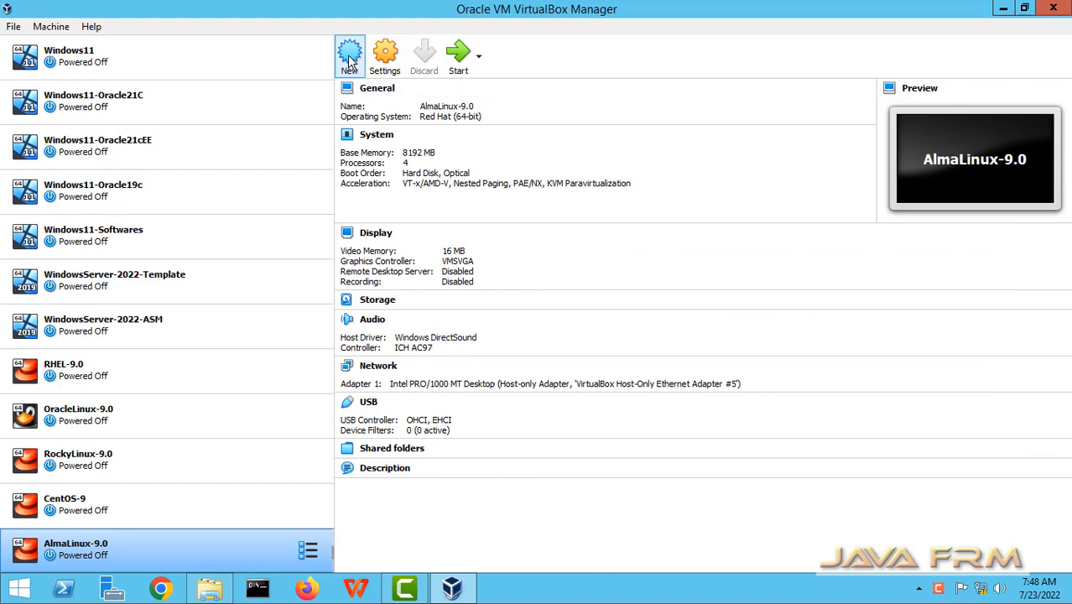
Start a new virtual machine named Debian-11 with 8192 MB of memory.
click(349, 54)
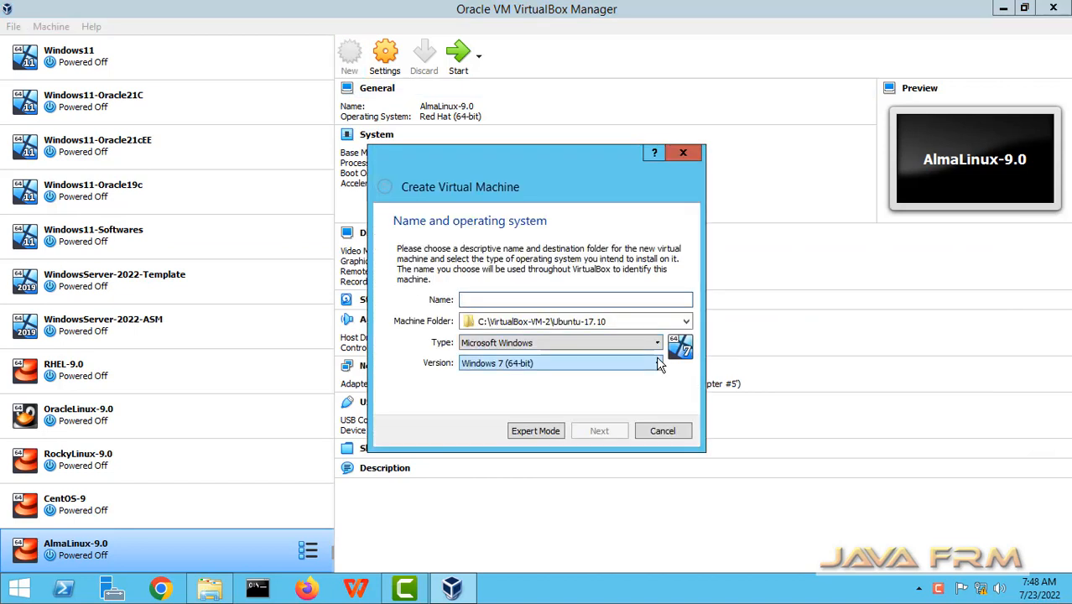
text(De)
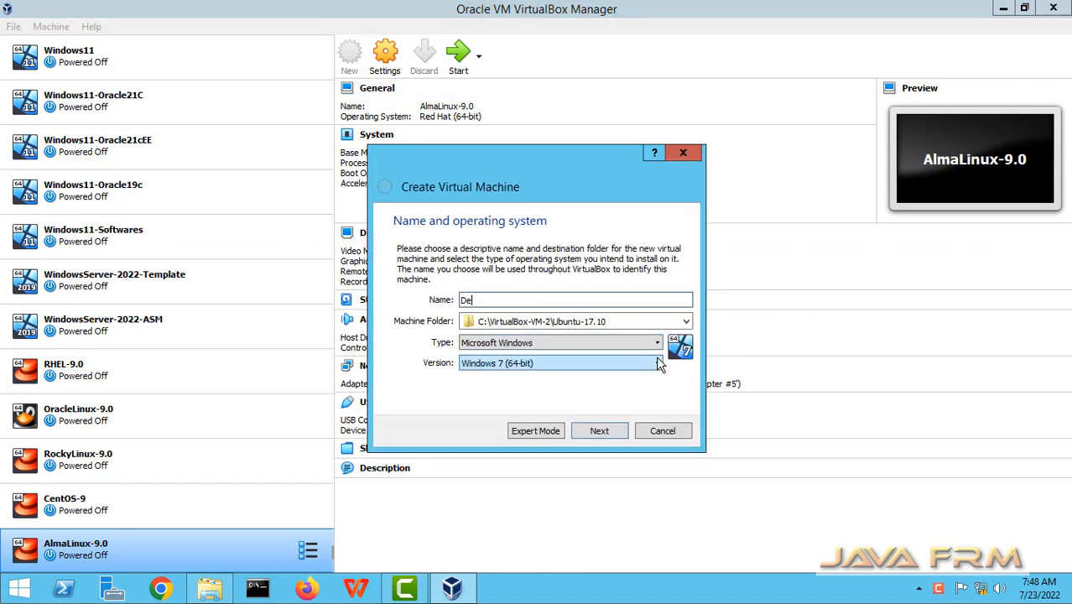
text(bian)
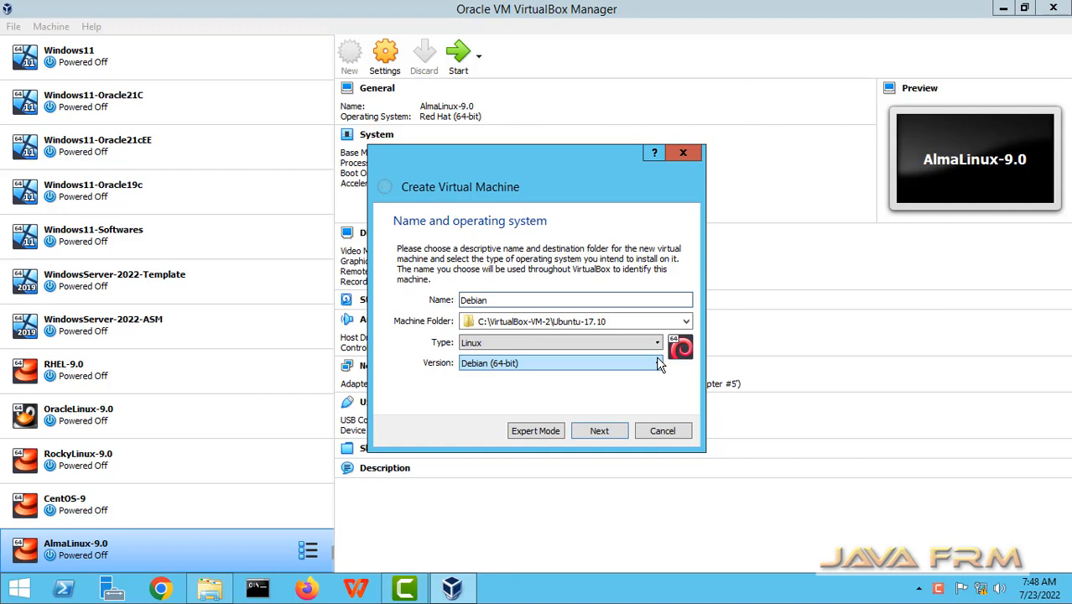
text(-11)
click(613, 433)
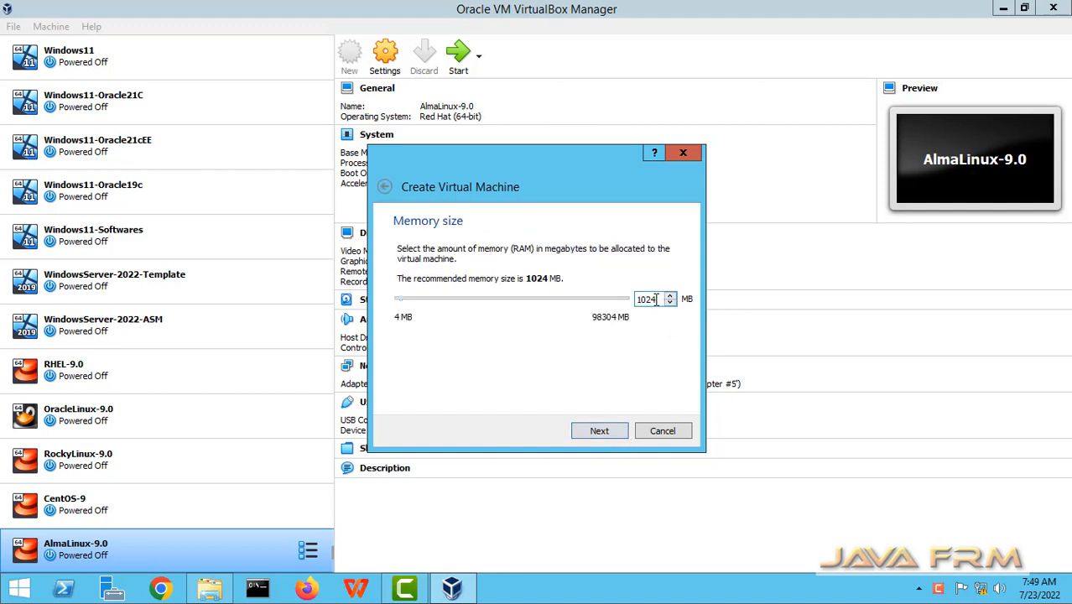
text(8192)
click(602, 432)
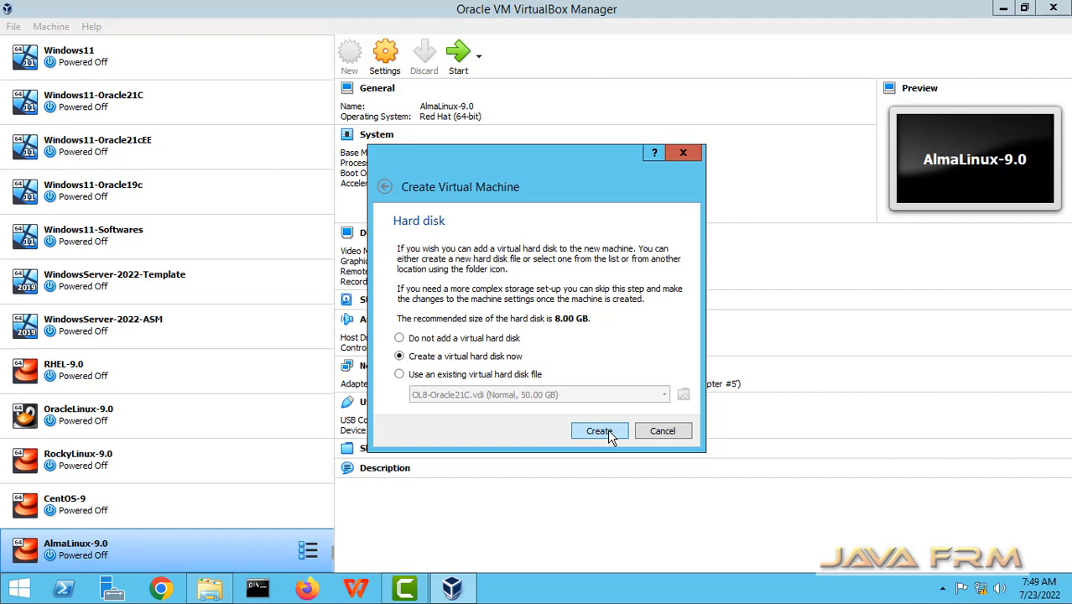
Give it a new dynamically allocated VDI disk of 40 GB and create the VM.
click(600, 431)
click(613, 457)
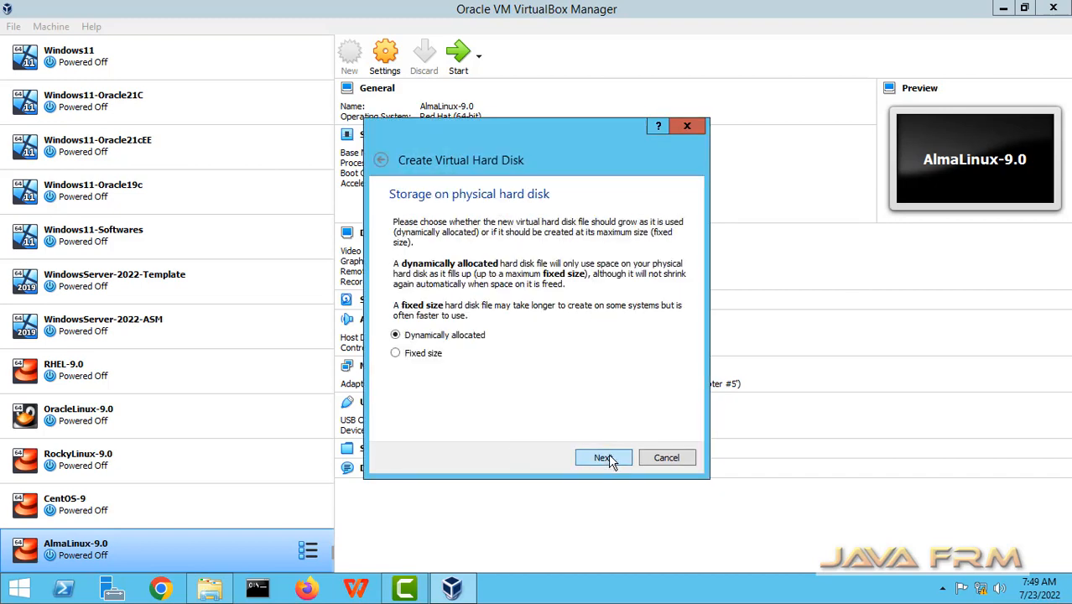
click(603, 458)
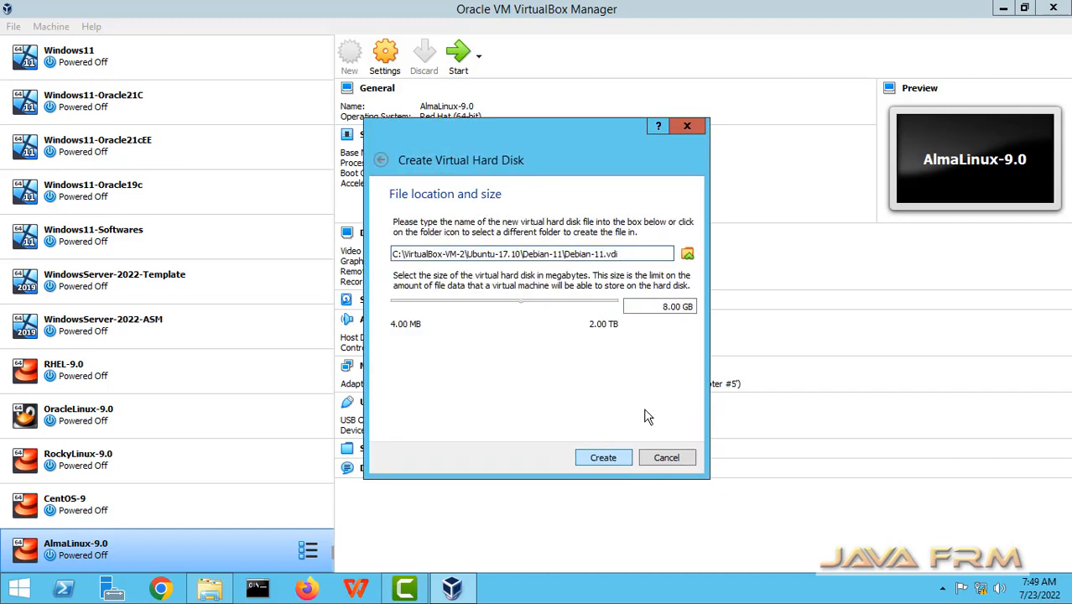
double_click(647, 306)
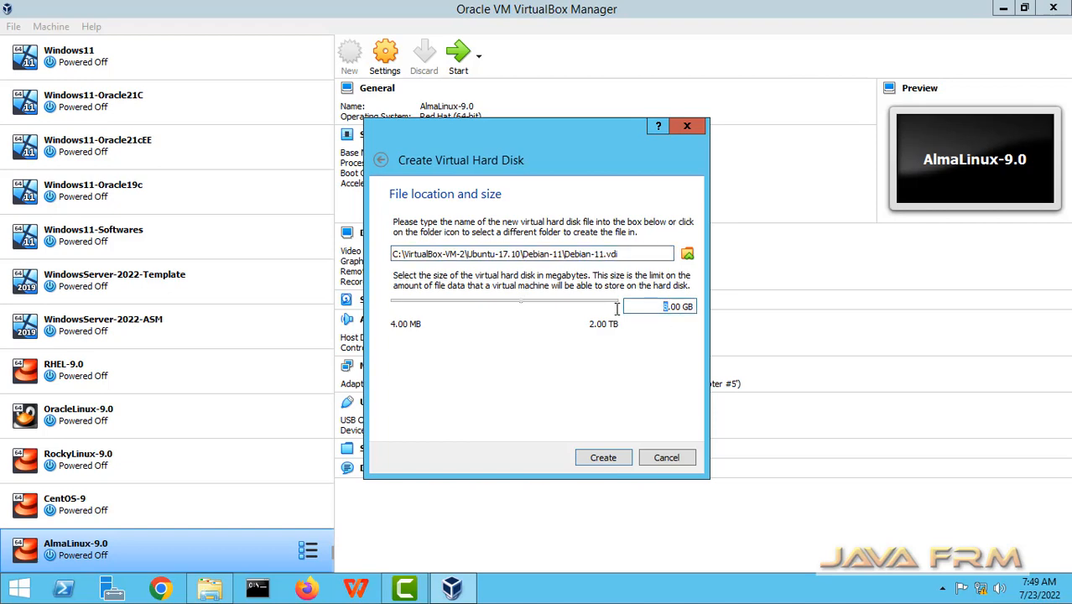
text(40)
click(618, 462)
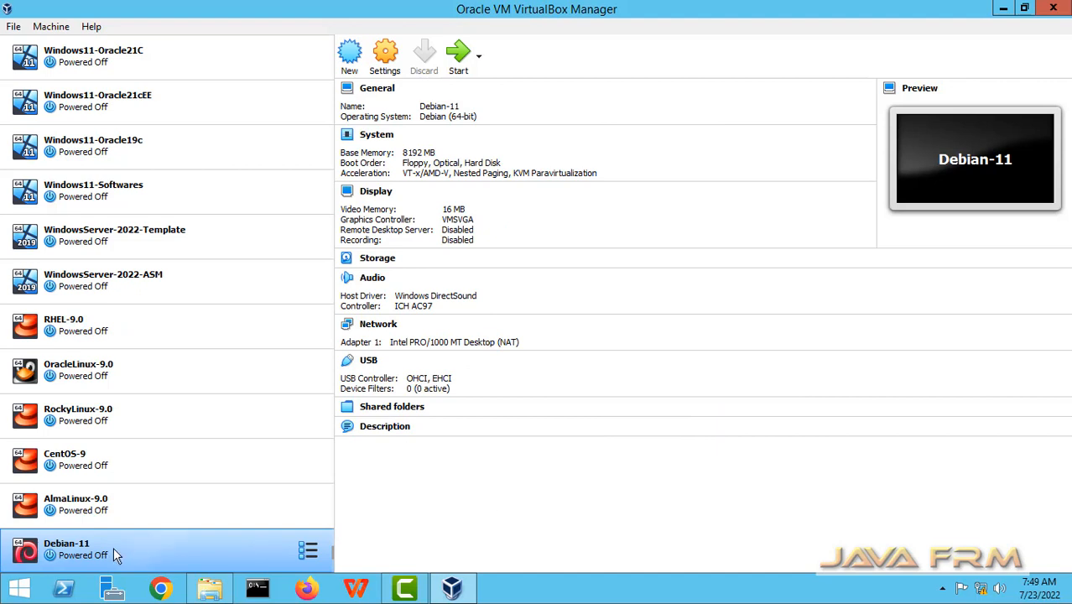
In Debian-11's System settings, disable Floppy boot and order Optical first, then Hard Disk.
click(388, 60)
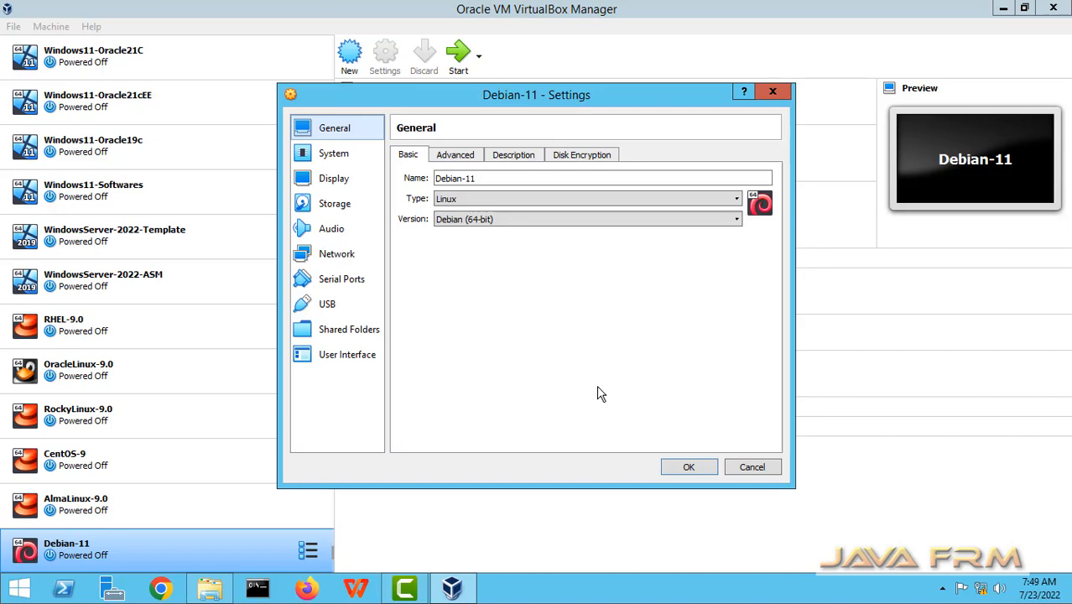
click(332, 154)
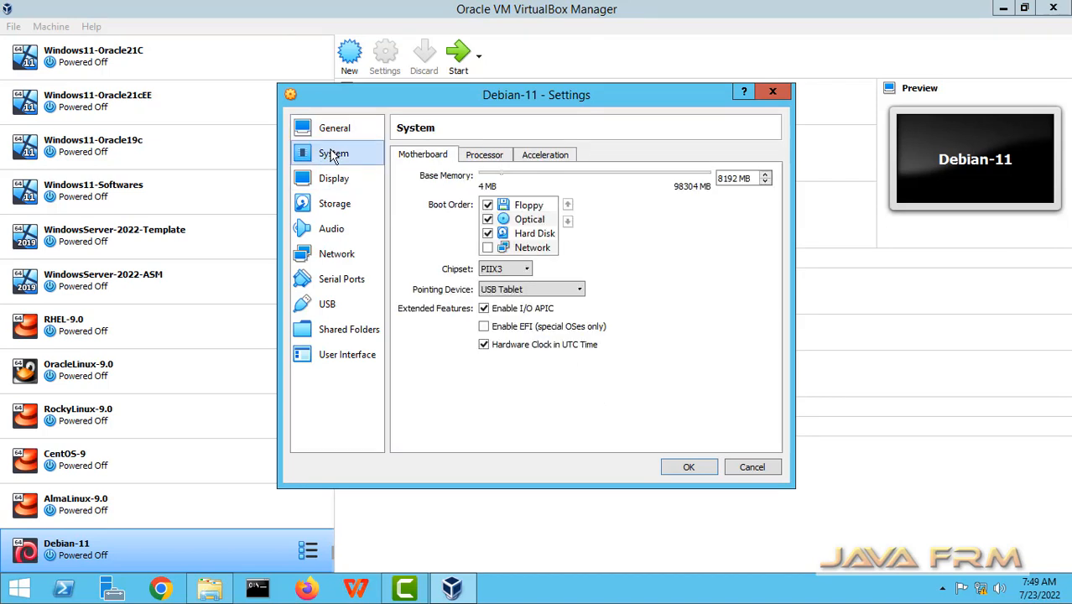
click(487, 205)
click(529, 220)
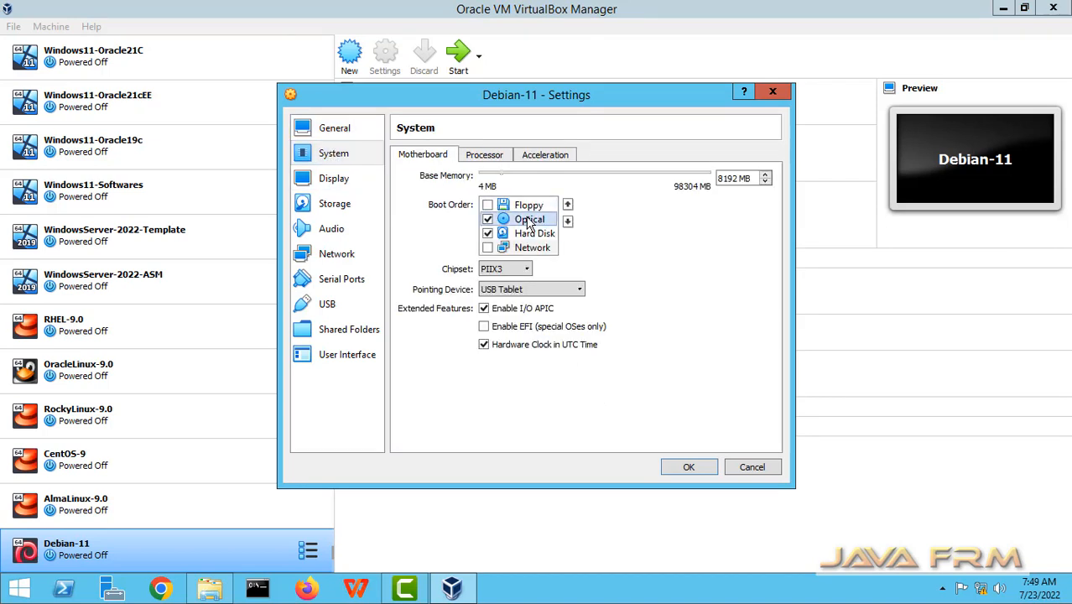
click(567, 206)
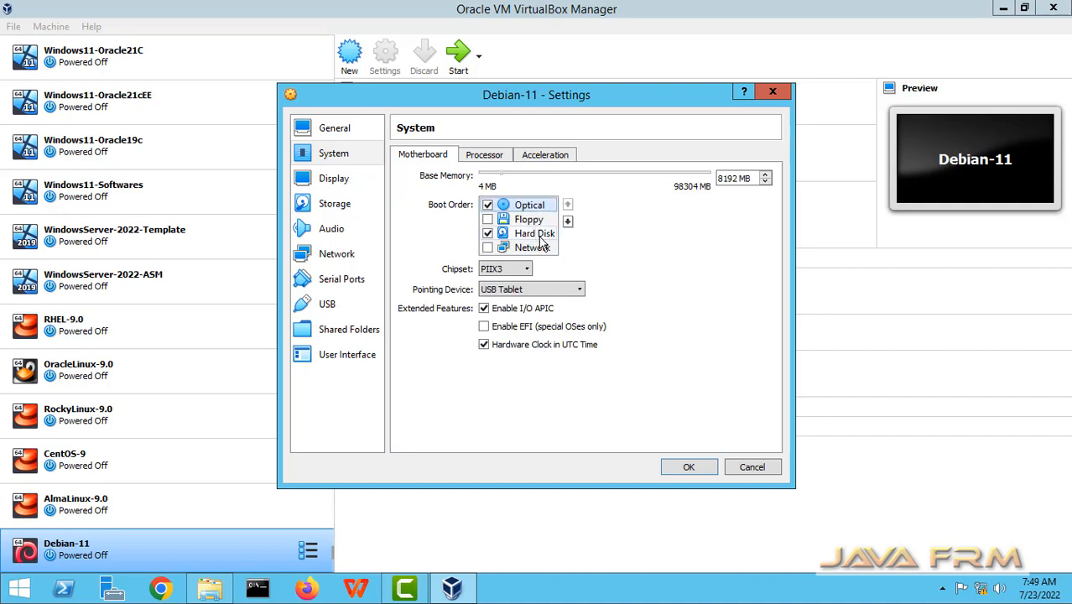
click(539, 239)
click(568, 206)
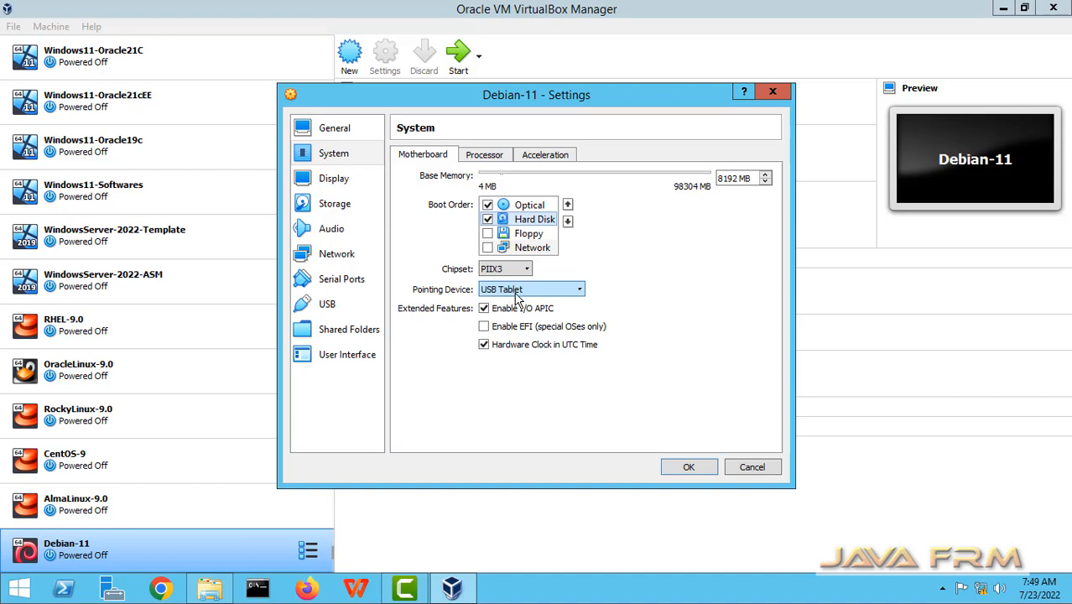
Raise the VM's processor count by two on the Processor tab.
click(487, 157)
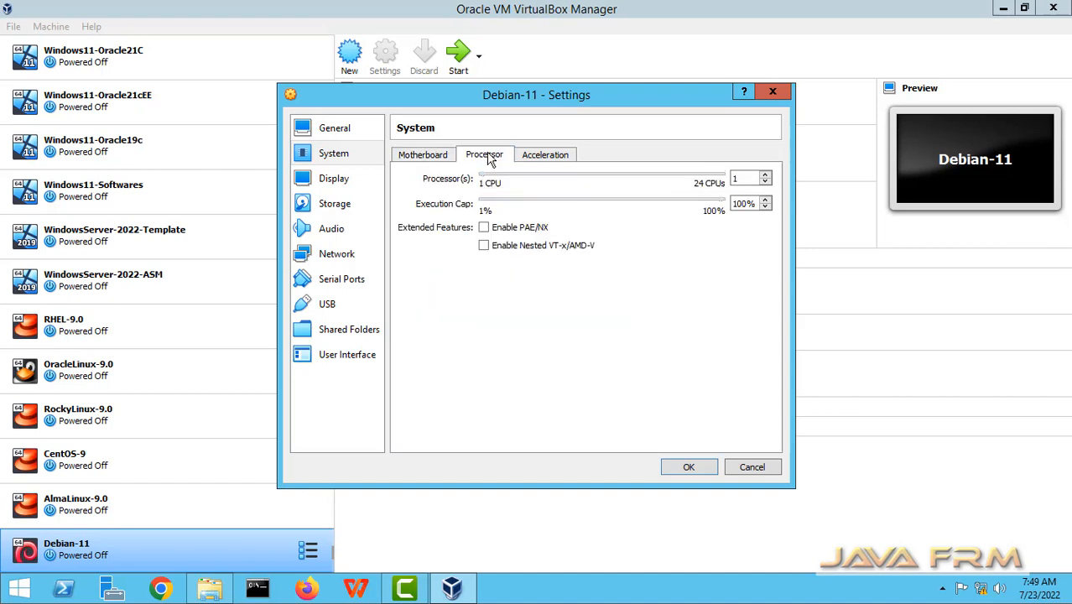
click(765, 175)
click(765, 175)
Go to Storage and select the empty optical drive.
click(335, 179)
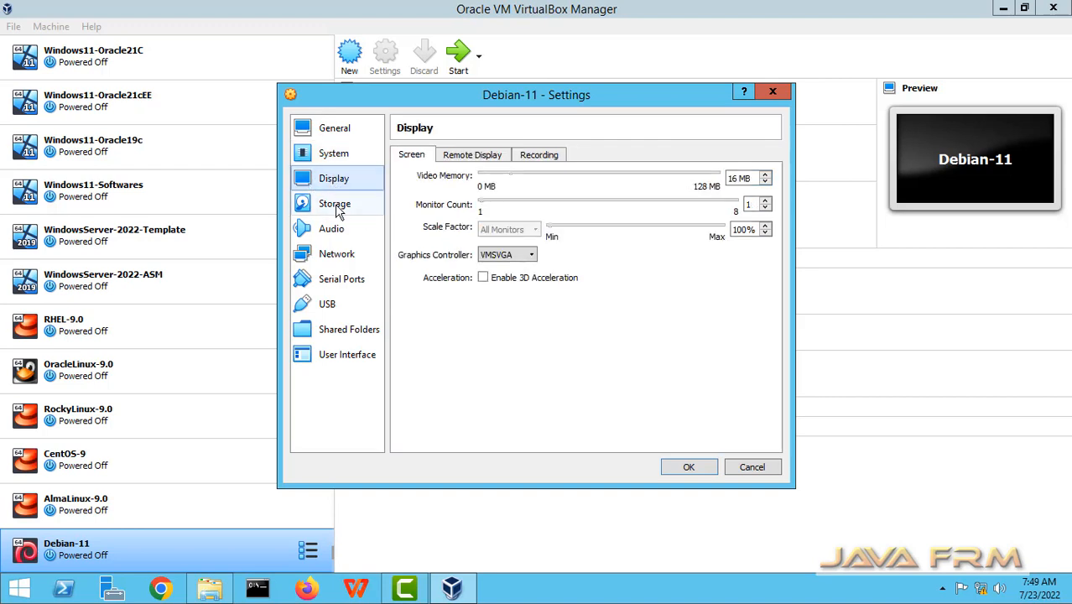
click(337, 208)
click(443, 193)
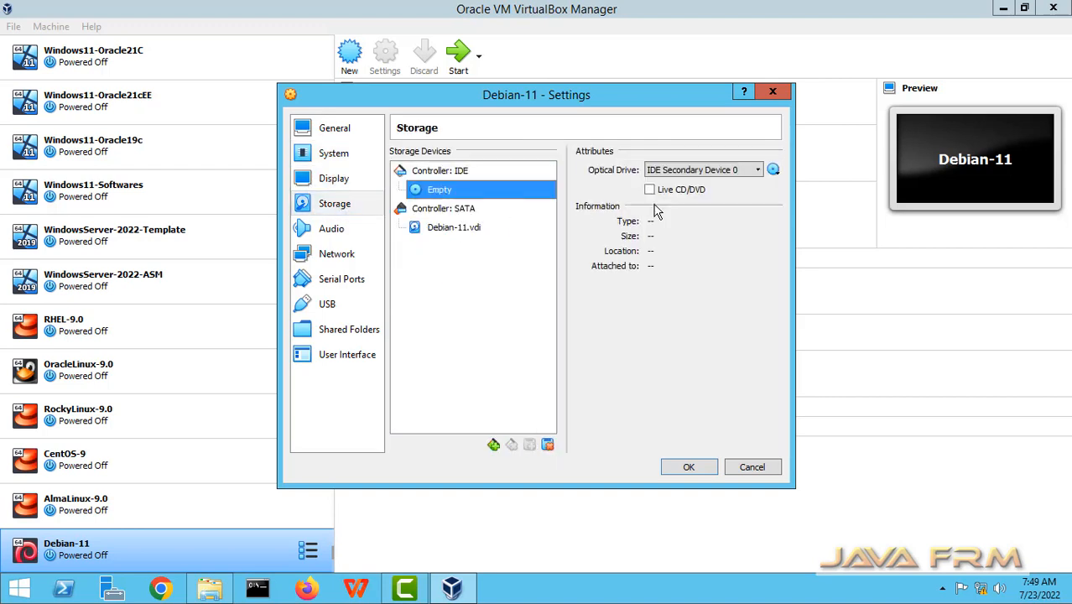
Add debian-11.4.0-amd64-DVD-1.iso in the optical disk selector and attach it to the drive.
click(772, 171)
click(793, 187)
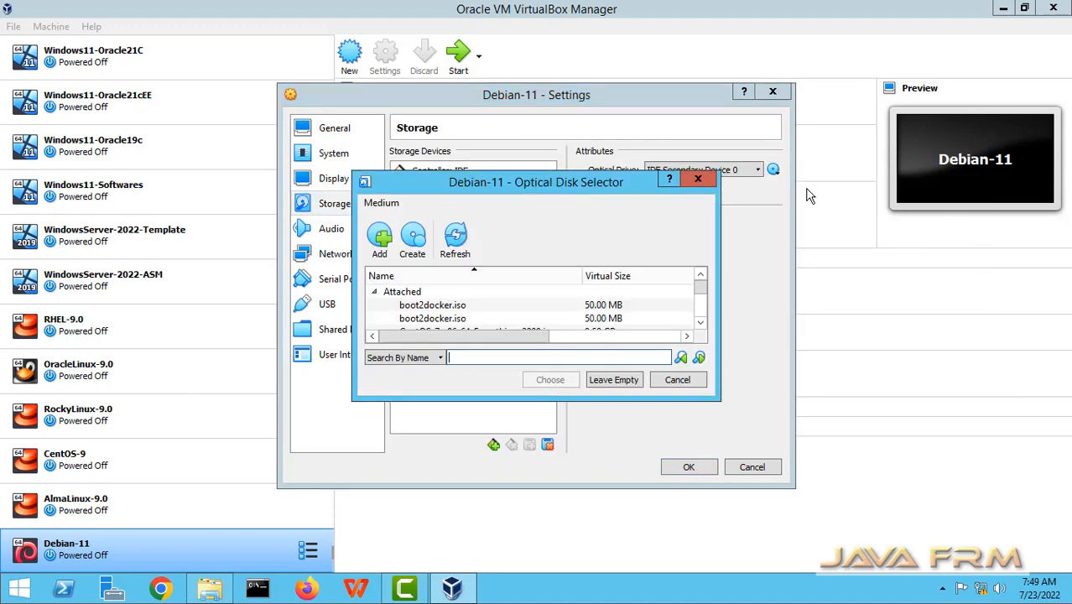
click(382, 239)
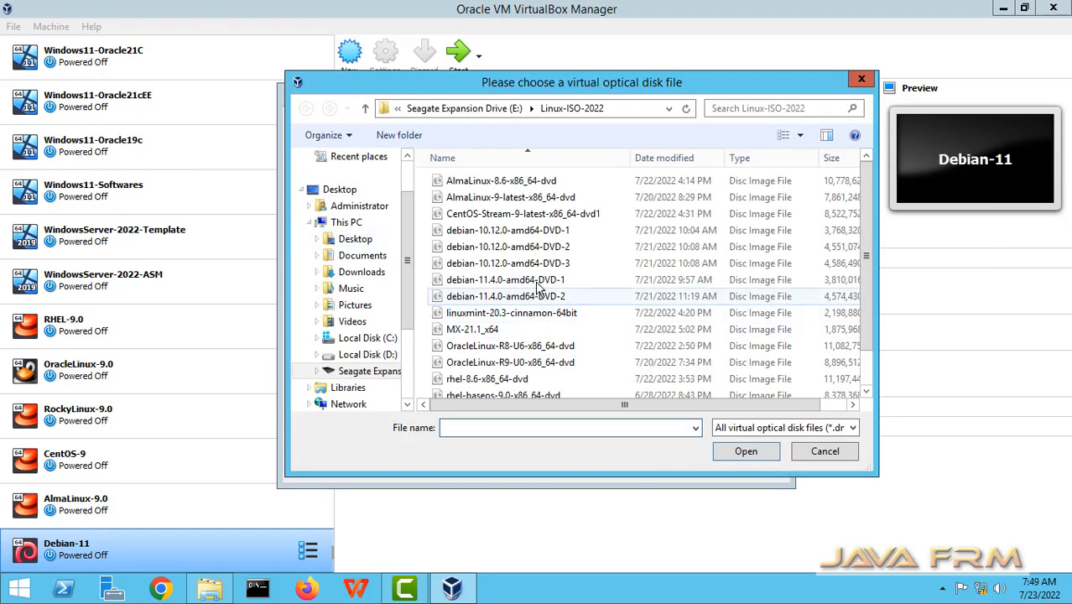
click(537, 281)
click(745, 456)
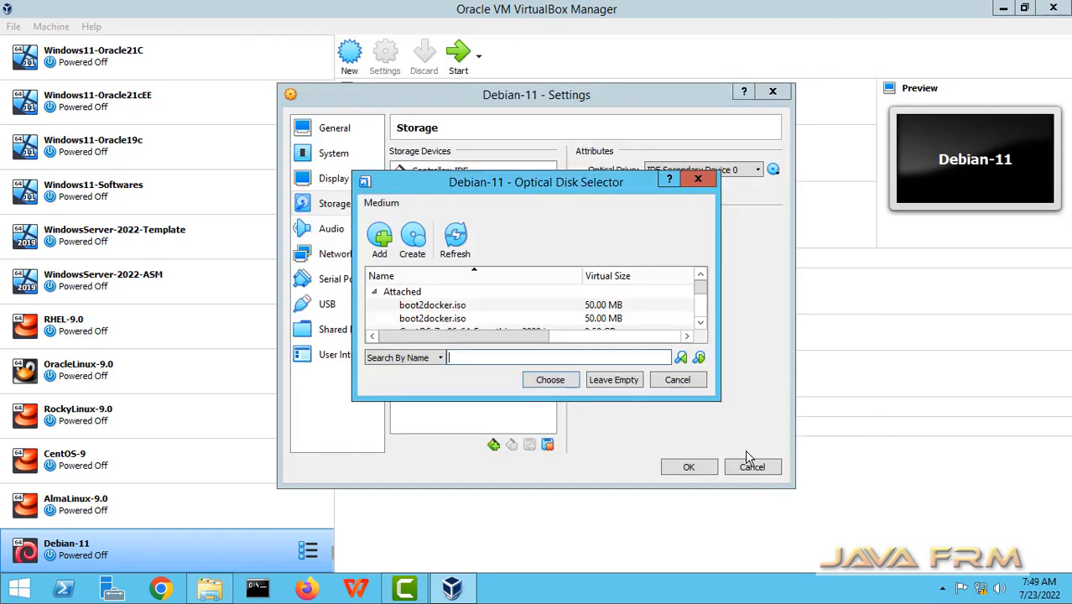
drag(719, 399, 978, 578)
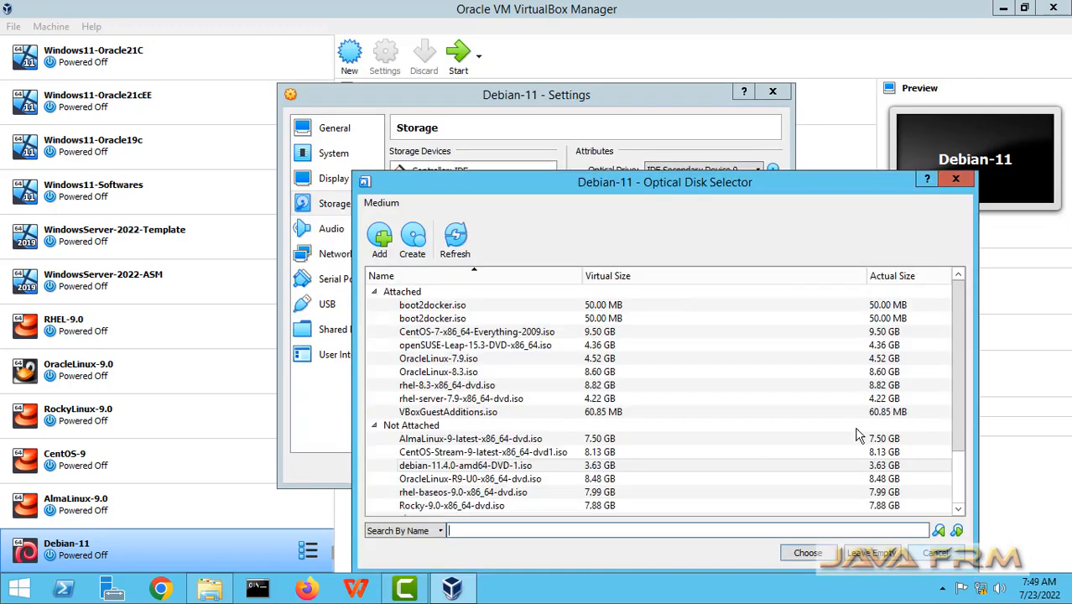
drag(637, 187, 575, 84)
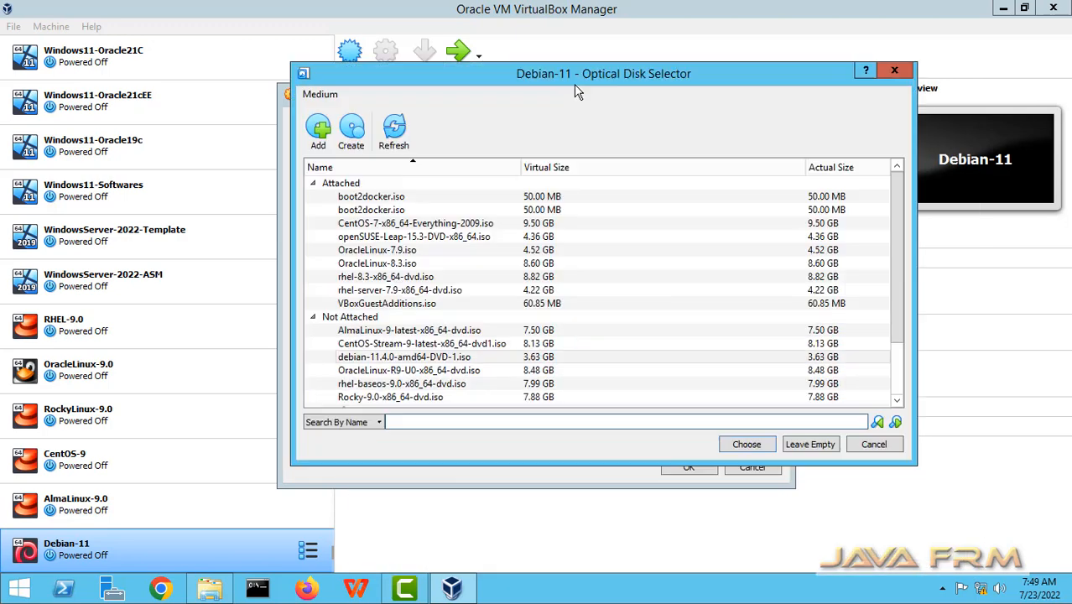
click(461, 360)
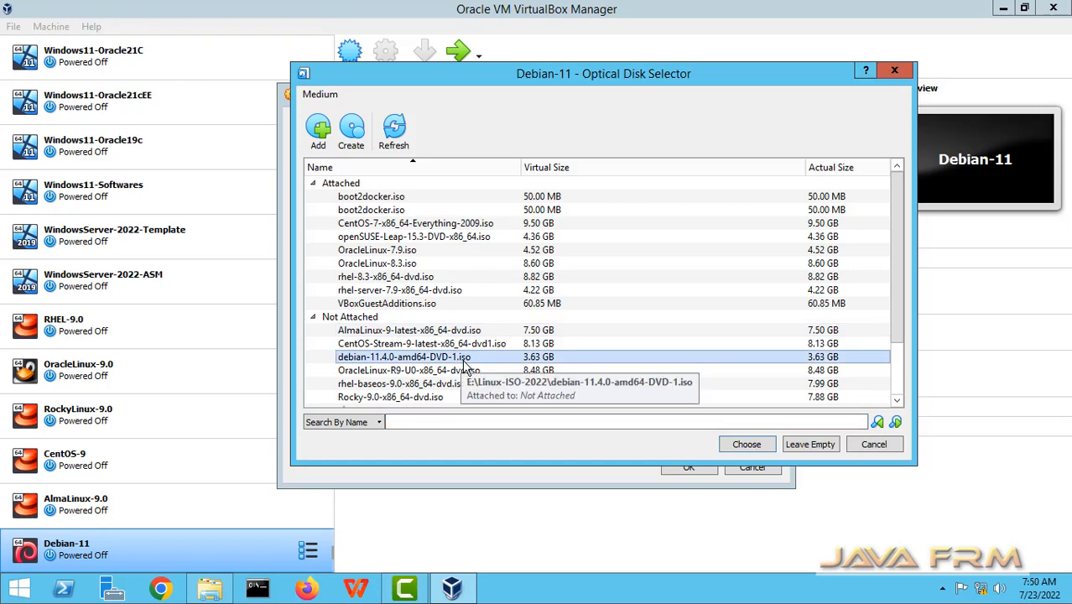
click(748, 445)
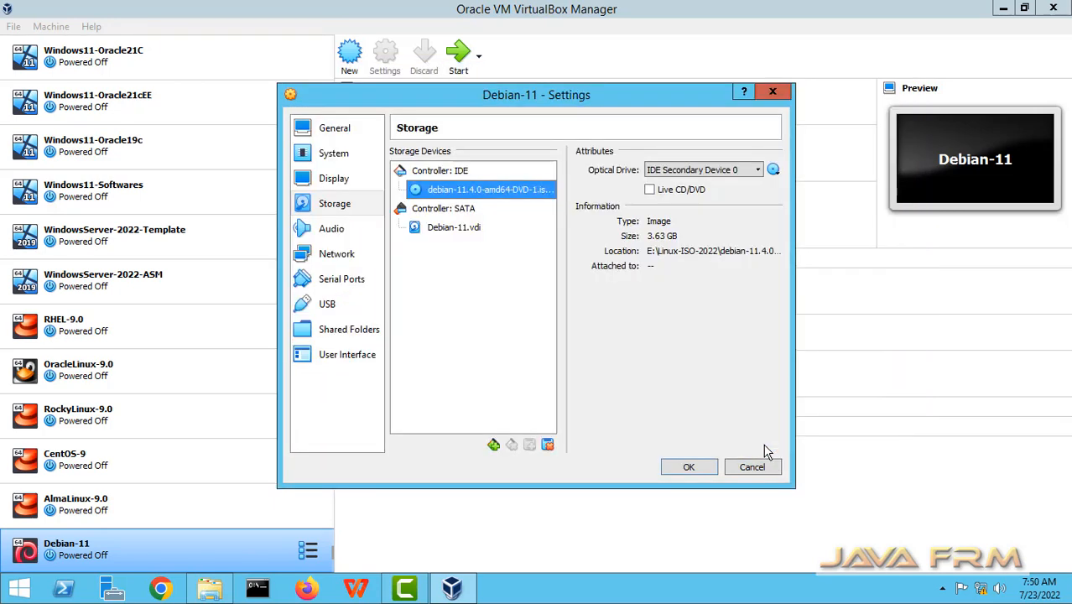
Attach the network adapter to Host-only Adapter, set promiscuous mode to Allow All, and save.
click(344, 233)
click(342, 256)
click(441, 236)
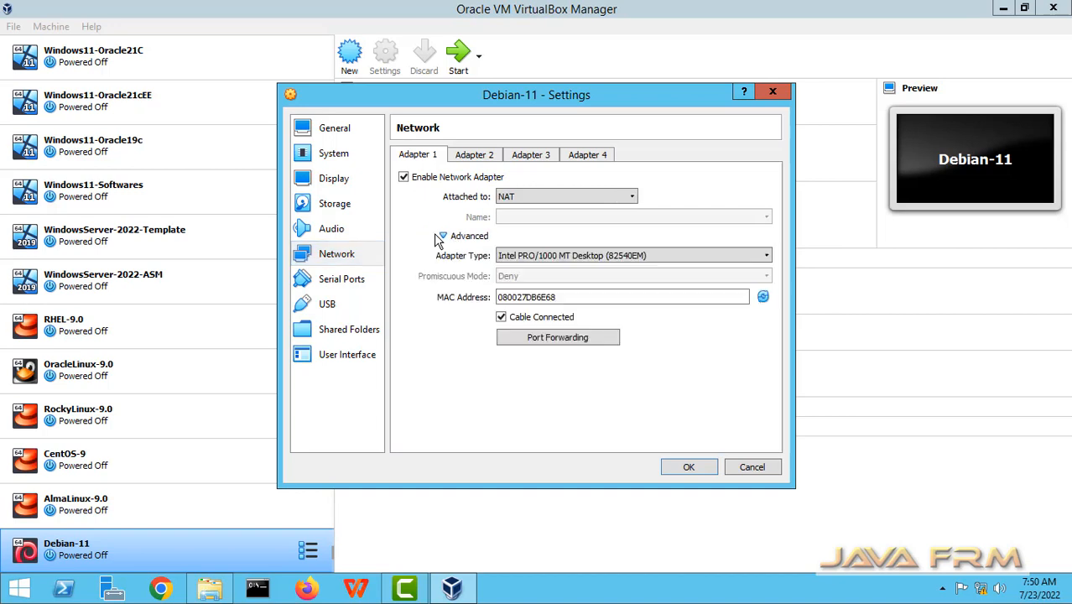
click(766, 255)
click(572, 196)
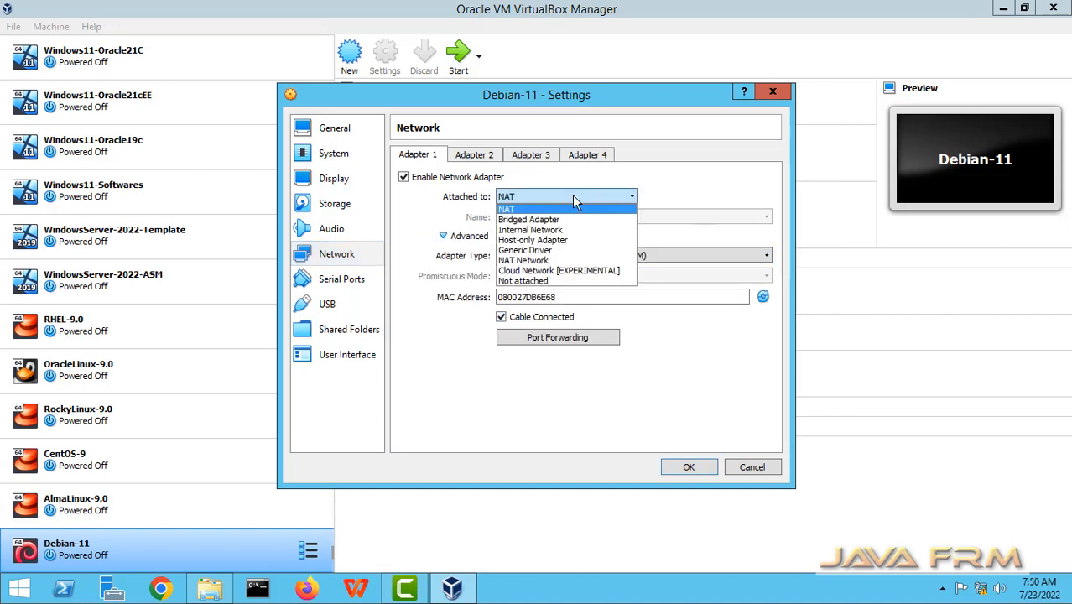
click(541, 240)
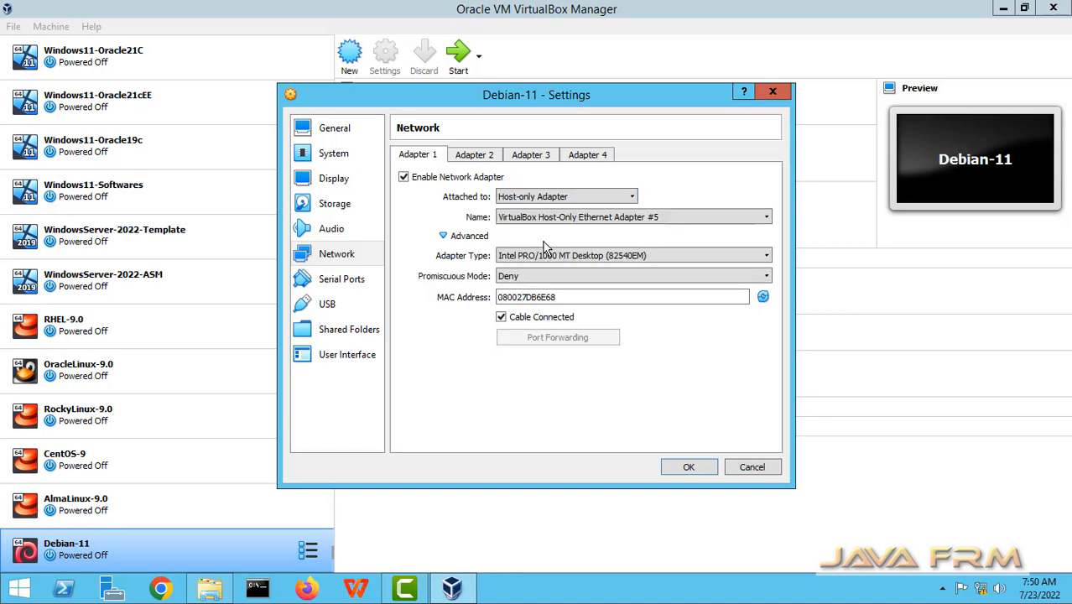
click(544, 276)
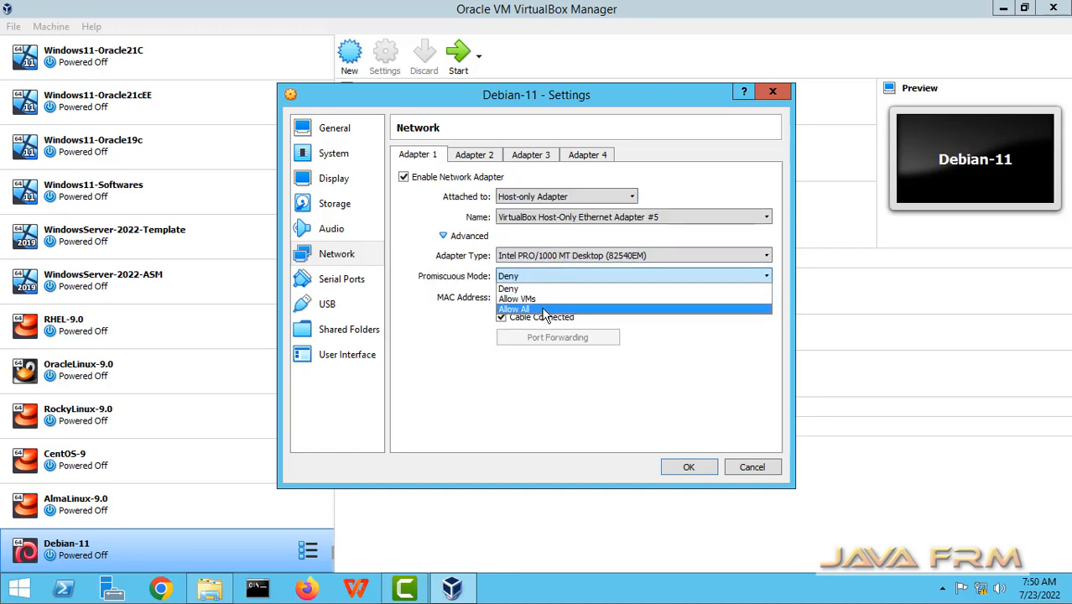
click(543, 310)
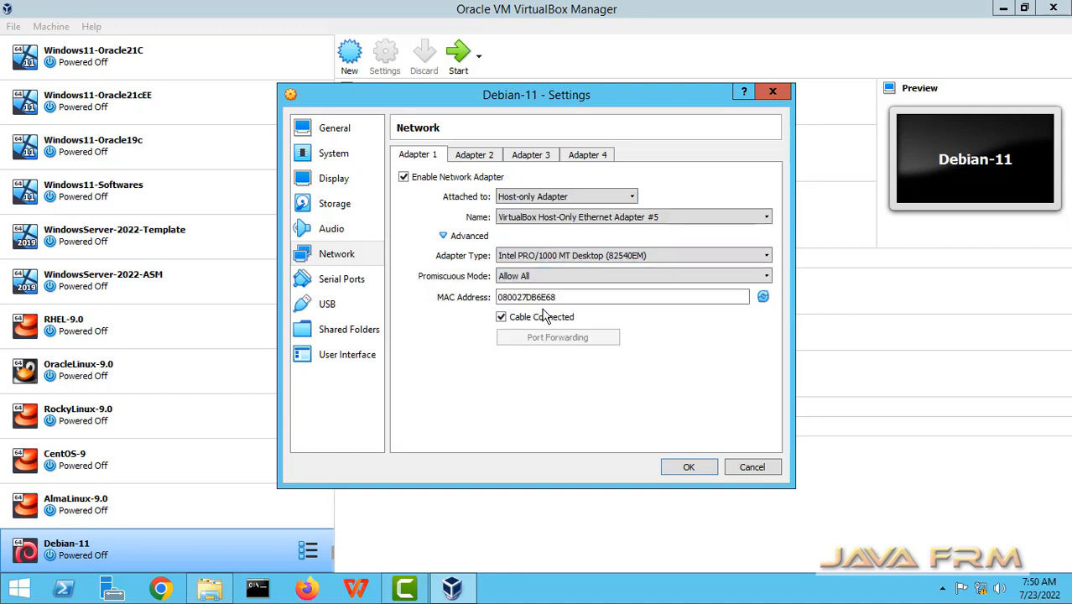
click(689, 469)
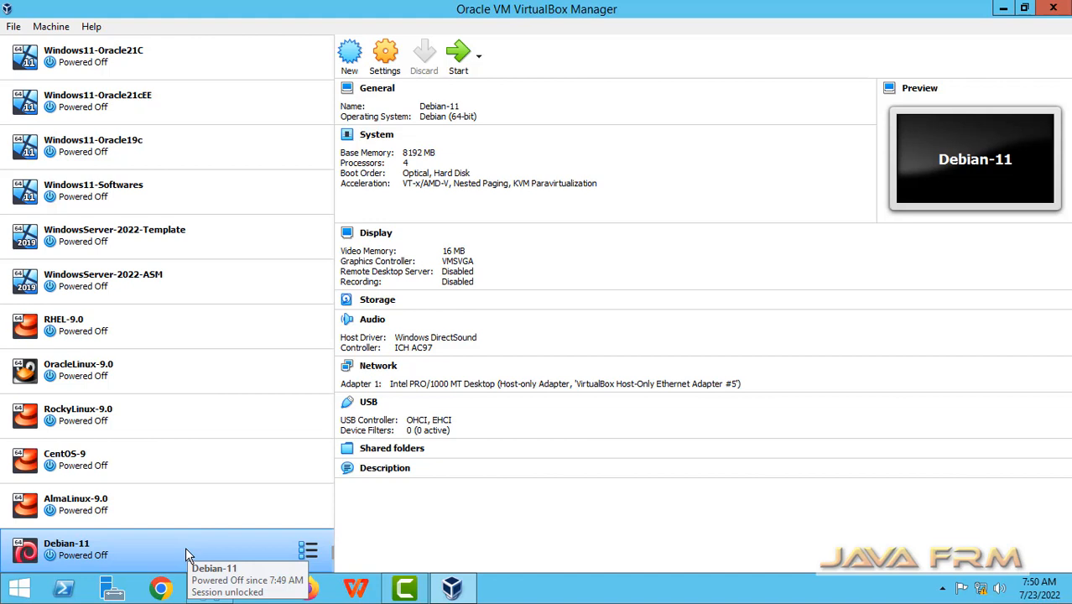
Start Debian-11, maximize its window, and launch Graphical install from the boot menu.
click(458, 69)
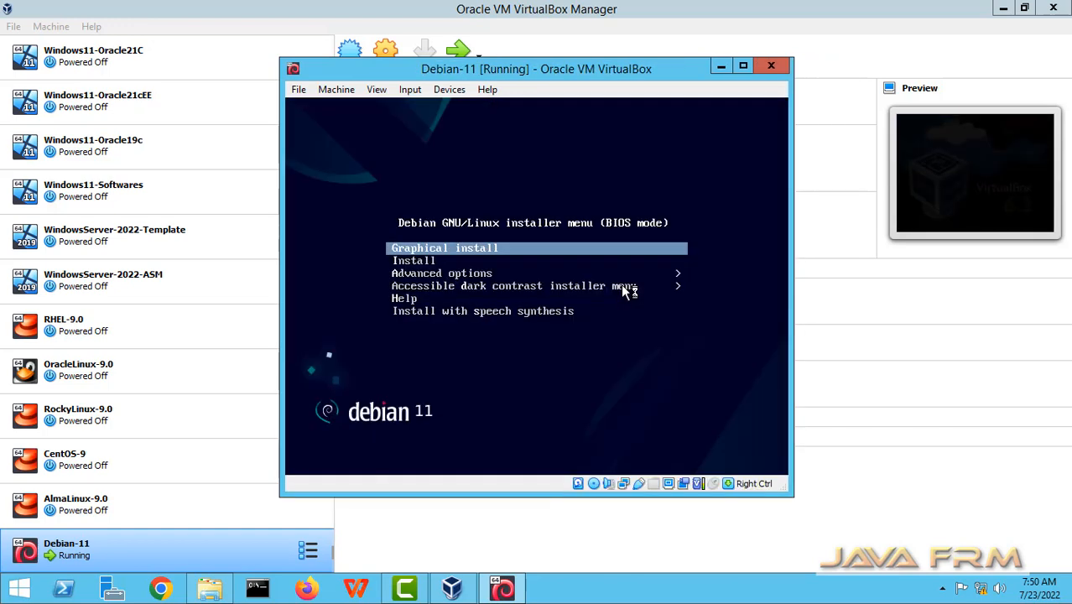
click(742, 65)
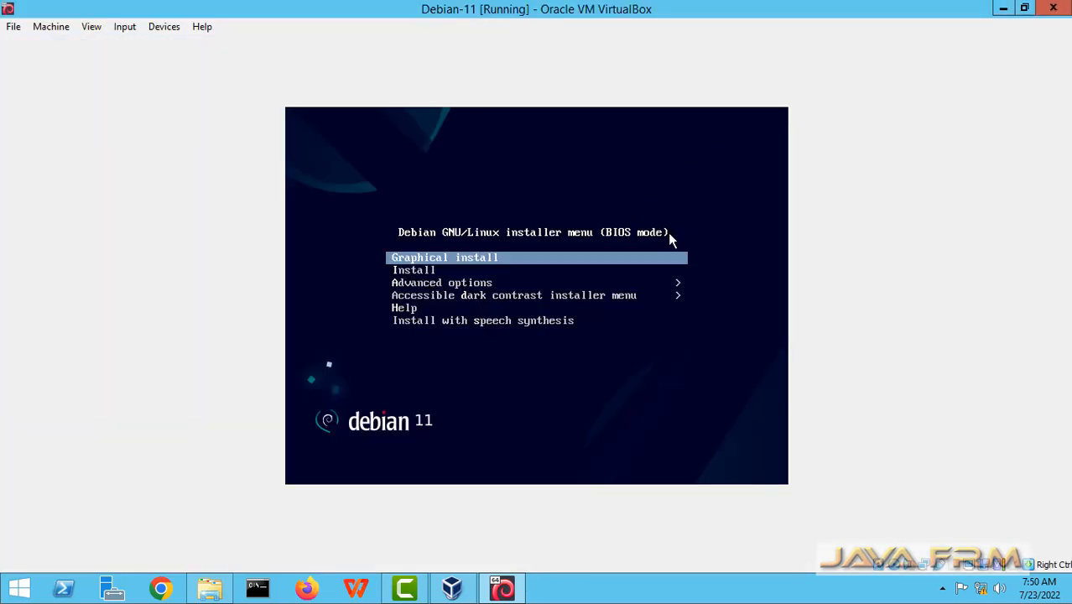
key(Down)
key(Up)
key(Return)
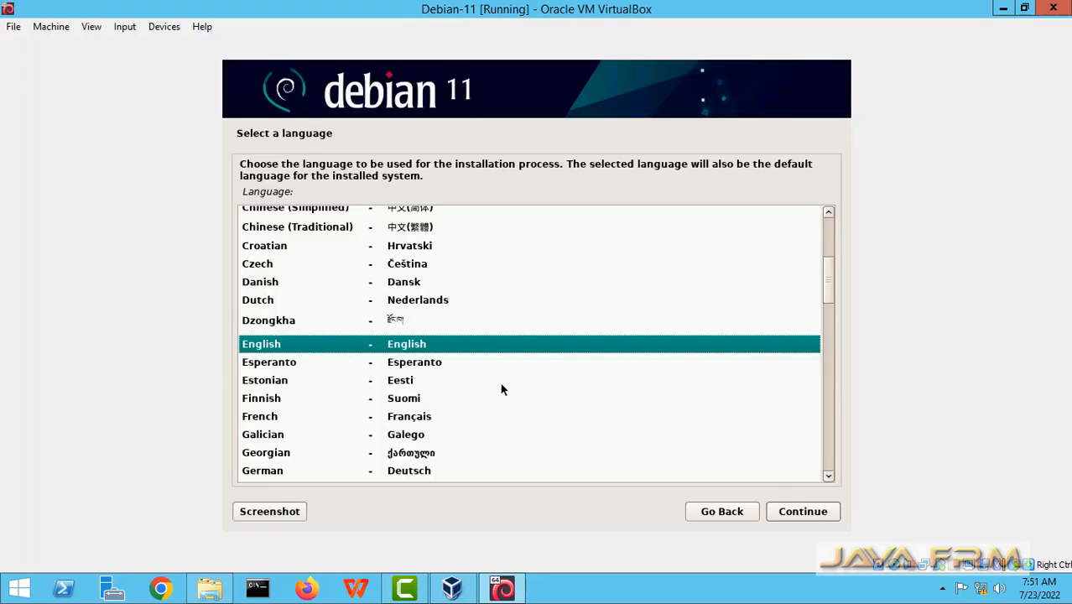
Choose English as the language, India as the location, and the American English keymap.
click(805, 512)
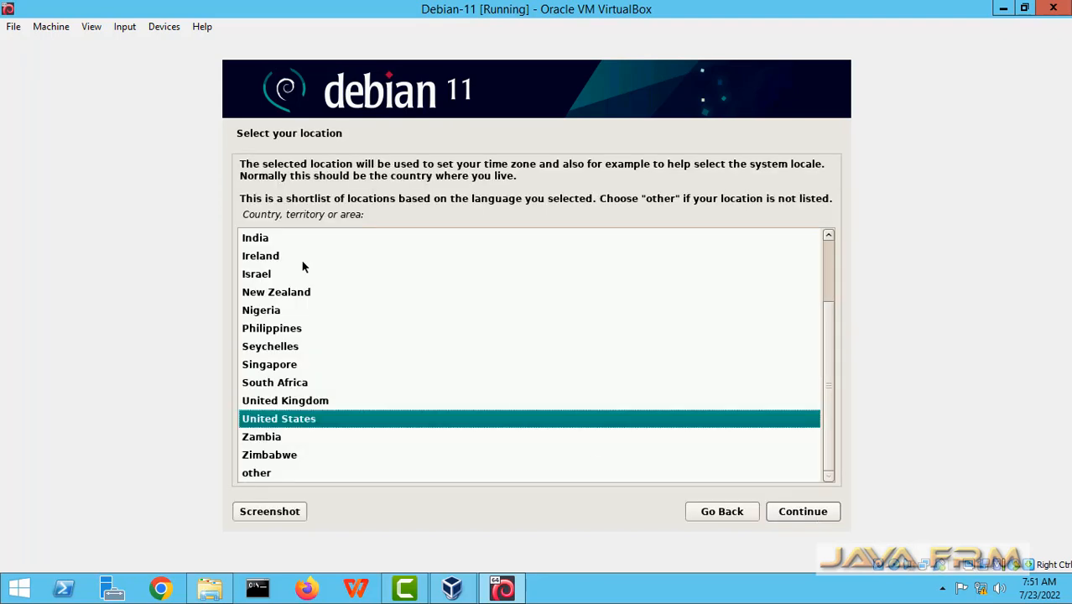
click(261, 242)
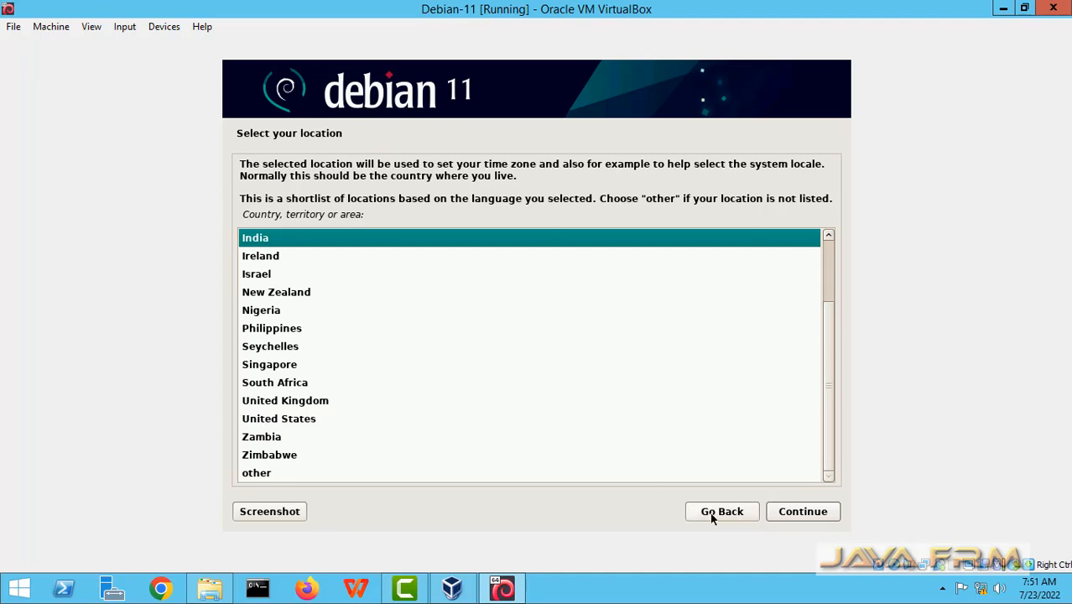
click(804, 513)
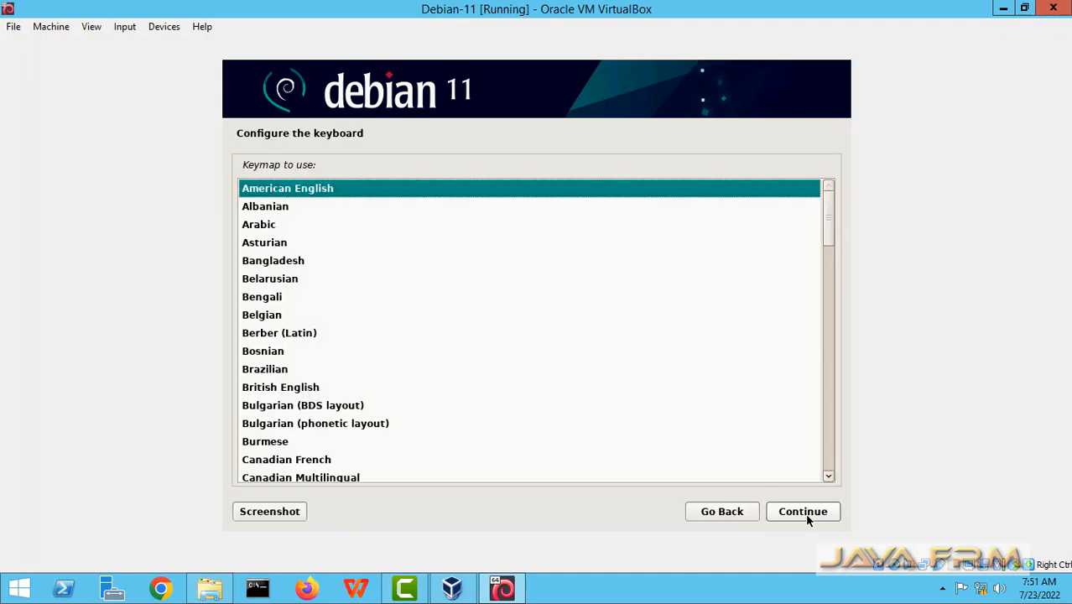
click(807, 517)
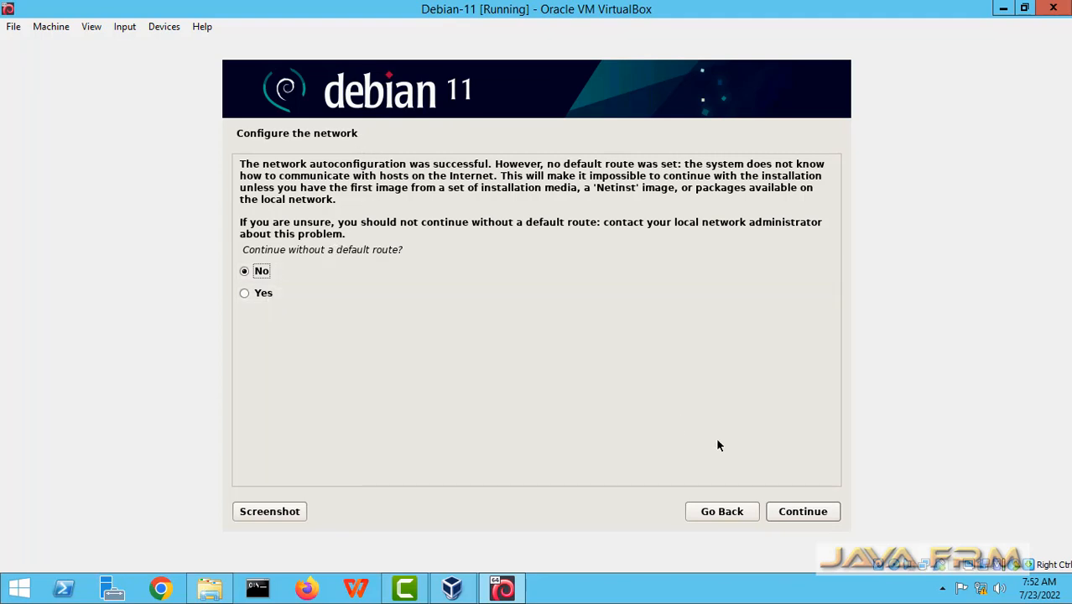
Retry network autoconfiguration, then continue without a default route.
click(790, 513)
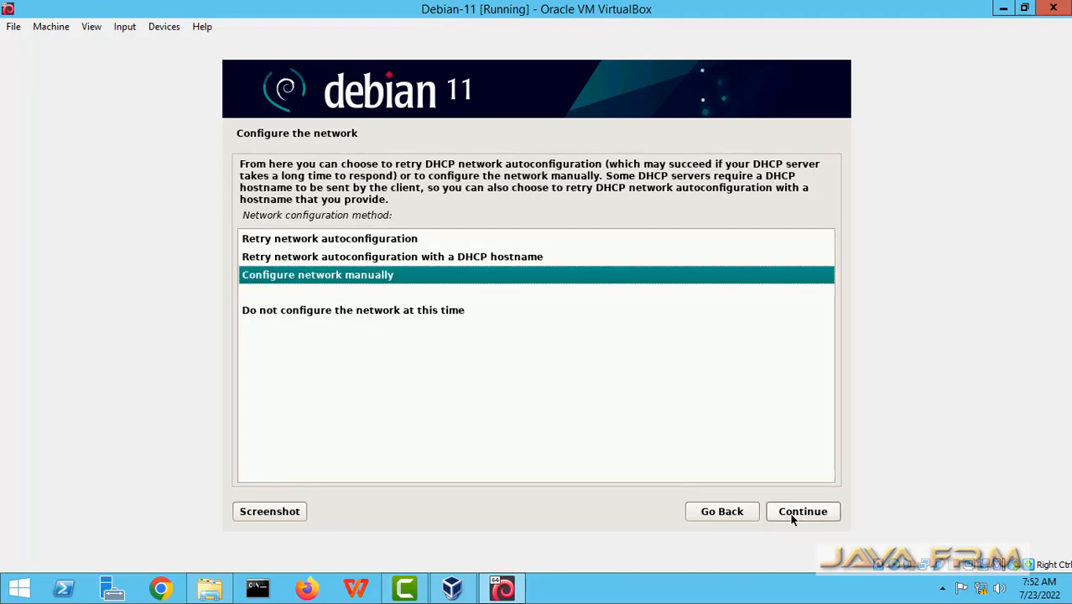
click(793, 515)
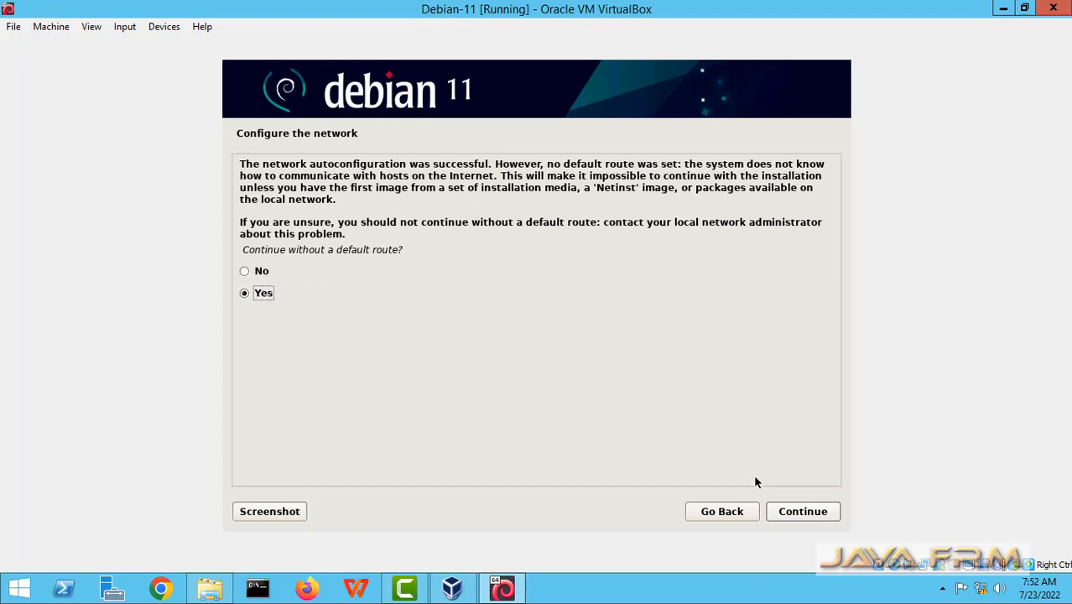
click(791, 517)
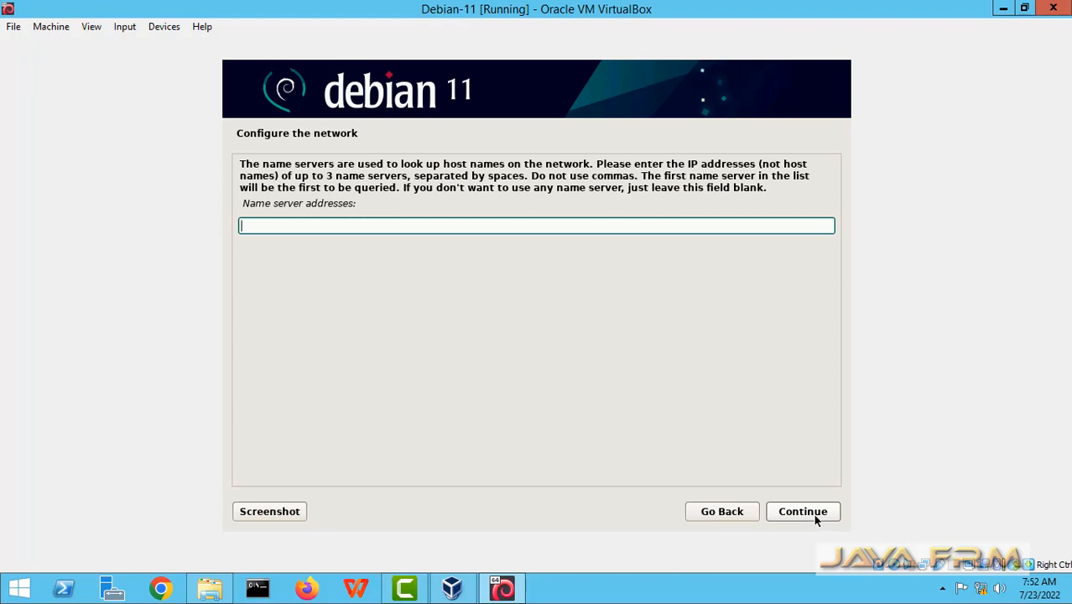
Leave name servers blank, set hostname debian-11, and leave the domain name empty.
click(803, 512)
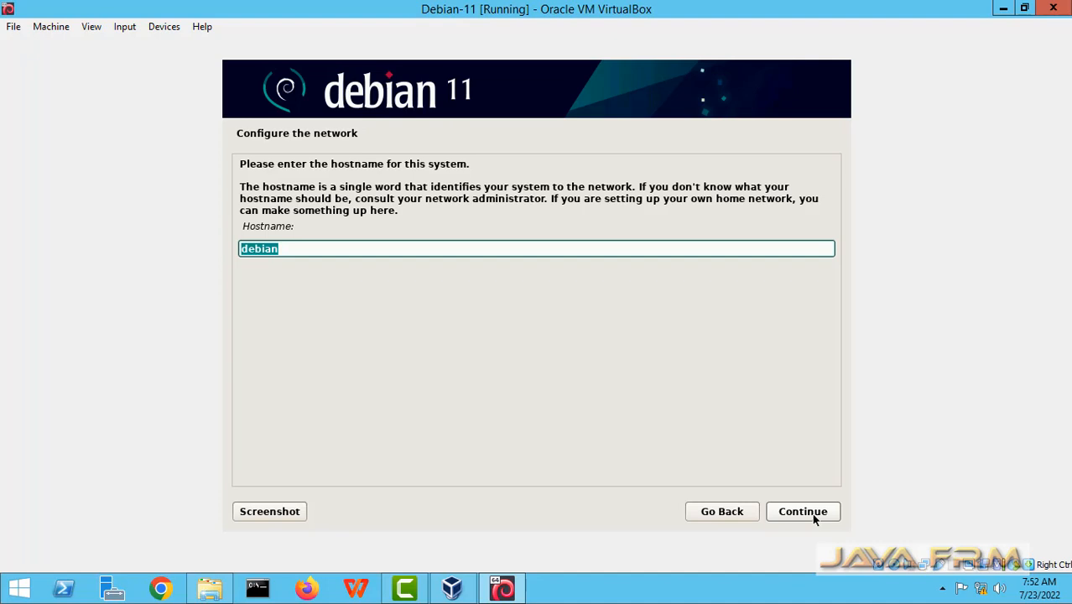
key(End)
text(-11)
click(805, 515)
click(805, 513)
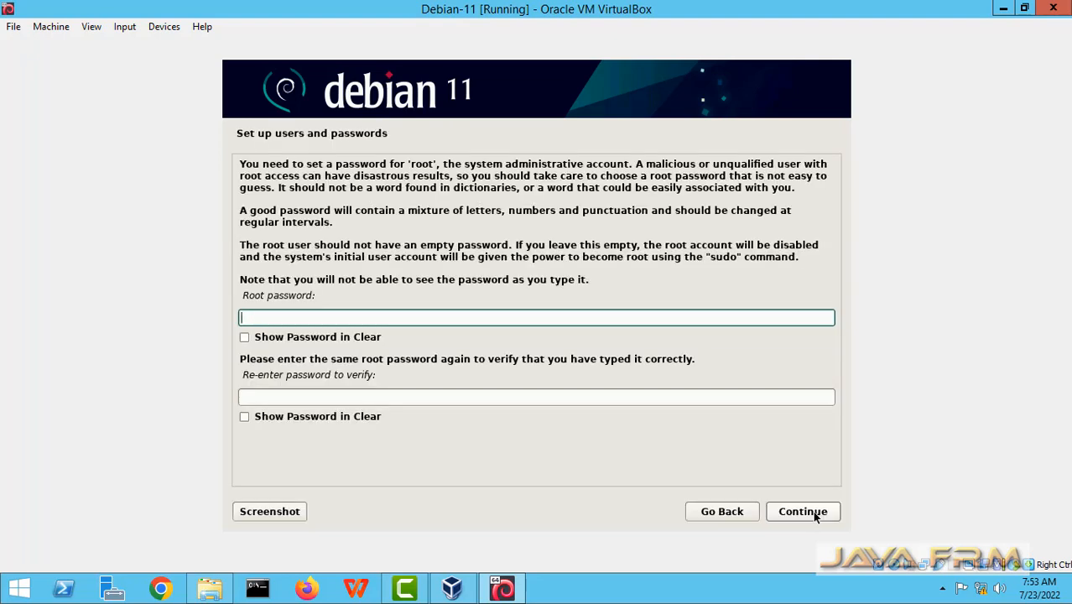
Enter and confirm the root password, fixing a mistyped confirmation.
key(Tab)
key(Tab)
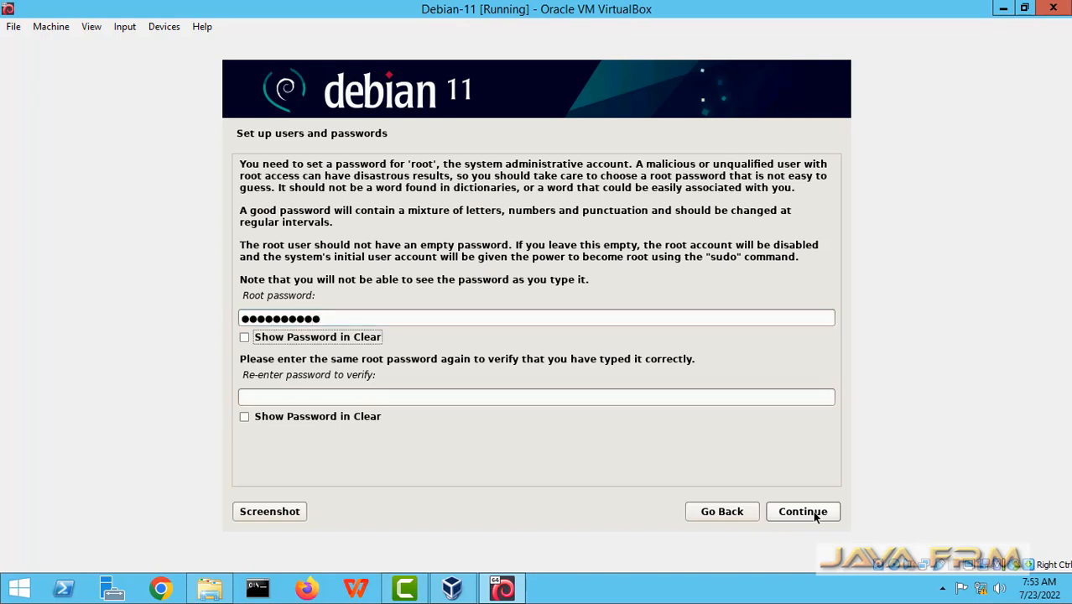
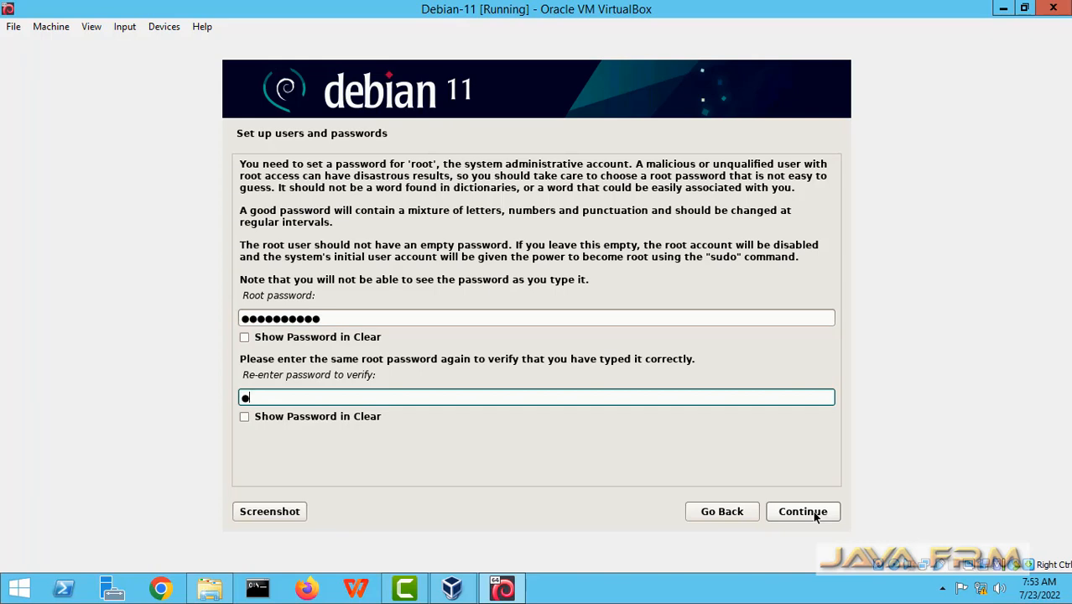
click(817, 517)
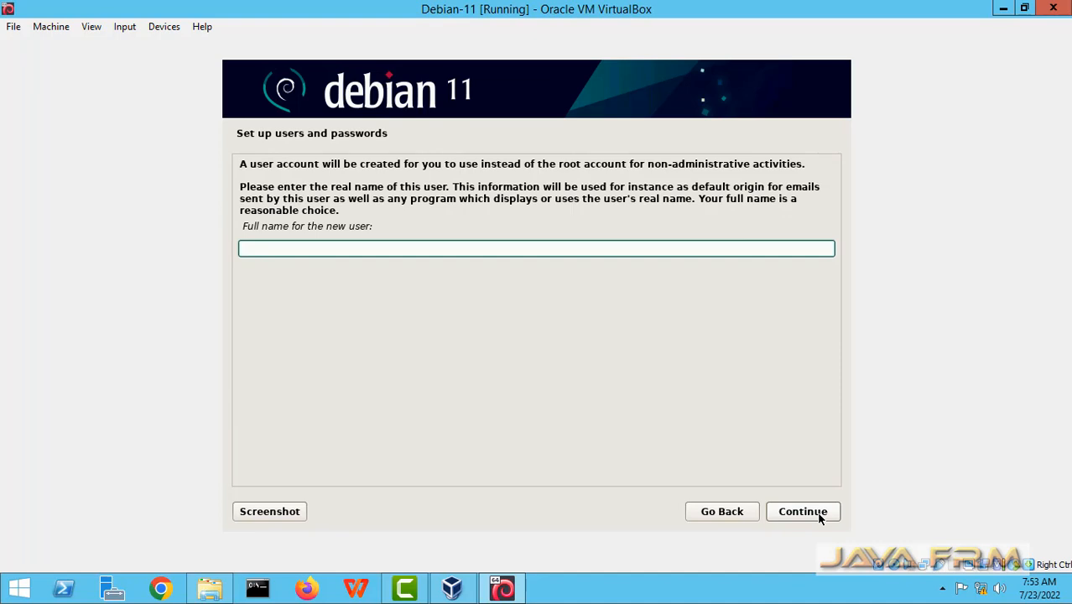
Enter the new user's full name, accept the suggested username, and set and confirm the user's password.
text(ramanathan)
click(820, 517)
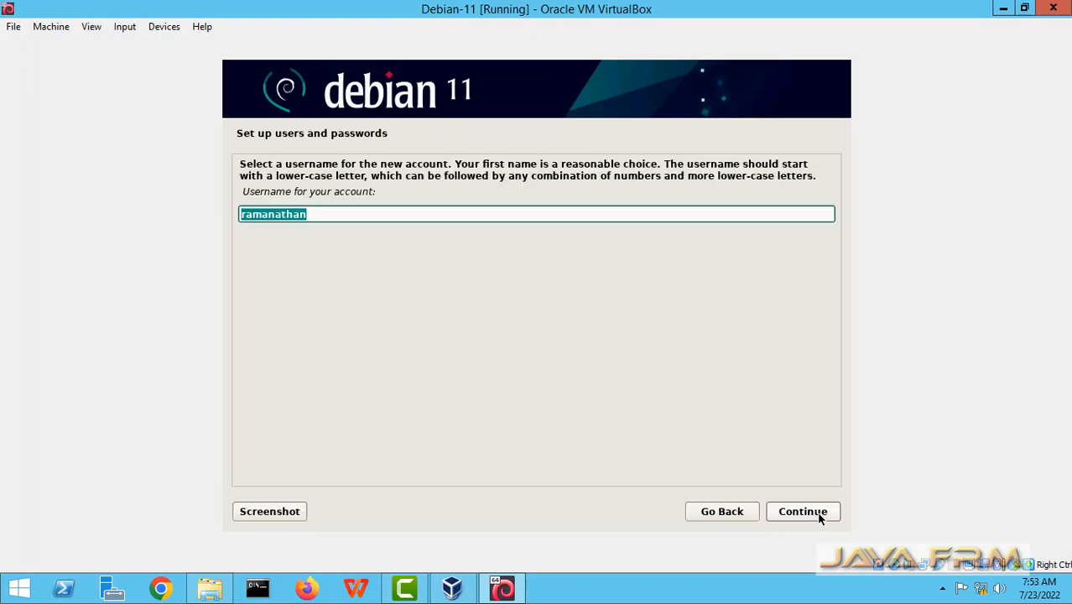
click(820, 518)
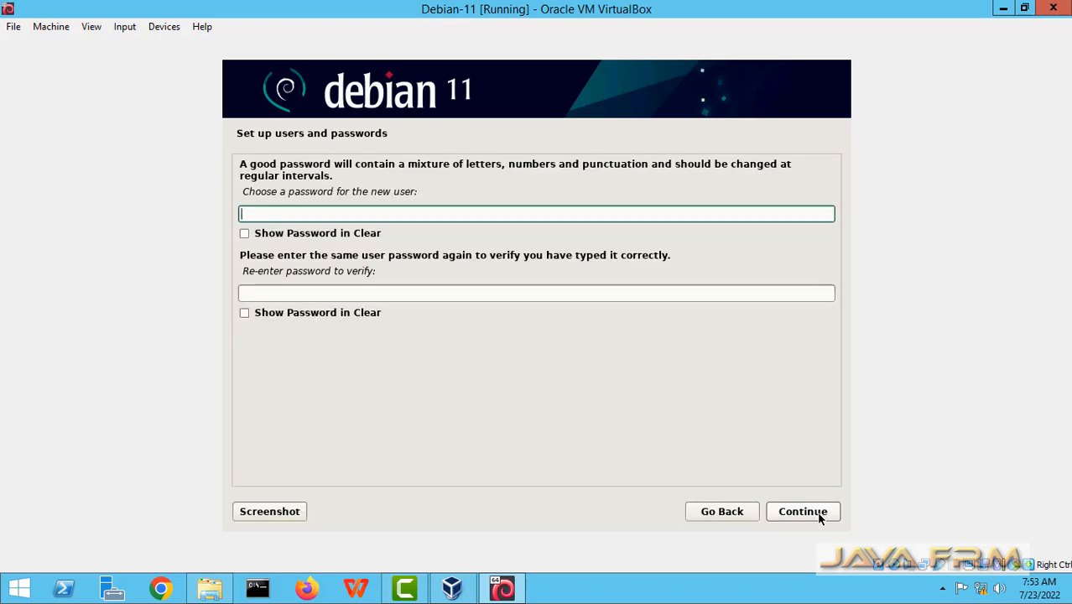
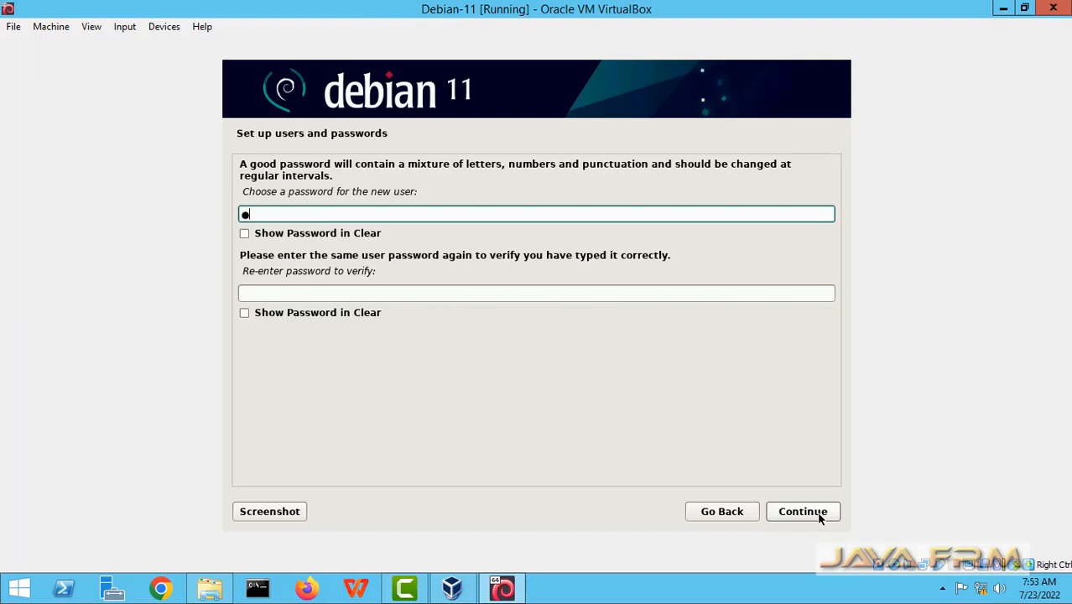
click(365, 293)
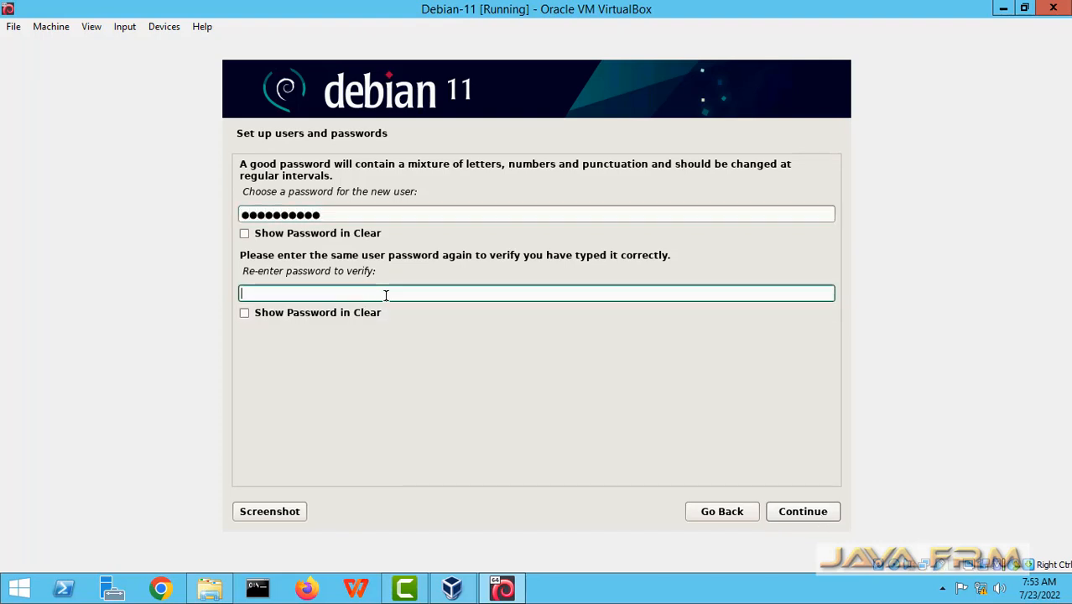
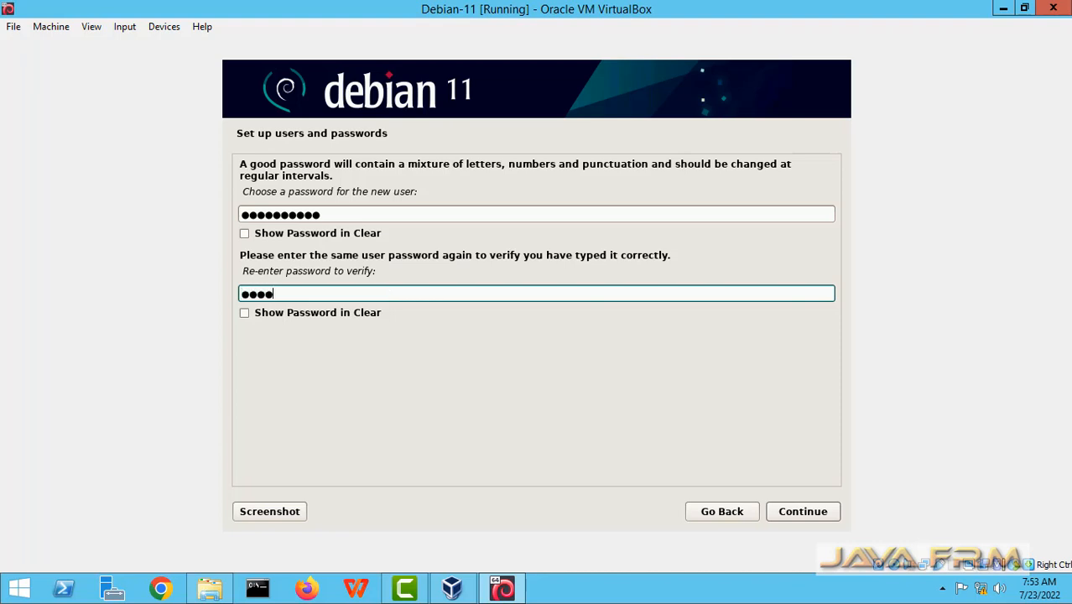
click(809, 511)
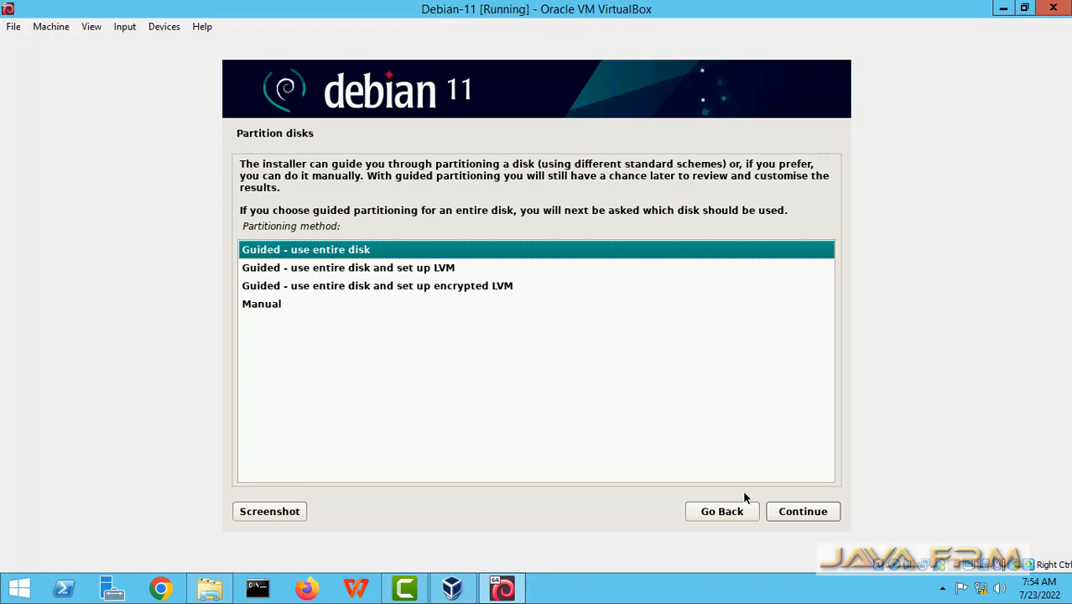
Guided-partition the entire 42.9 GB VBOX disk with all files in one partition, and write the changes.
click(802, 513)
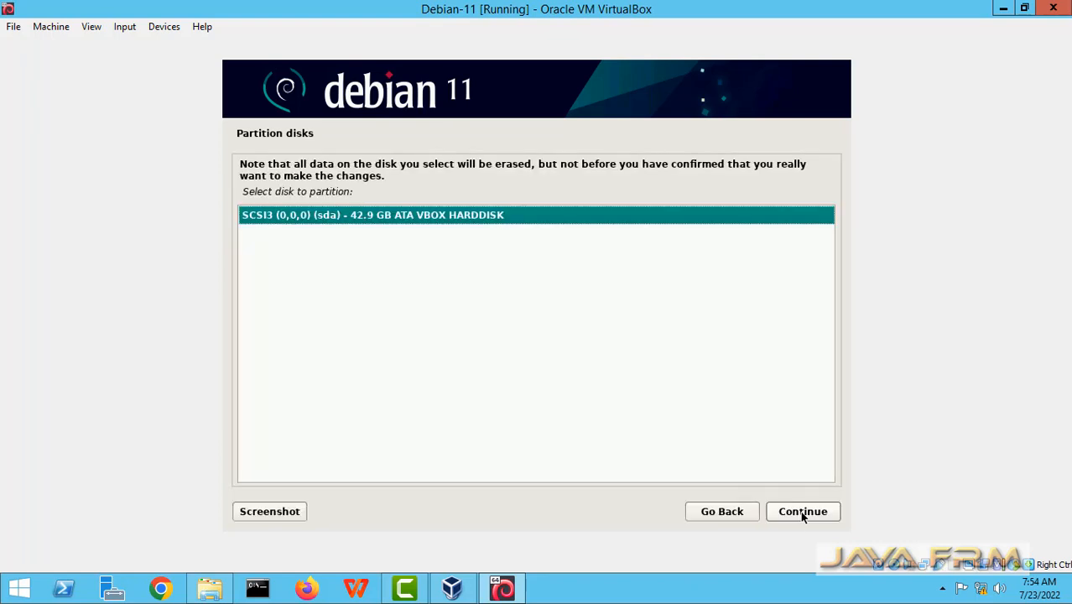
click(802, 513)
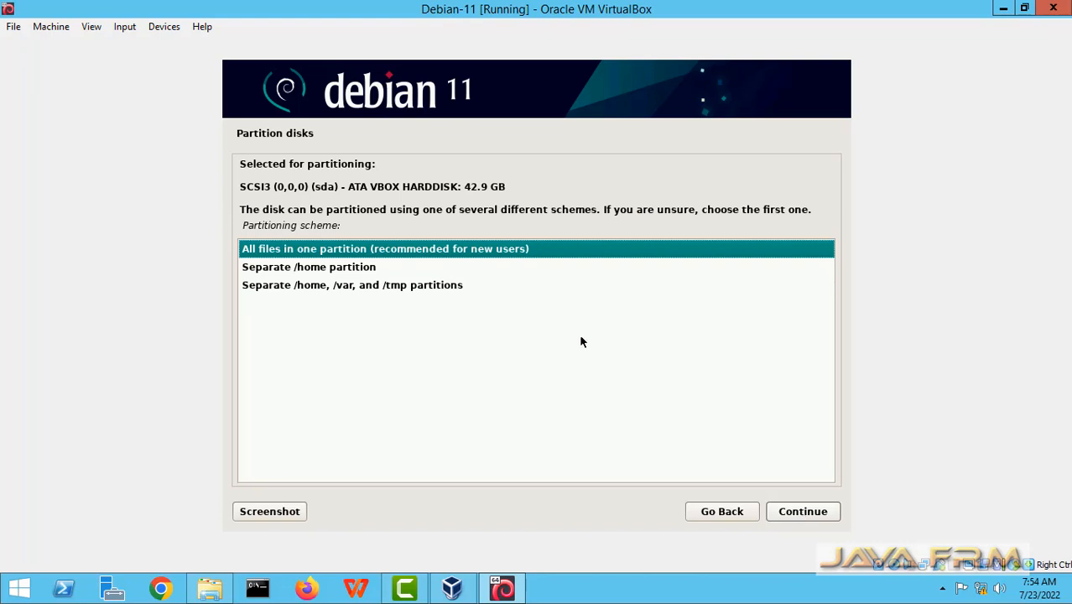
click(806, 511)
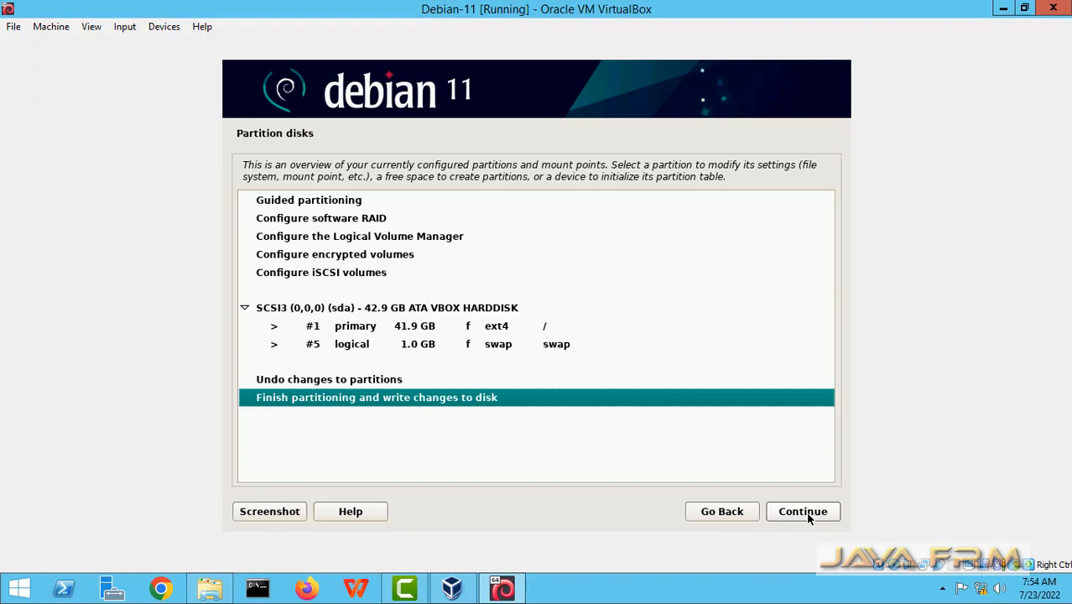
click(807, 513)
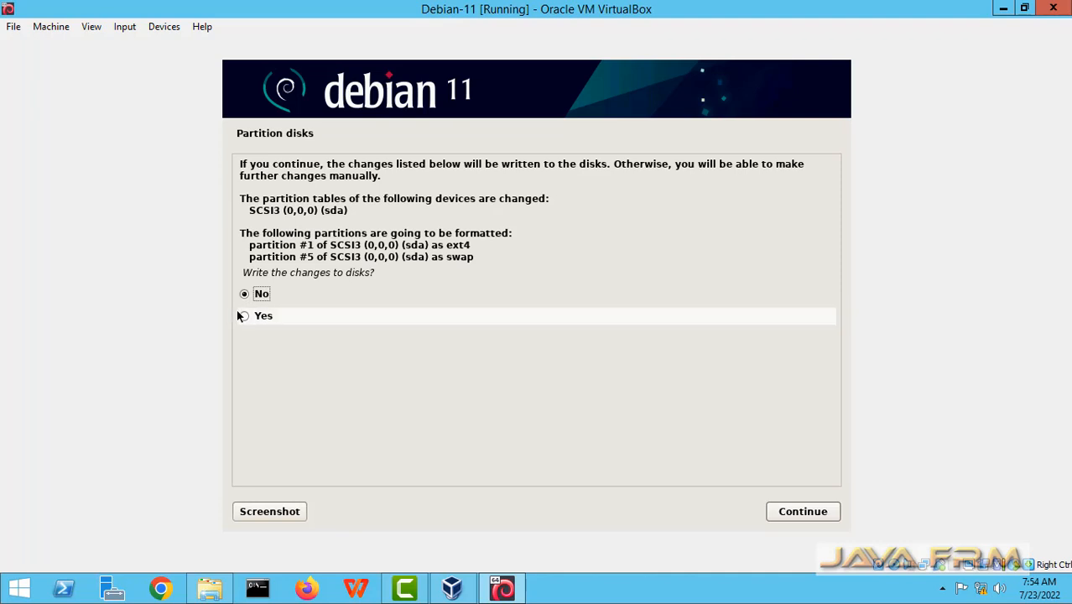
click(245, 316)
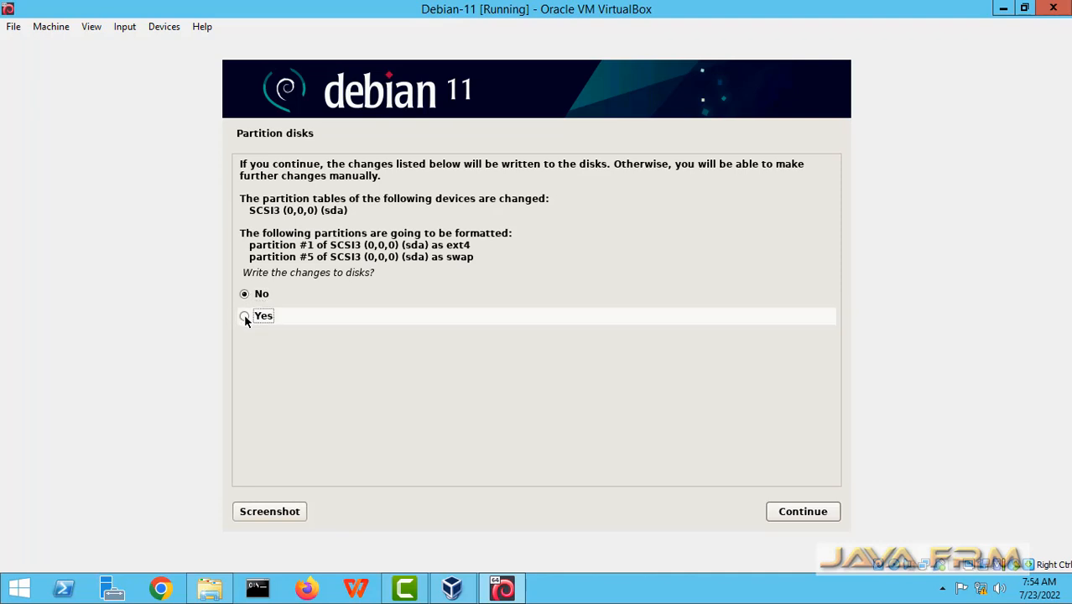
click(793, 511)
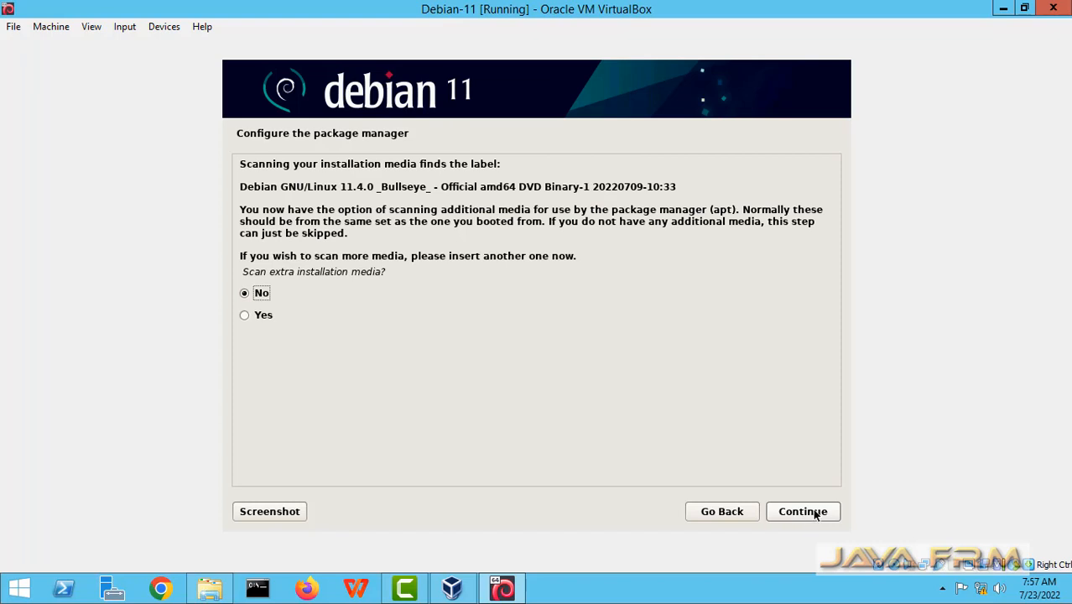
Skip extra media scanning and the network mirror, and decline the package usage survey.
click(813, 513)
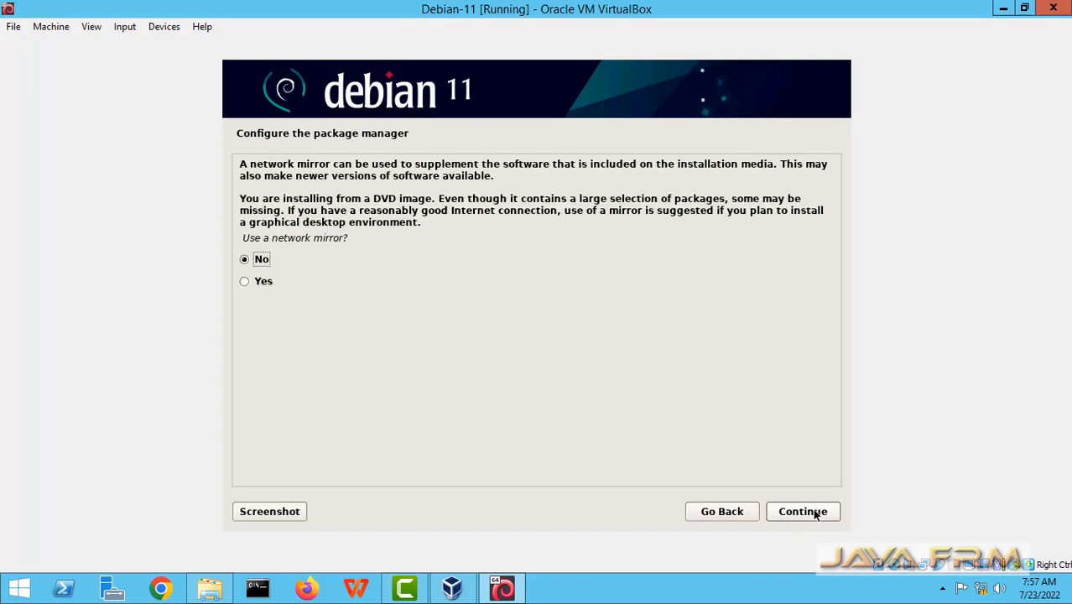
click(814, 513)
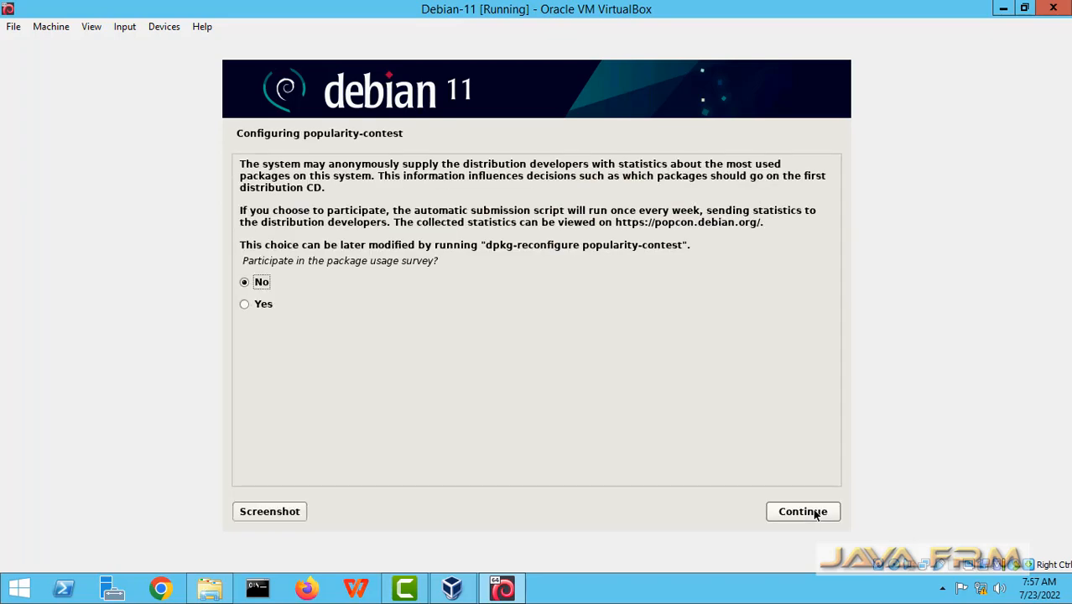
click(802, 512)
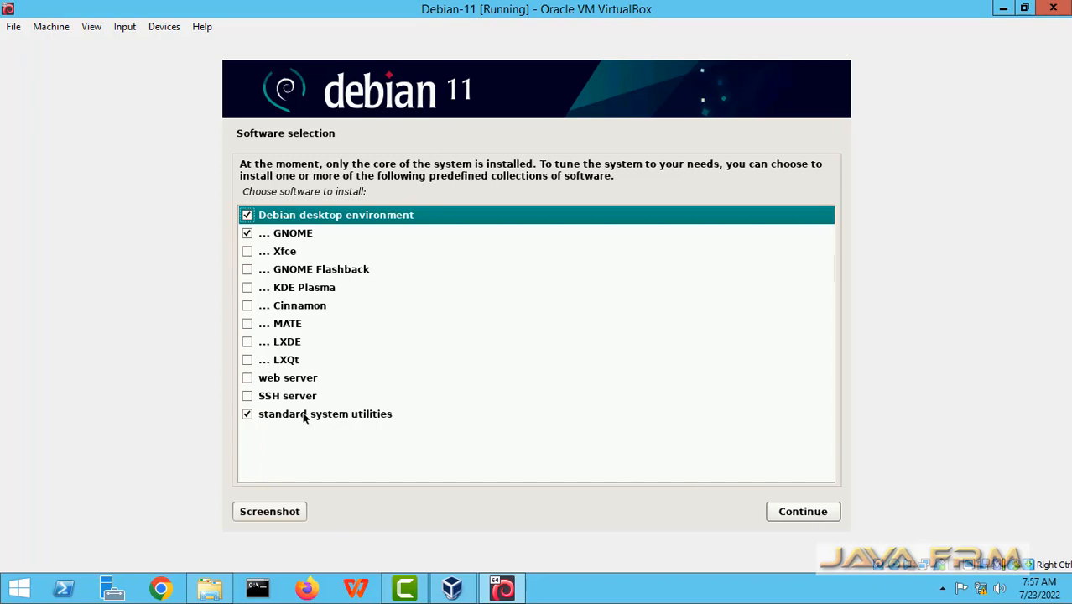
Select SSH server and web server in Software selection and start installing.
click(247, 397)
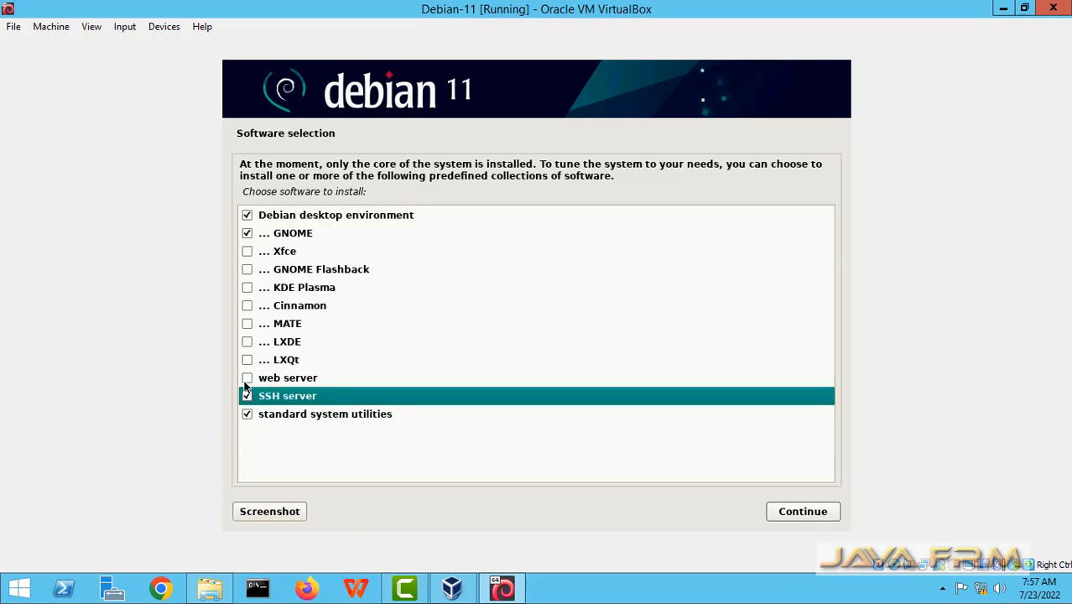
click(249, 379)
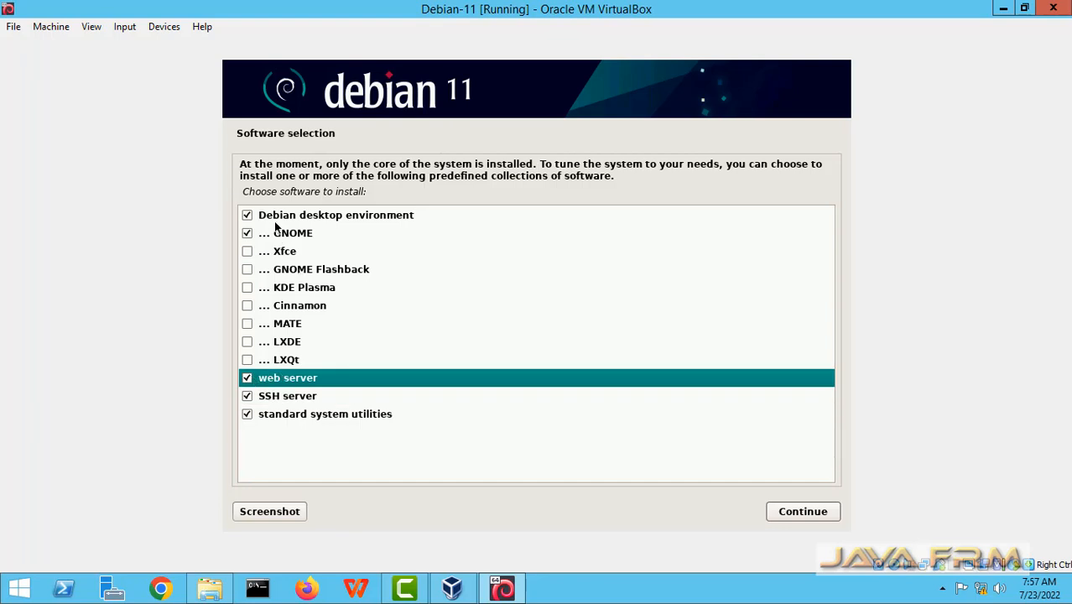
click(797, 511)
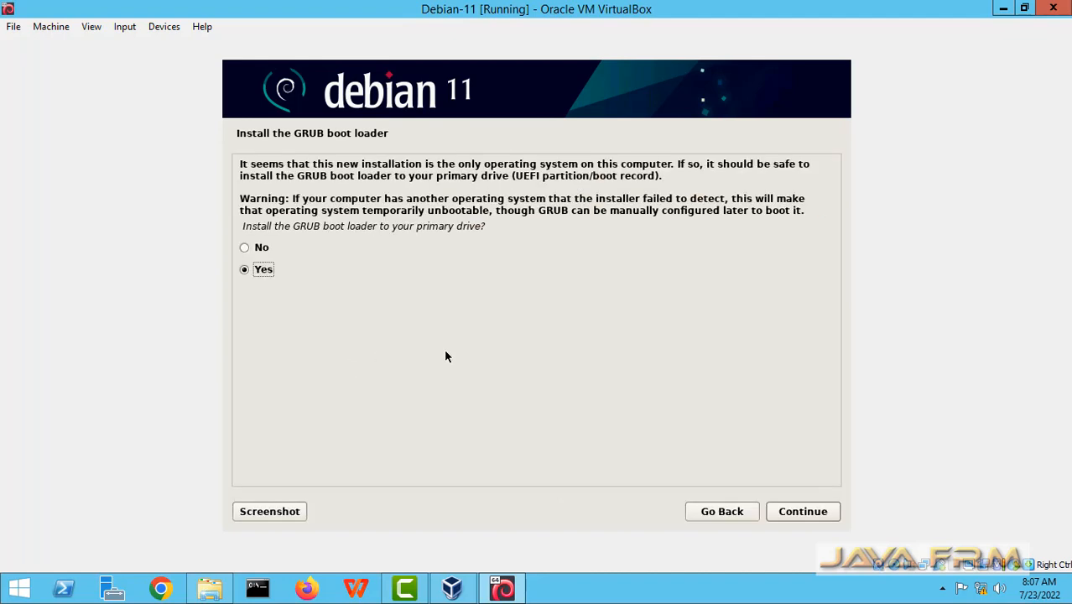
Install the GRUB boot loader on /dev/sda, complete the installation, and log in after the reboot.
click(802, 515)
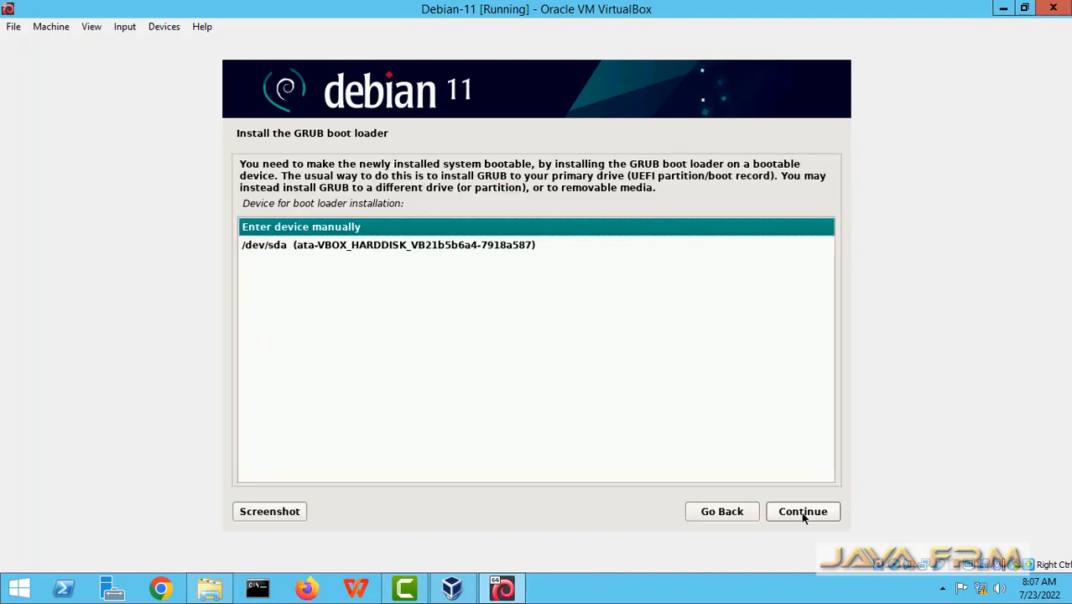
click(514, 247)
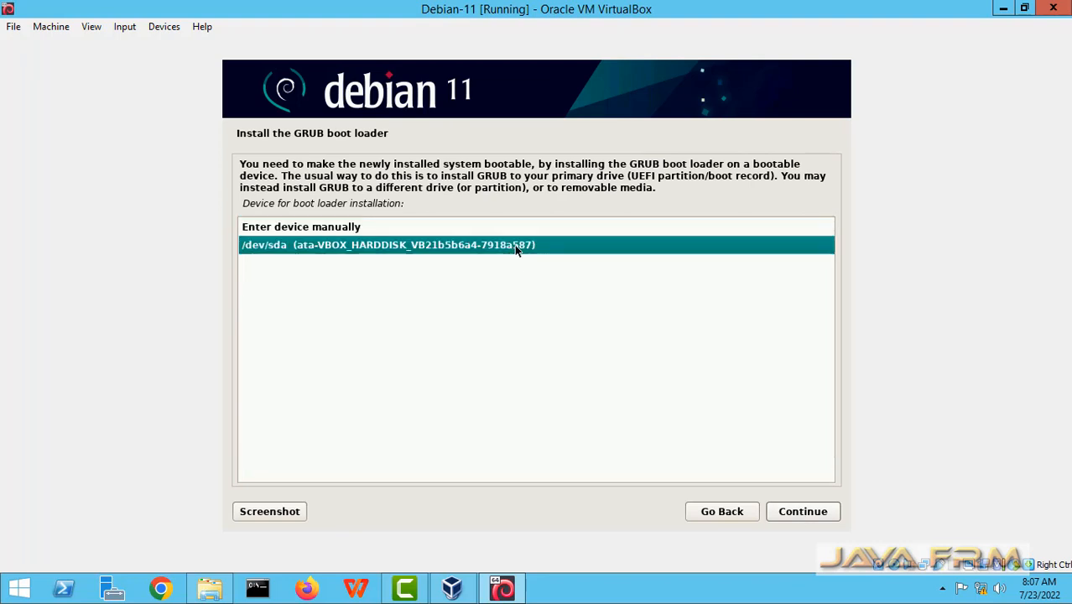
click(791, 518)
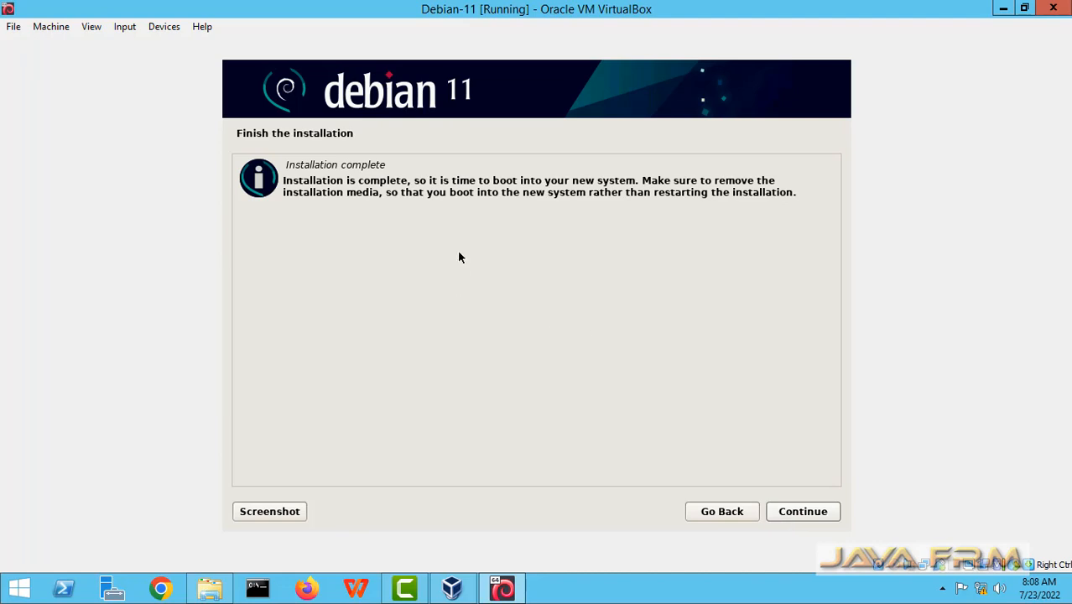
click(806, 512)
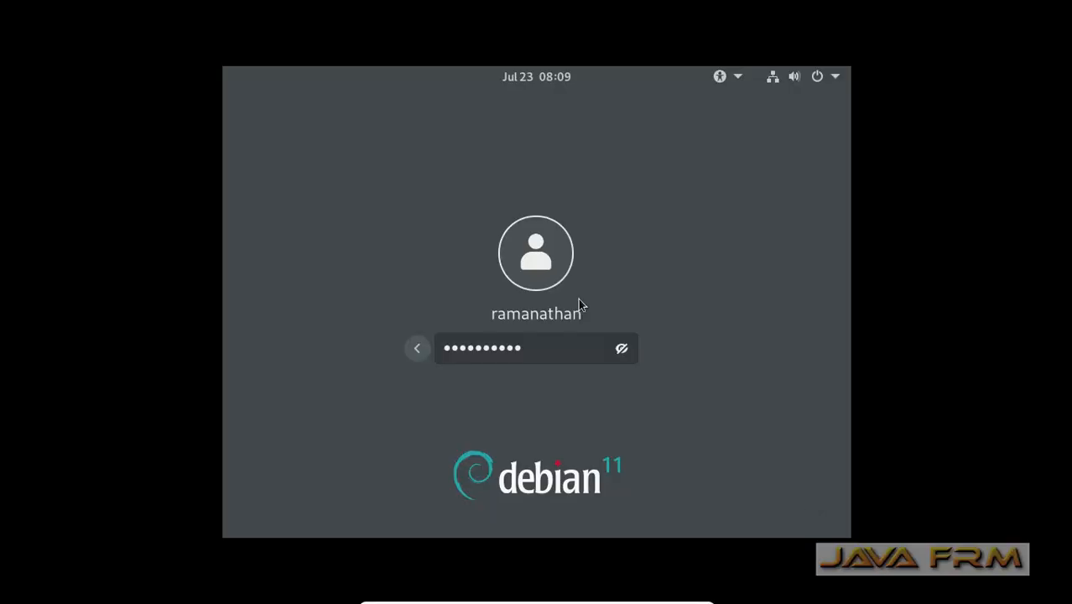
key(Return)
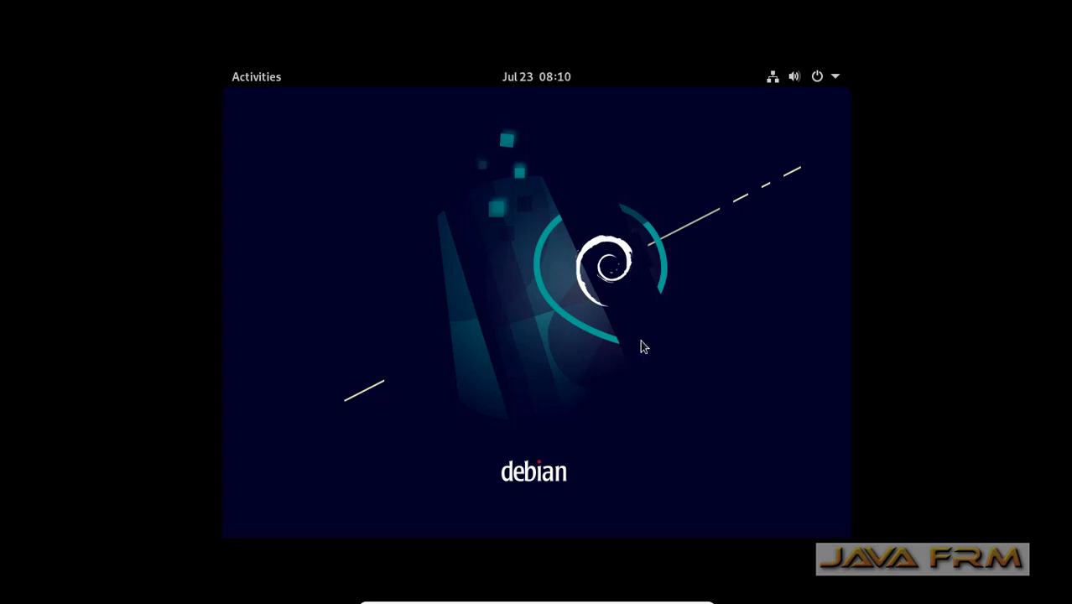
Open the Activities overview's full application list and focus its search field.
click(266, 78)
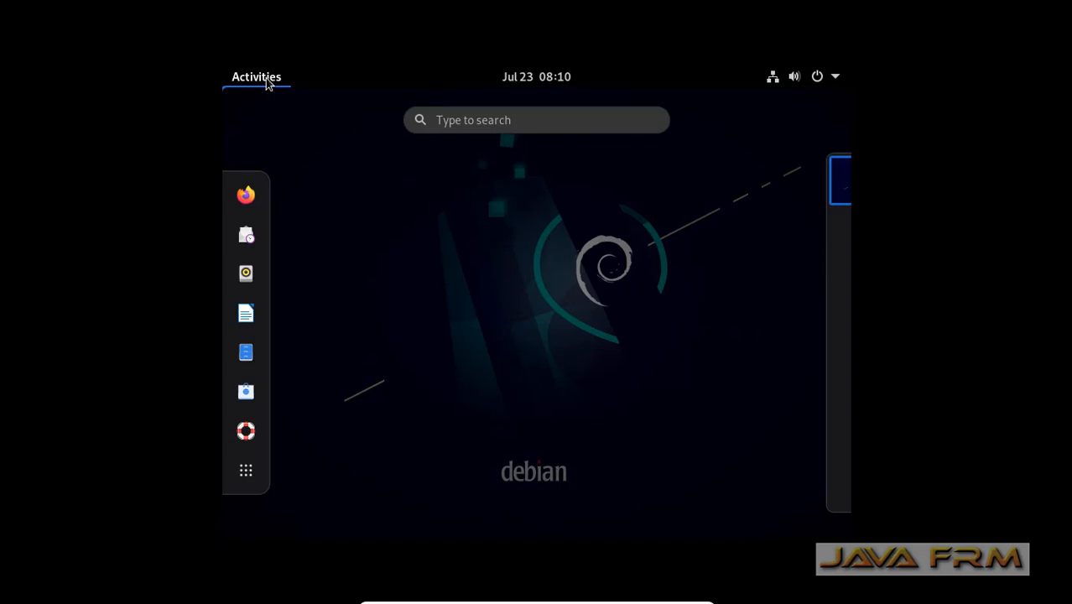
click(248, 475)
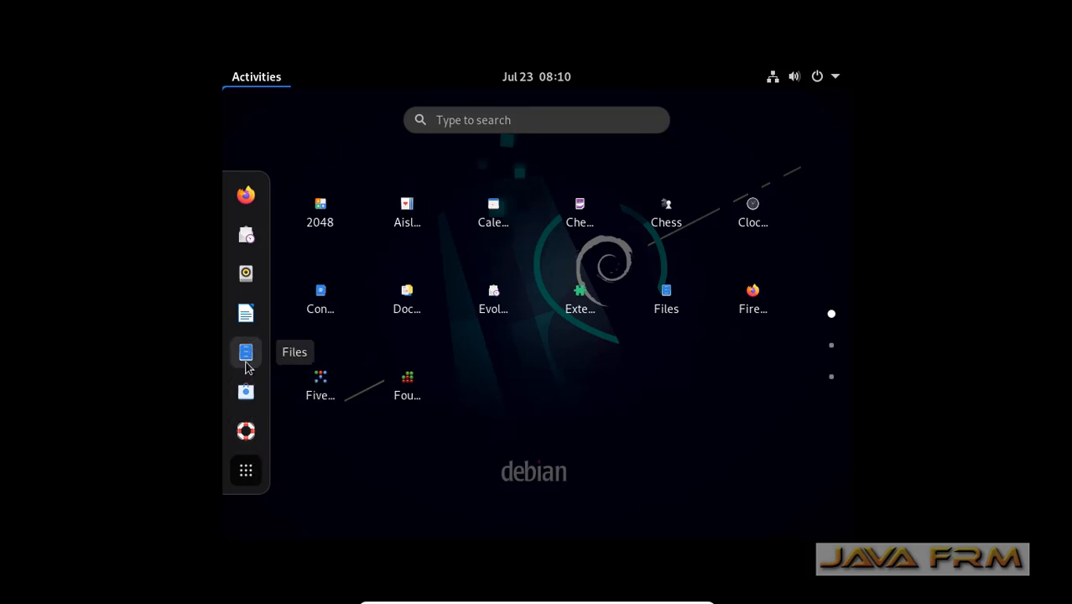
click(460, 122)
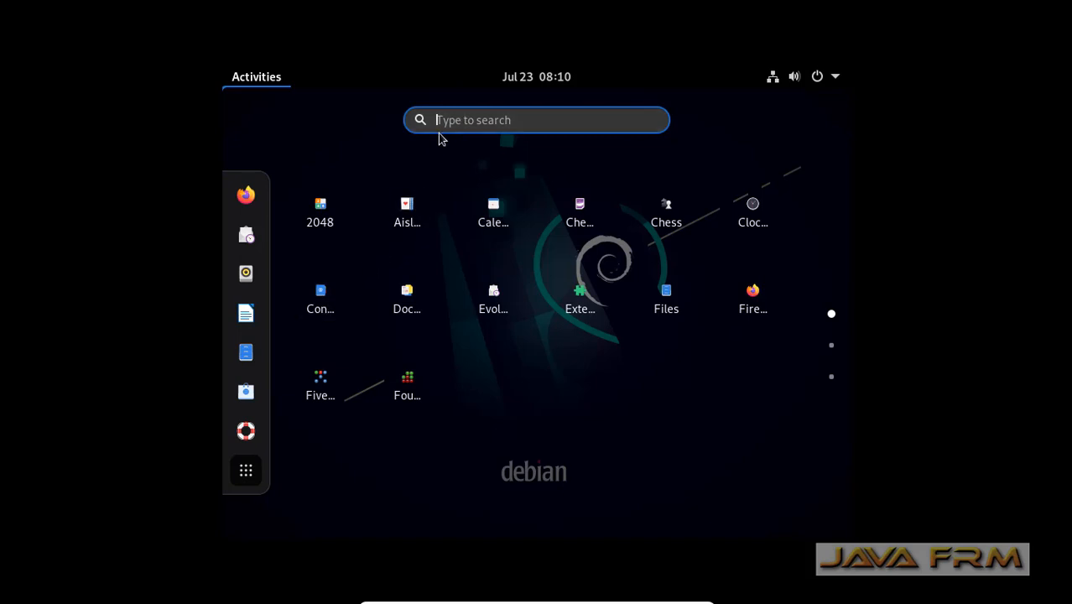
Finish searching 'set' and launch the Settings app.
text(se)
text(t)
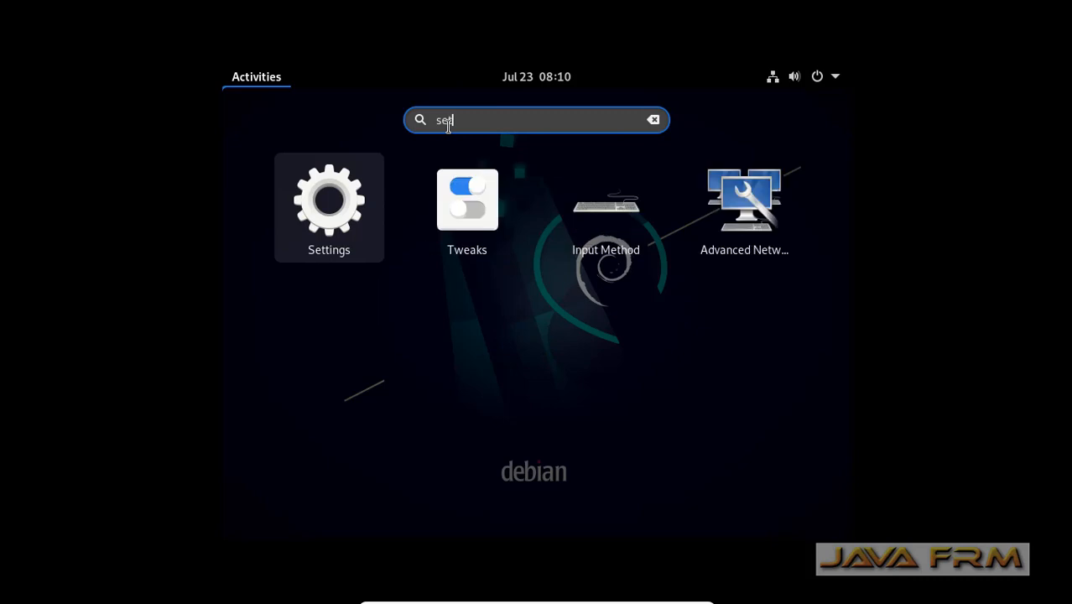
click(325, 215)
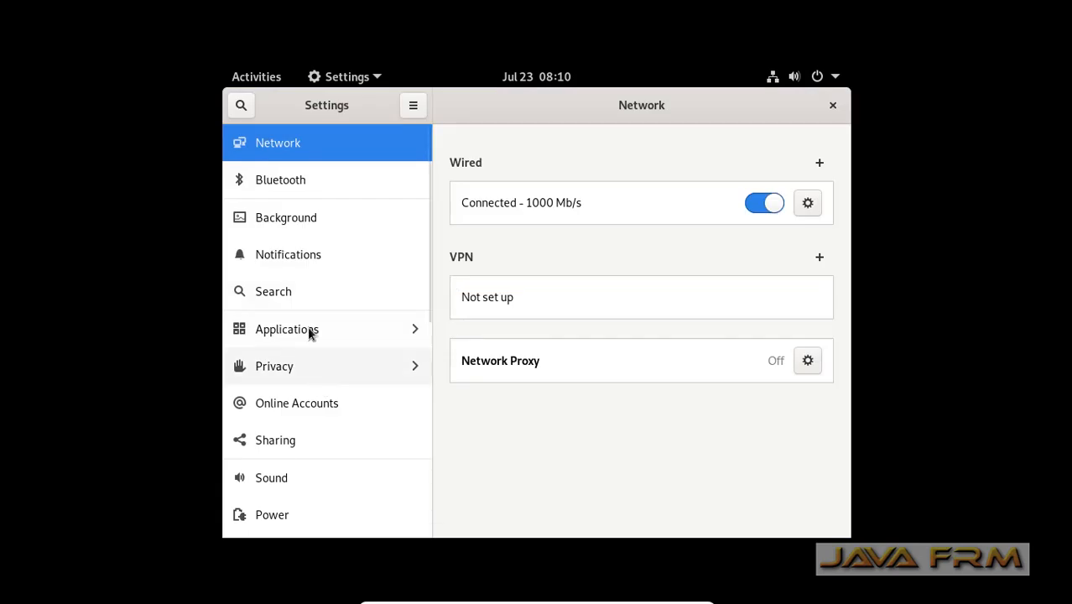
Set the Displays resolution to 1360×768, keep the changes, and close Settings.
scroll(302, 410, down, 5)
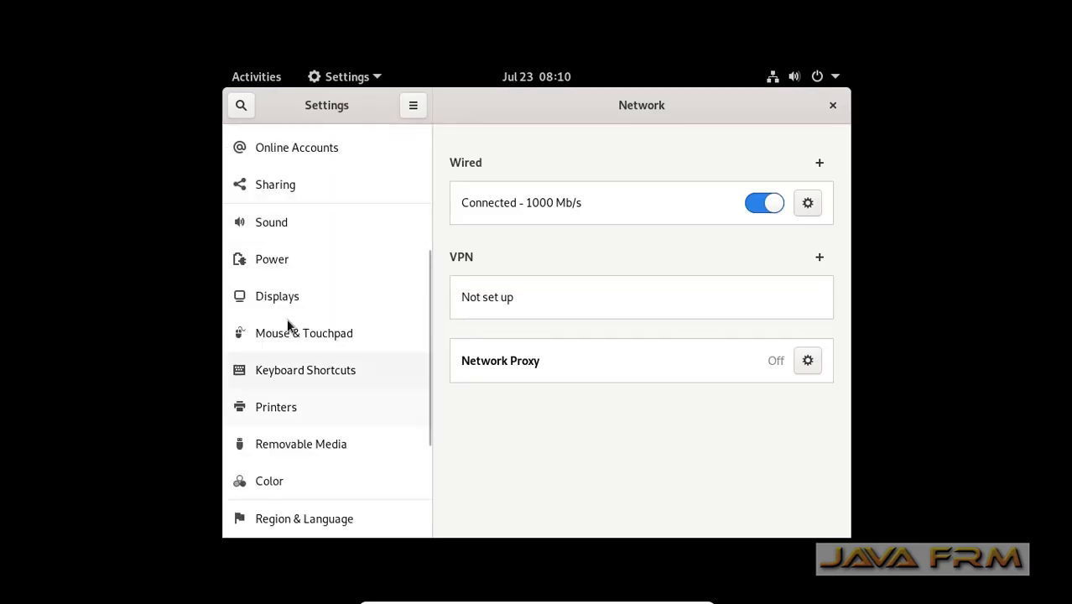
click(282, 298)
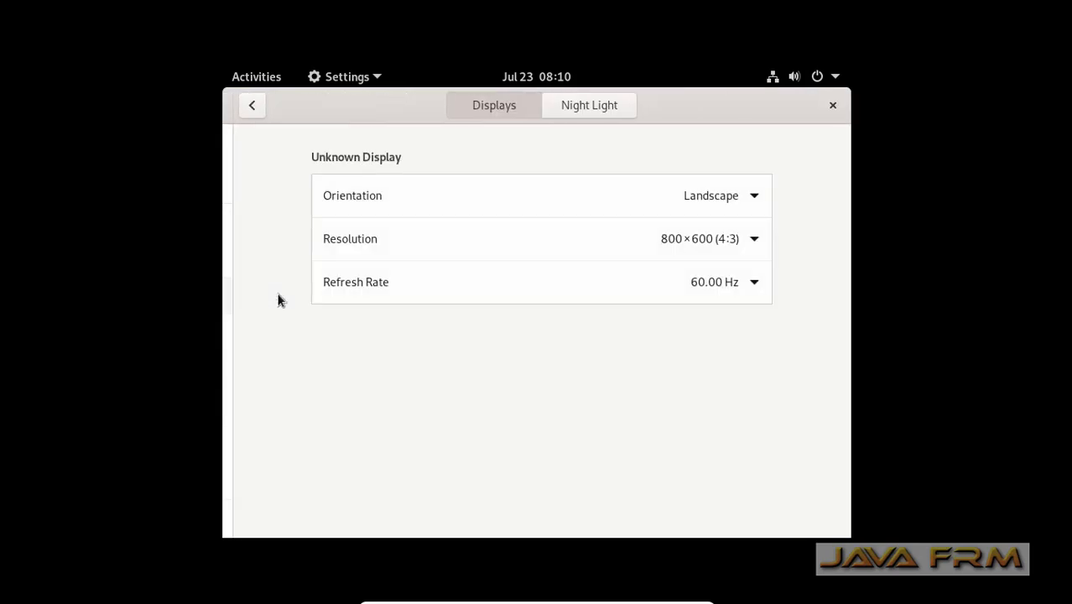
click(749, 239)
scroll(641, 361, down, 3)
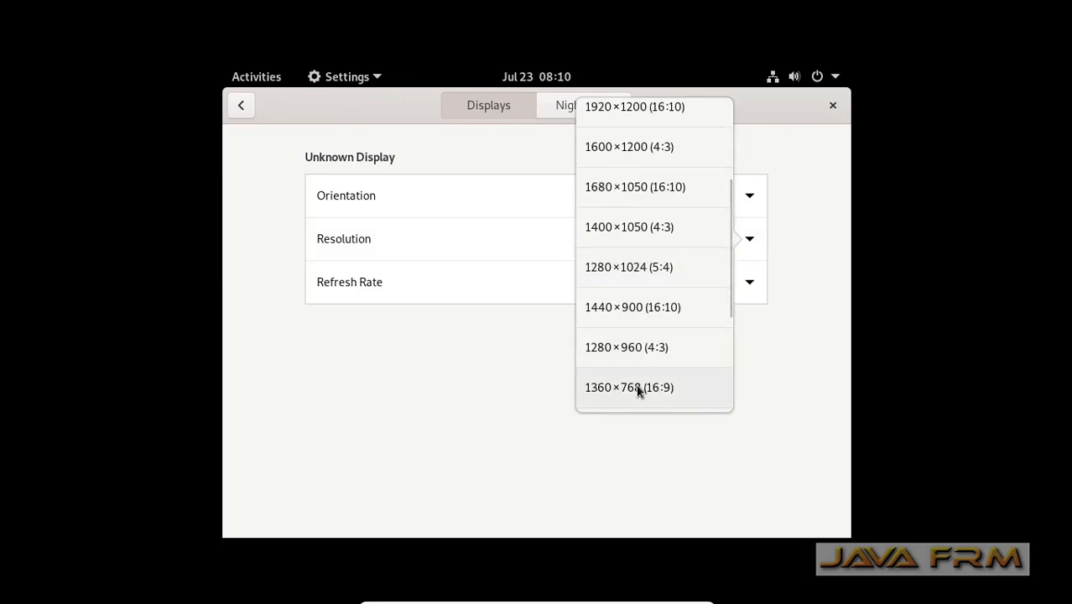
click(638, 388)
click(811, 109)
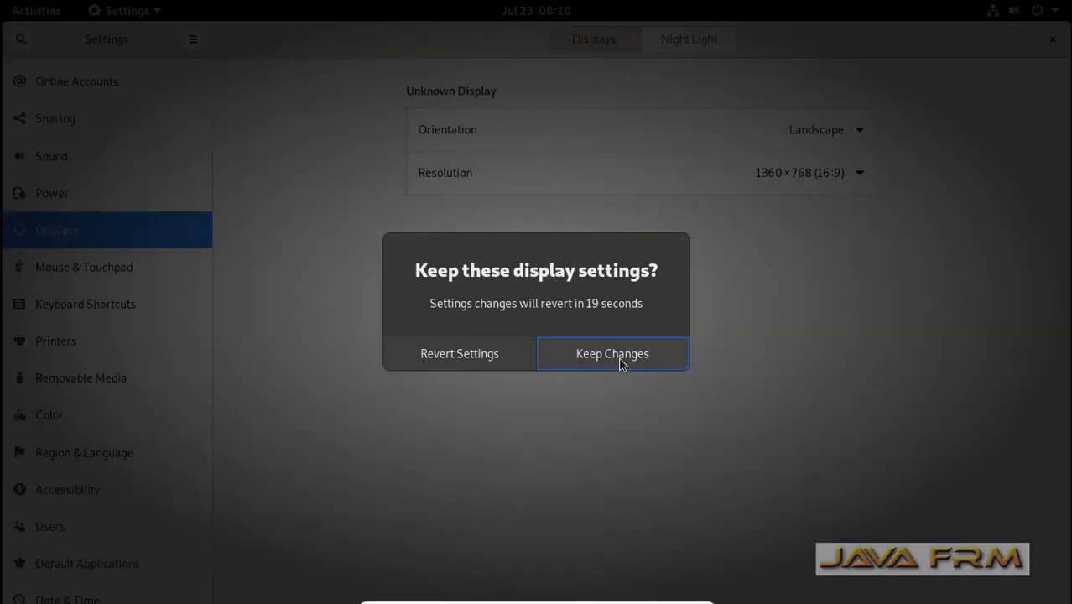
click(618, 356)
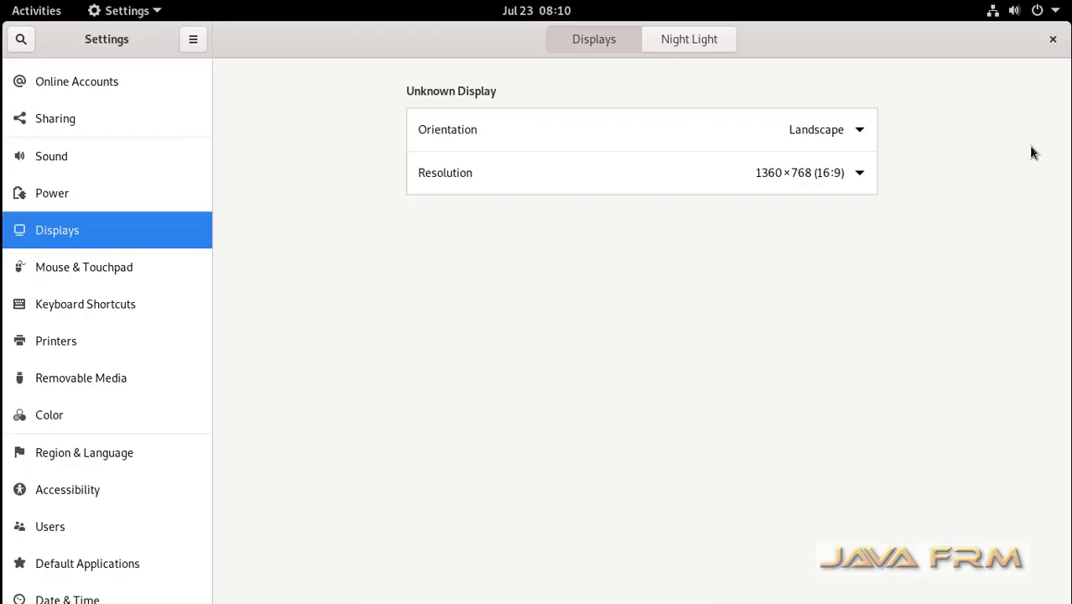
click(1053, 41)
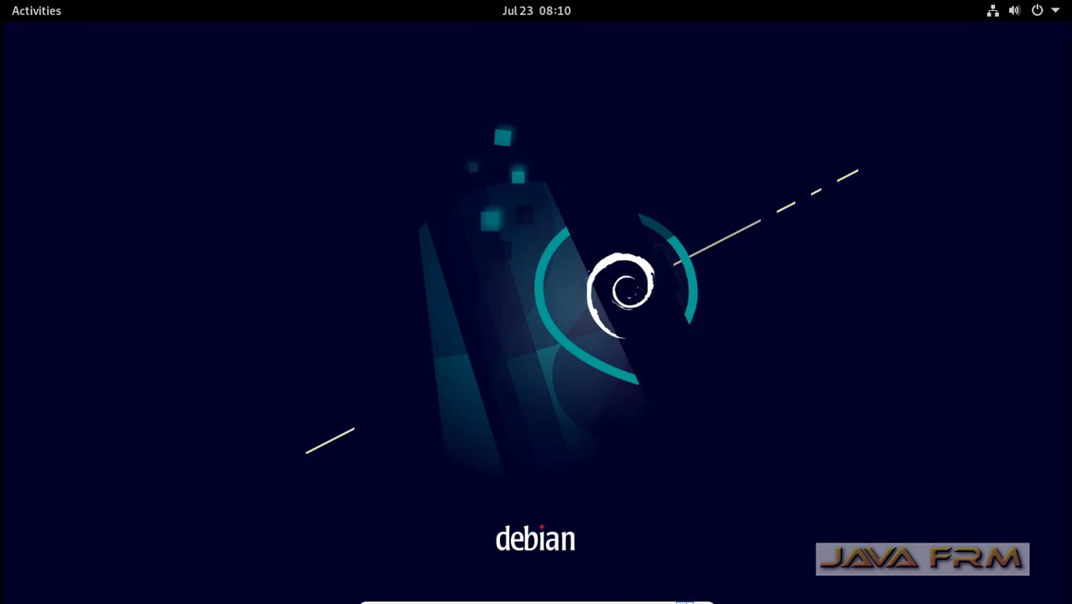
mouse_move(685, 598)
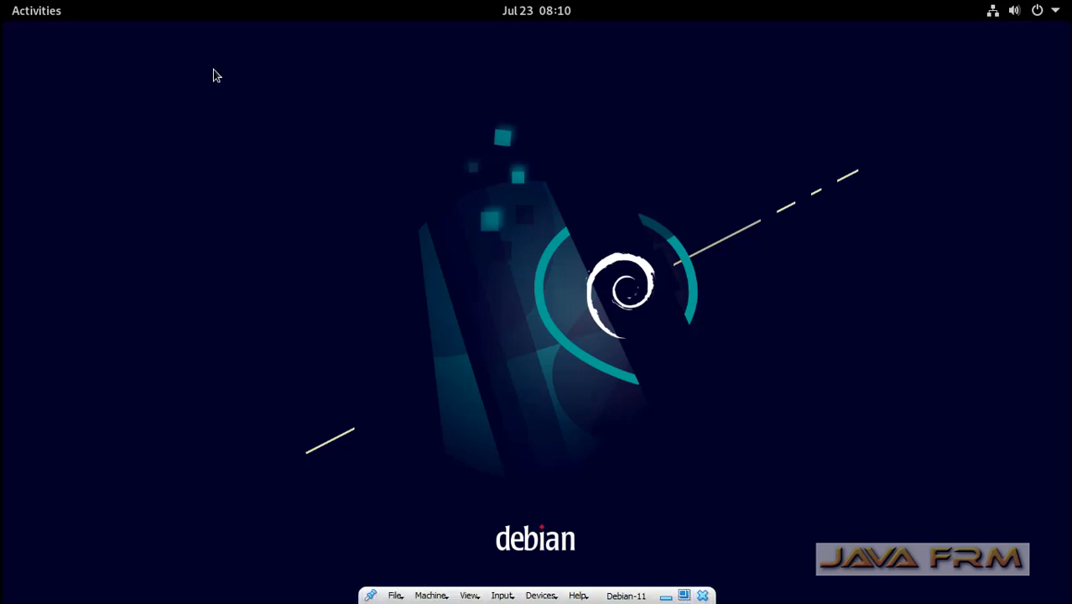
Open Files, insert debian-11.4.0-amd64-DVD-1.iso via Devices > Optical Drives, and browse the disc.
click(50, 16)
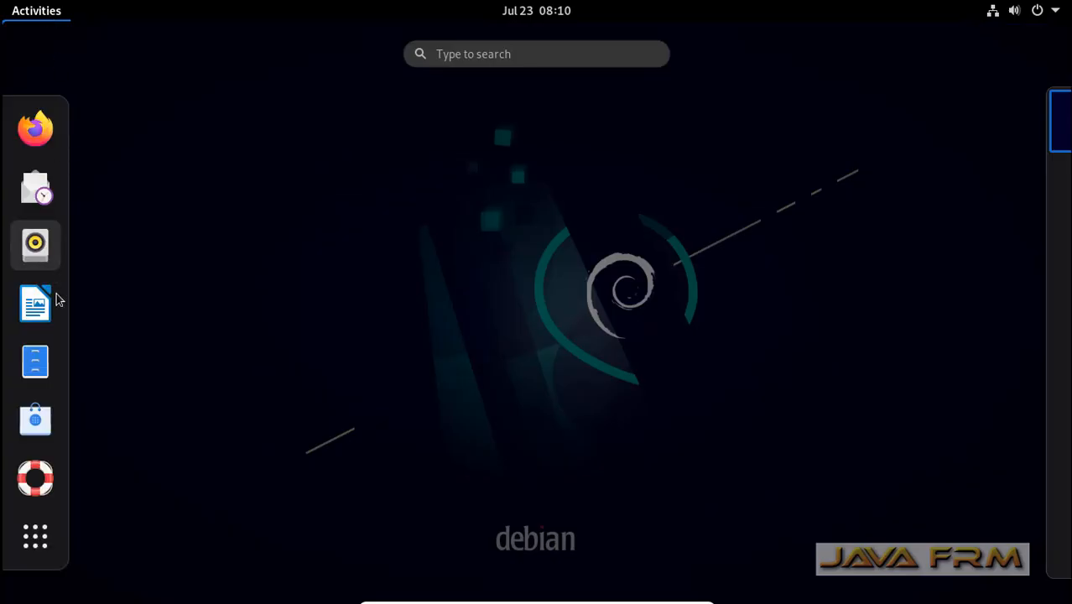
click(35, 360)
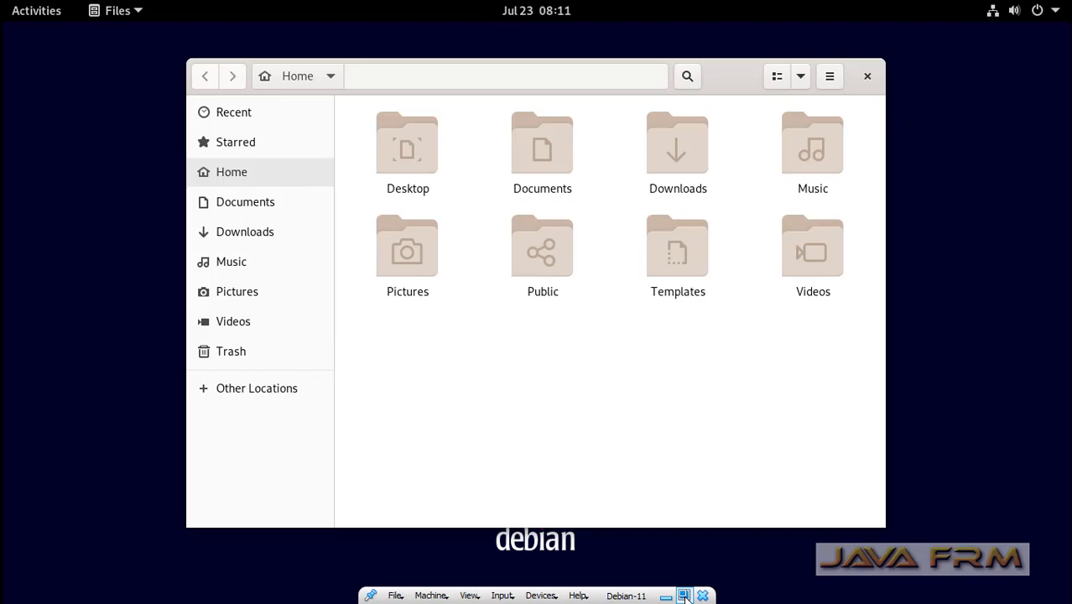
click(684, 596)
click(161, 27)
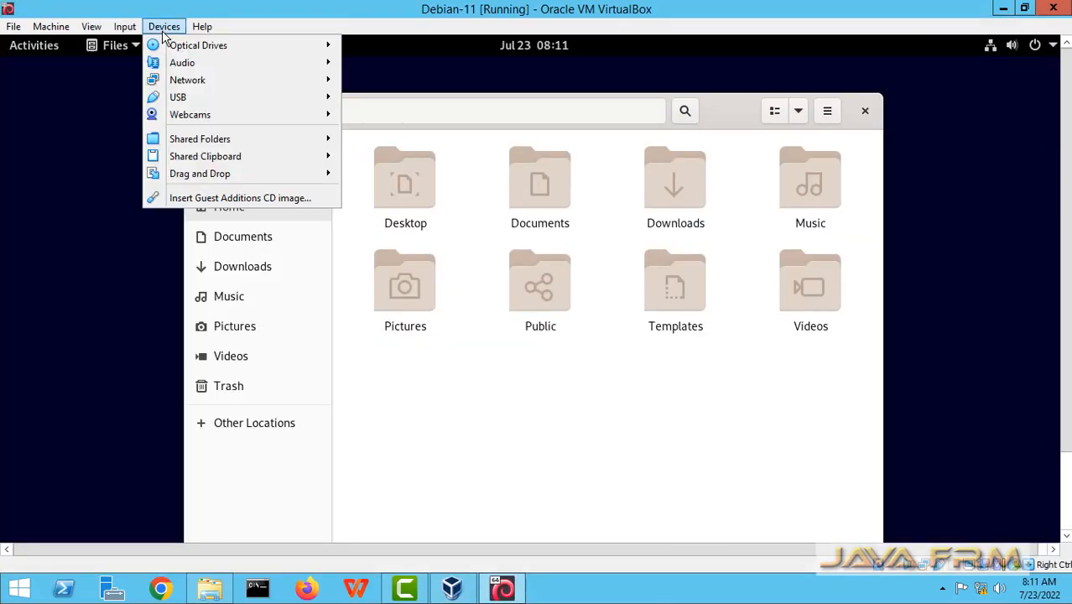
mouse_move(178, 48)
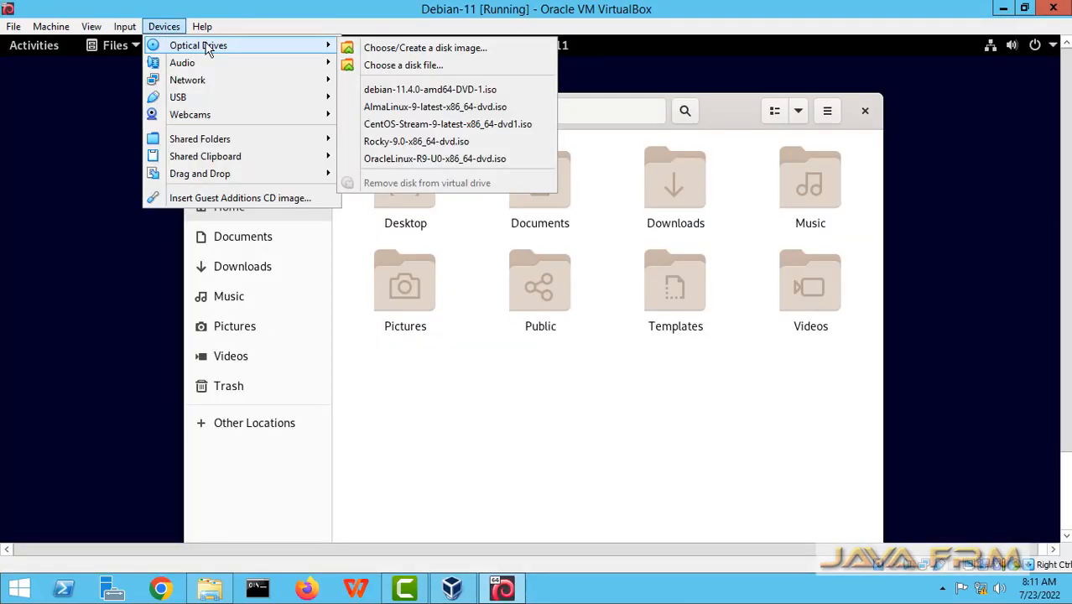
click(429, 94)
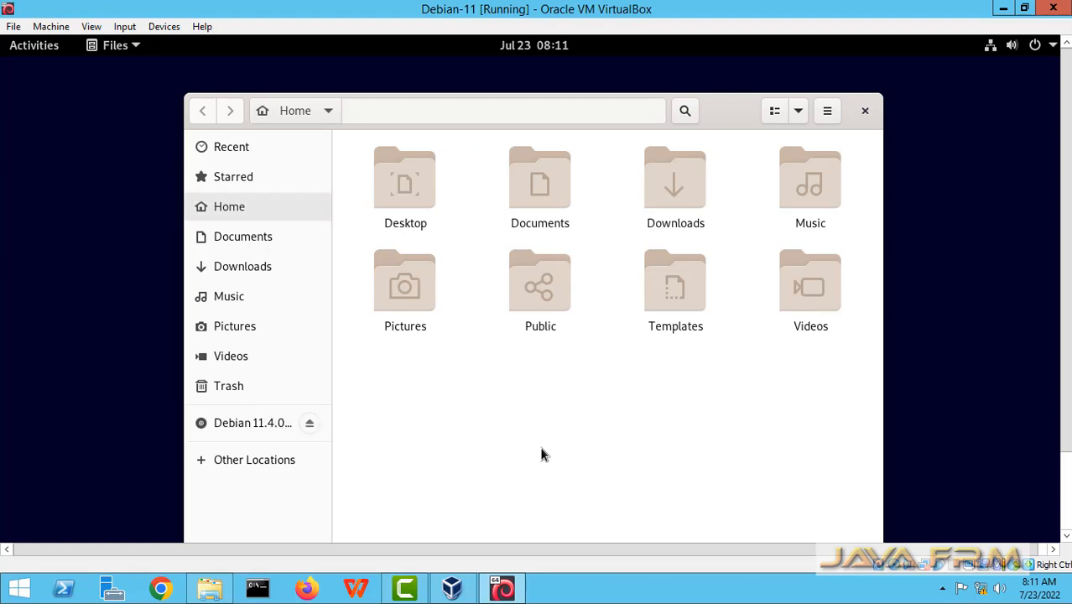
click(248, 426)
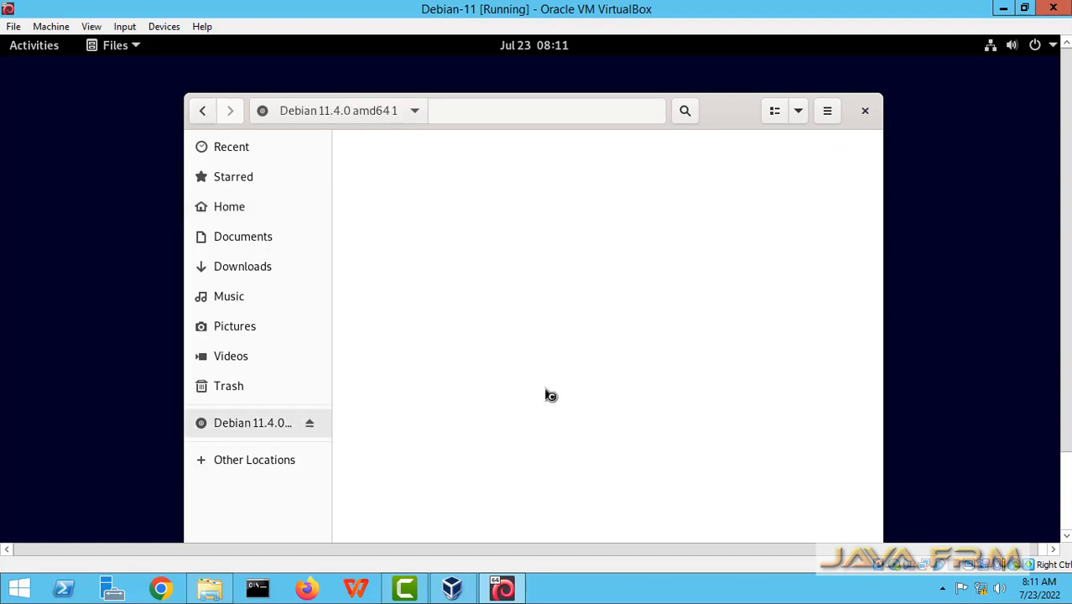
scroll(577, 390, down, 5)
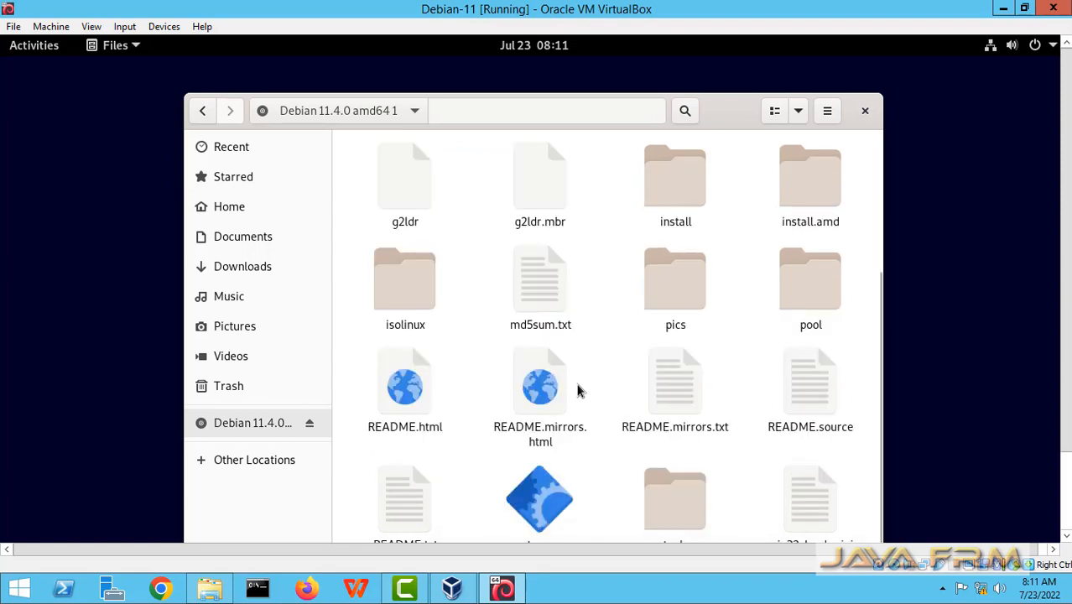
scroll(577, 390, up, 5)
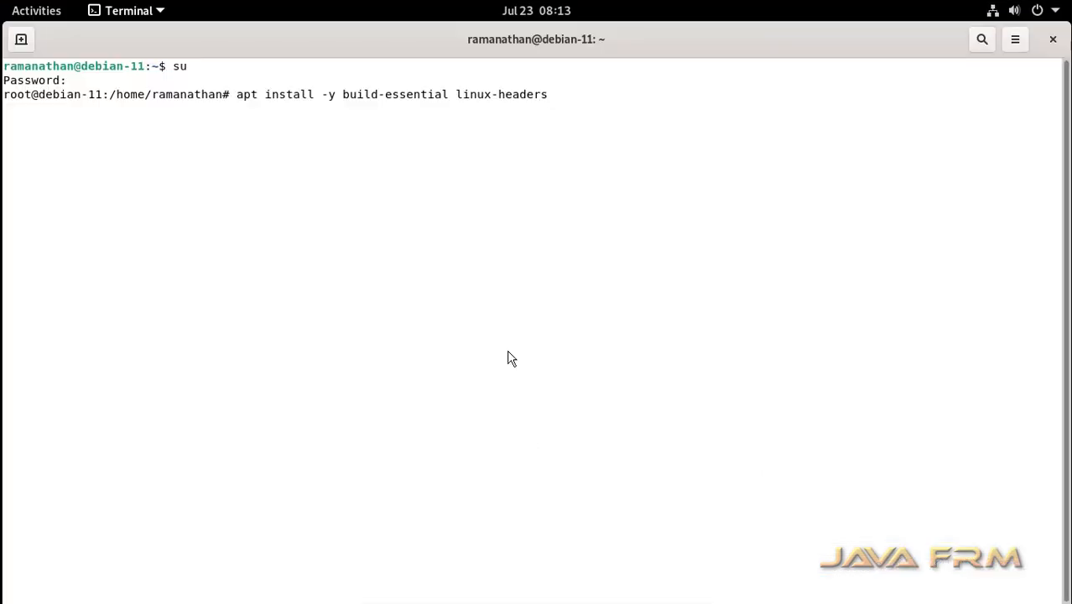
Run 'apt install -y build-essential linux-headers-$(uname -r)' as root and let it finish.
text($(uname-r))
key(Left)
key(Left)
key(Left)
key(Left)
key(Left)
key(Left)
key(Left)
key(Left)
key(Left)
key(Left)
text(-)
key(Return)
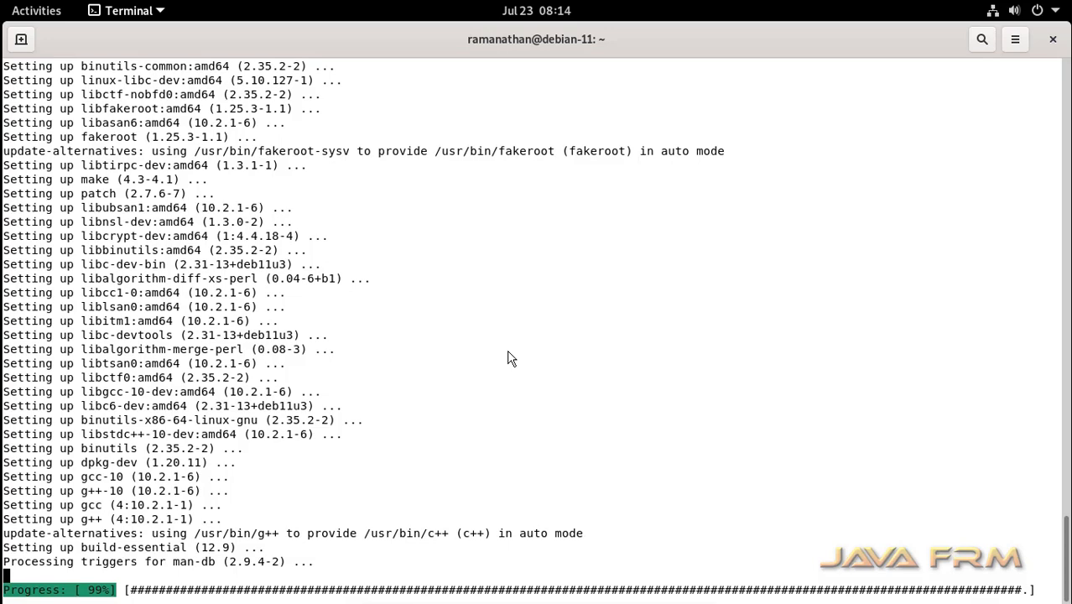
key(super)
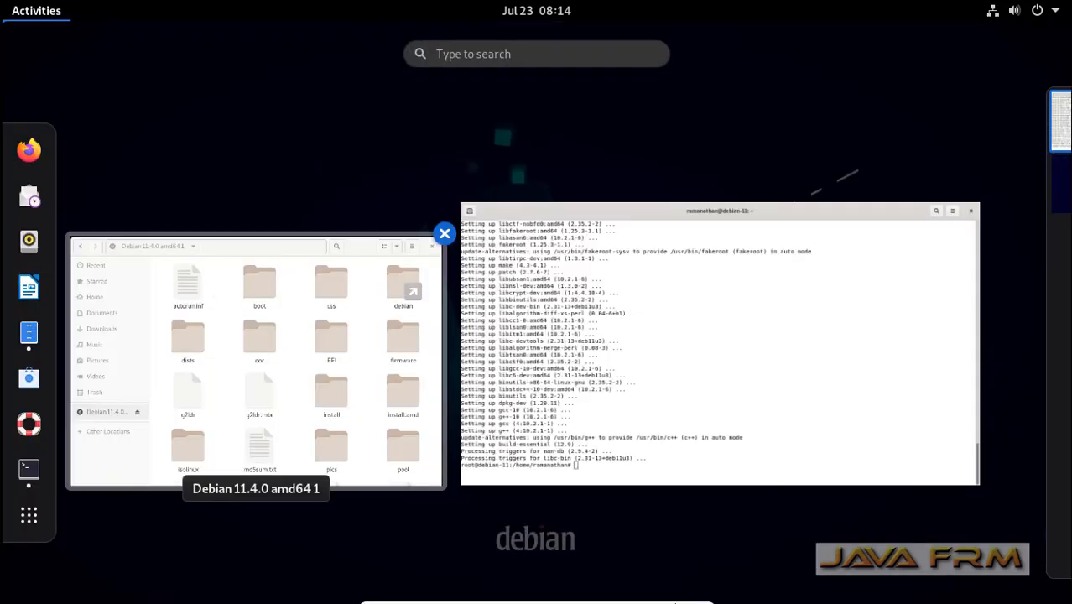
Maximize Files and eject the Debian install disc, dismissing the unplugged notification.
click(235, 405)
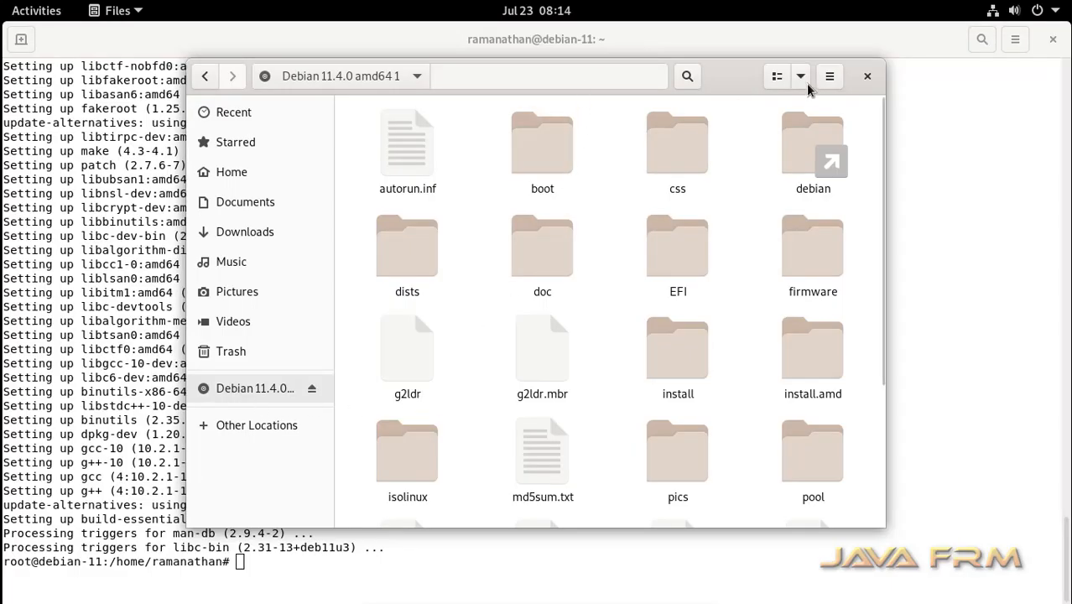
double_click(735, 77)
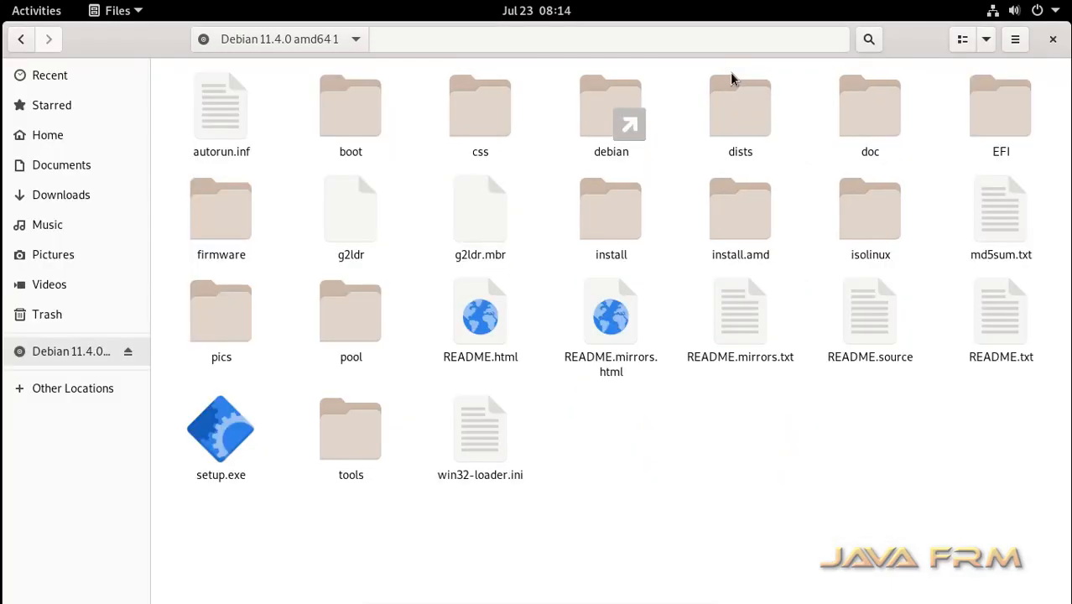
click(129, 353)
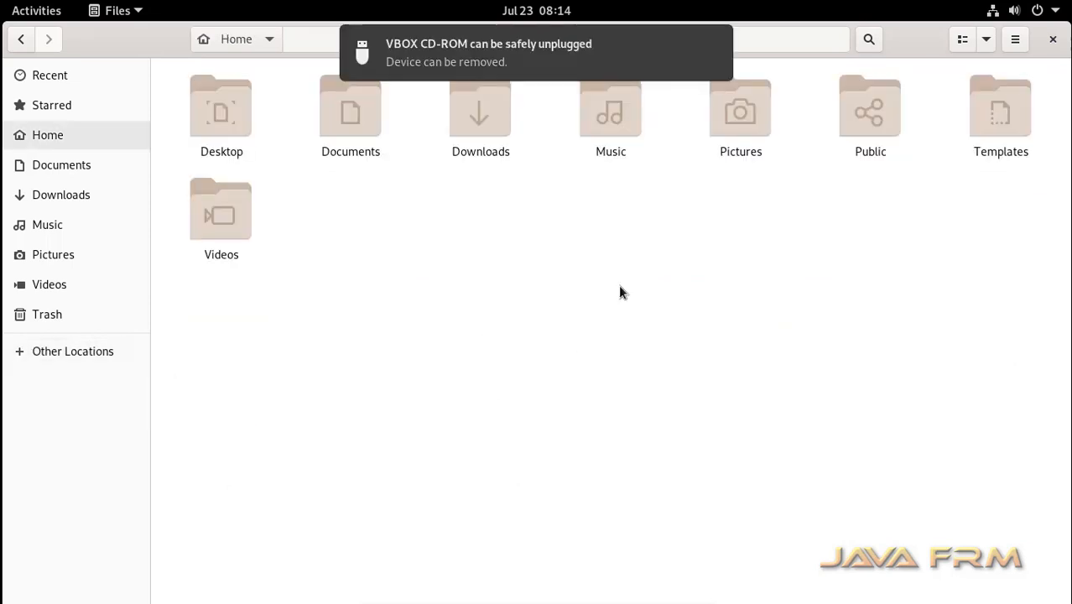
click(712, 40)
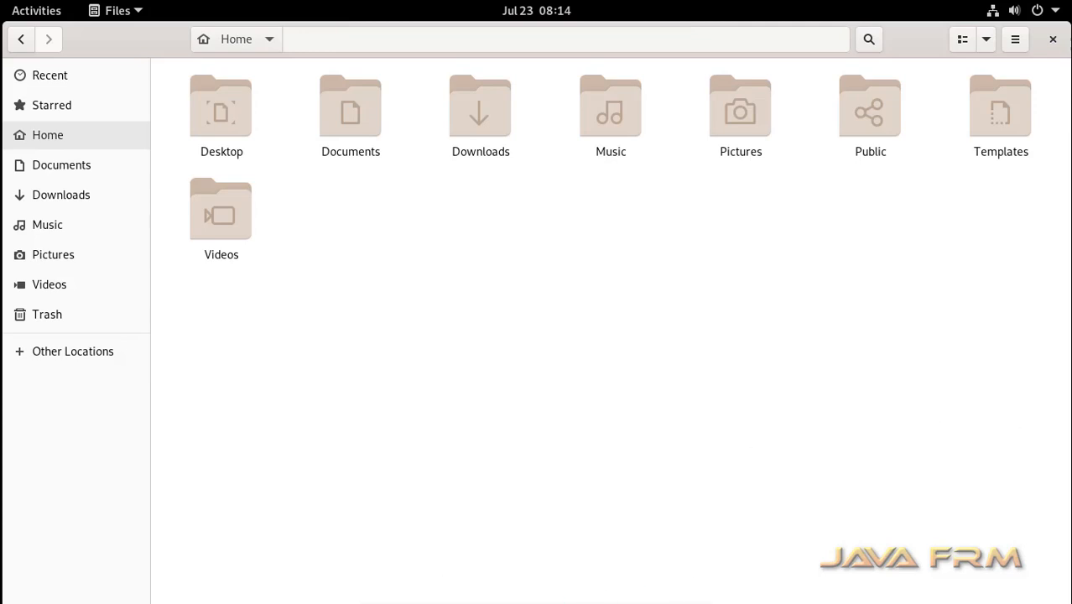
Insert the Guest Additions CD, open VBox_GAs_6.1.36 without autorun, and select all its files.
mouse_move(669, 602)
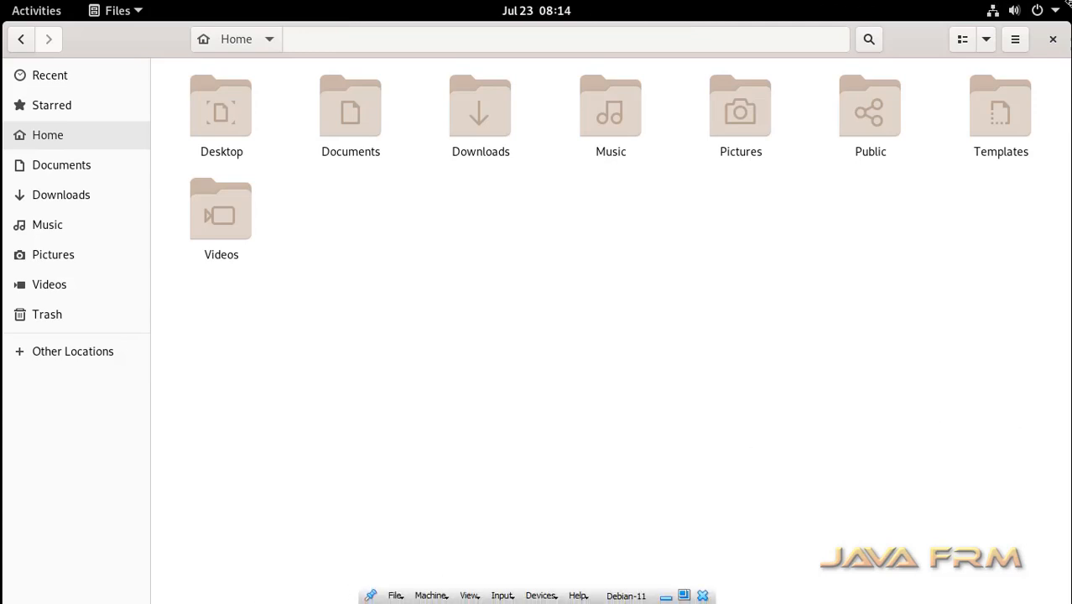
click(683, 594)
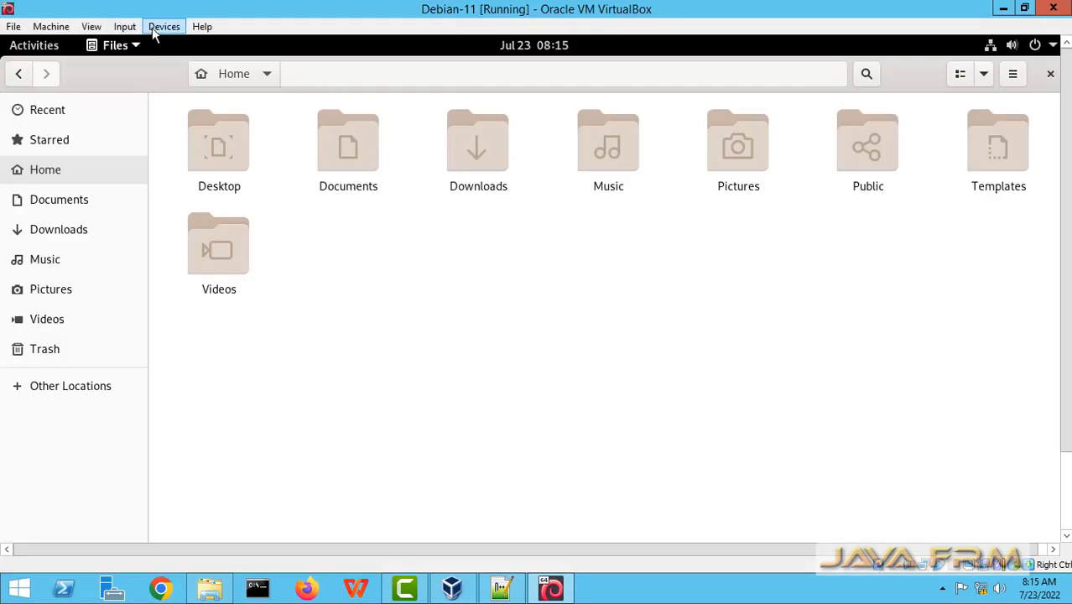
click(166, 28)
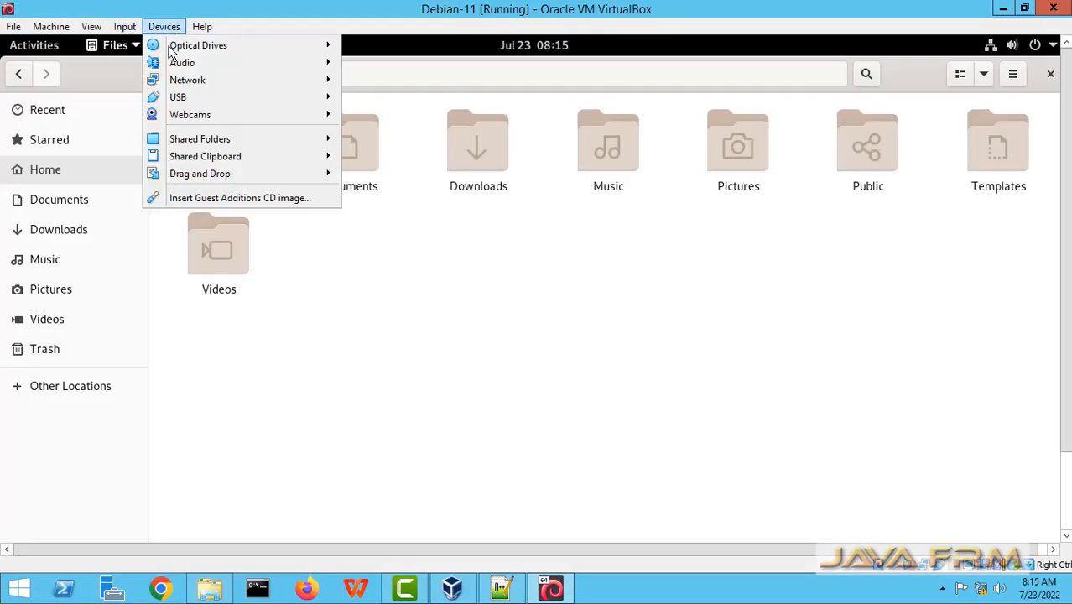
click(255, 199)
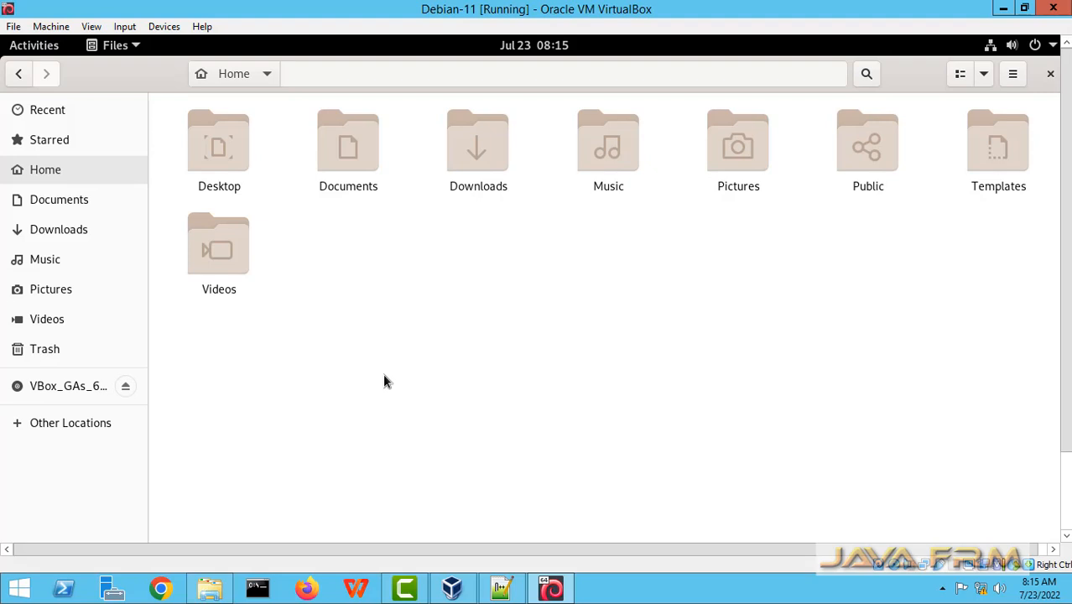
click(59, 387)
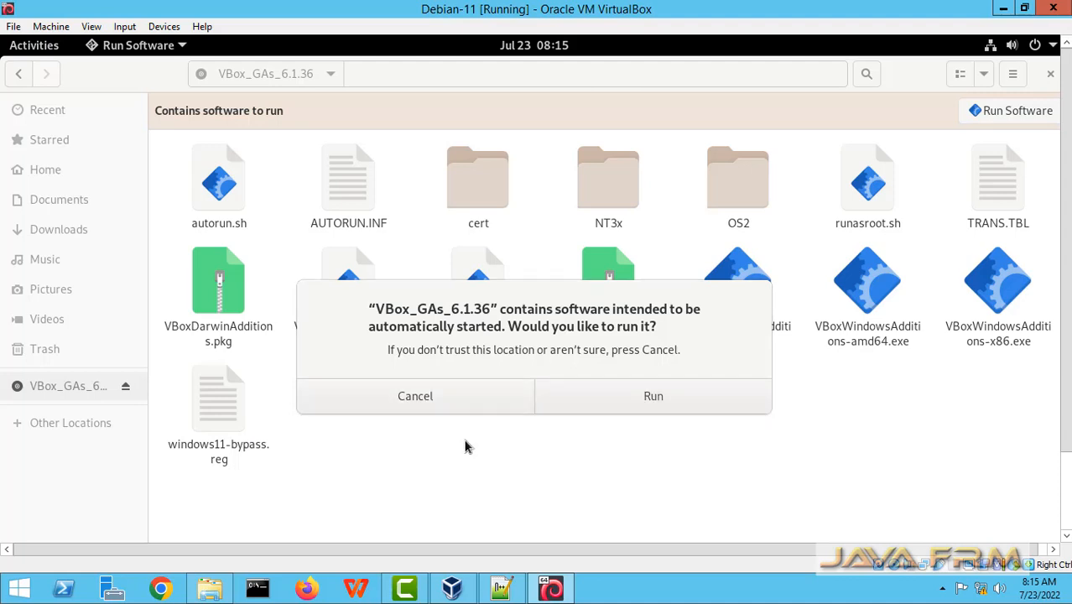
click(450, 411)
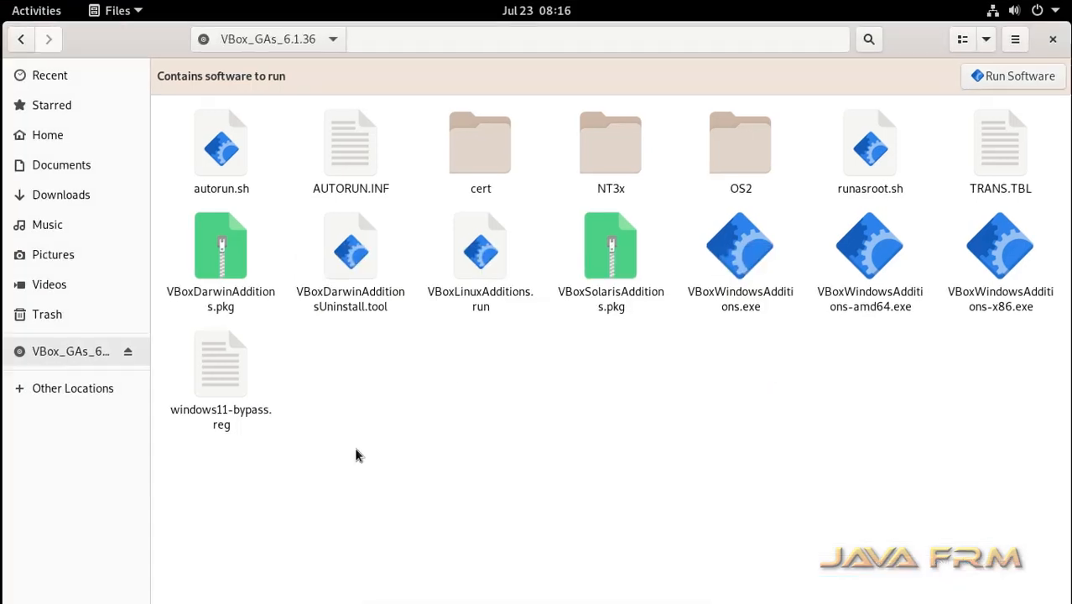
drag(439, 452, 184, 132)
key(ctrl+a)
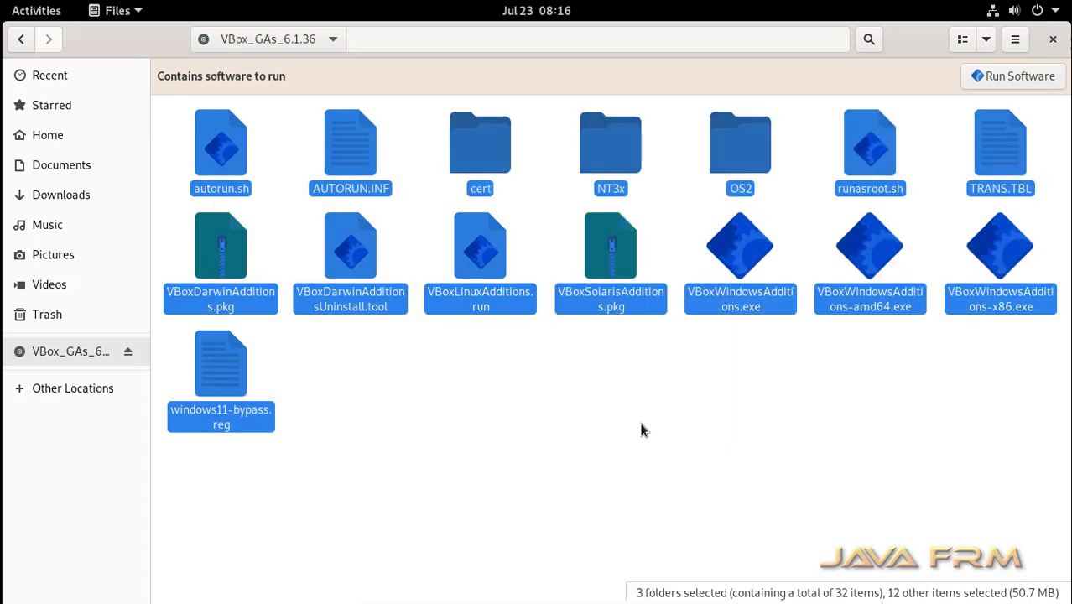
Create a new folder named VBox_GA in the Home folder.
click(60, 139)
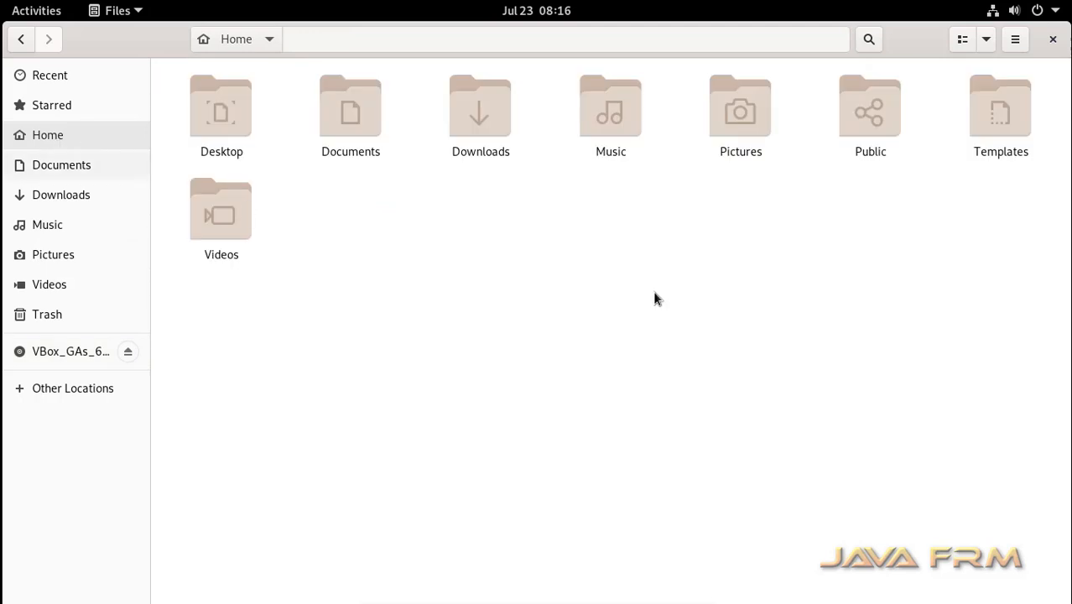
right_click(548, 283)
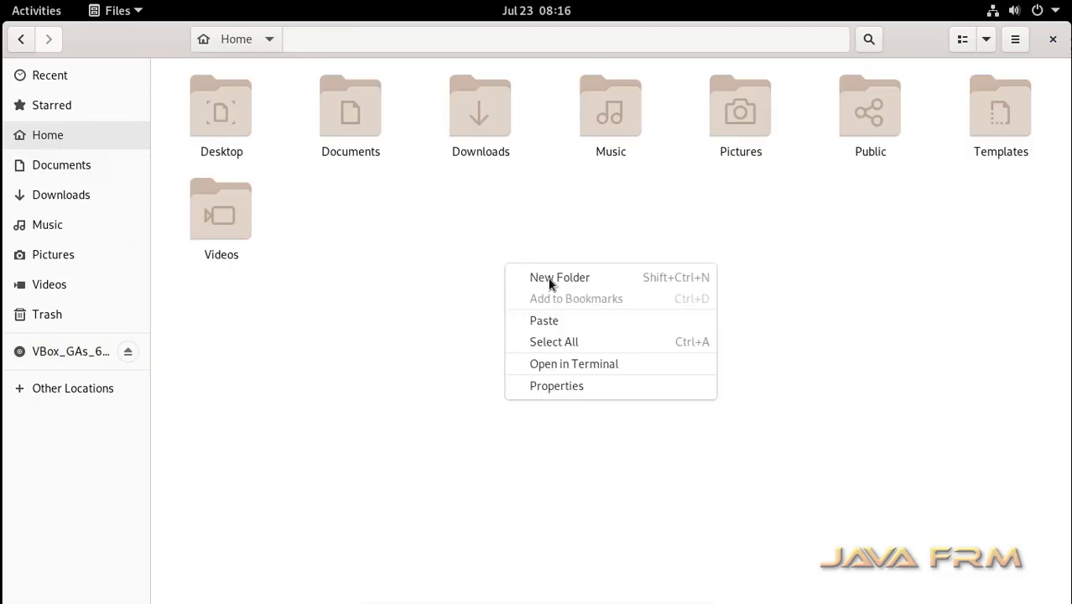
click(553, 283)
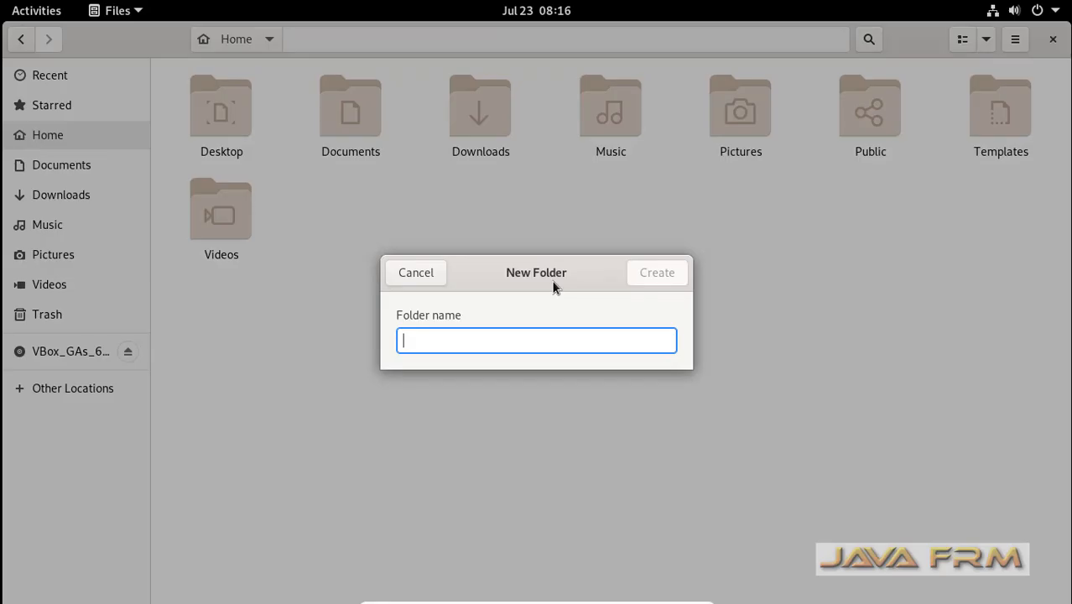
text(VBox)
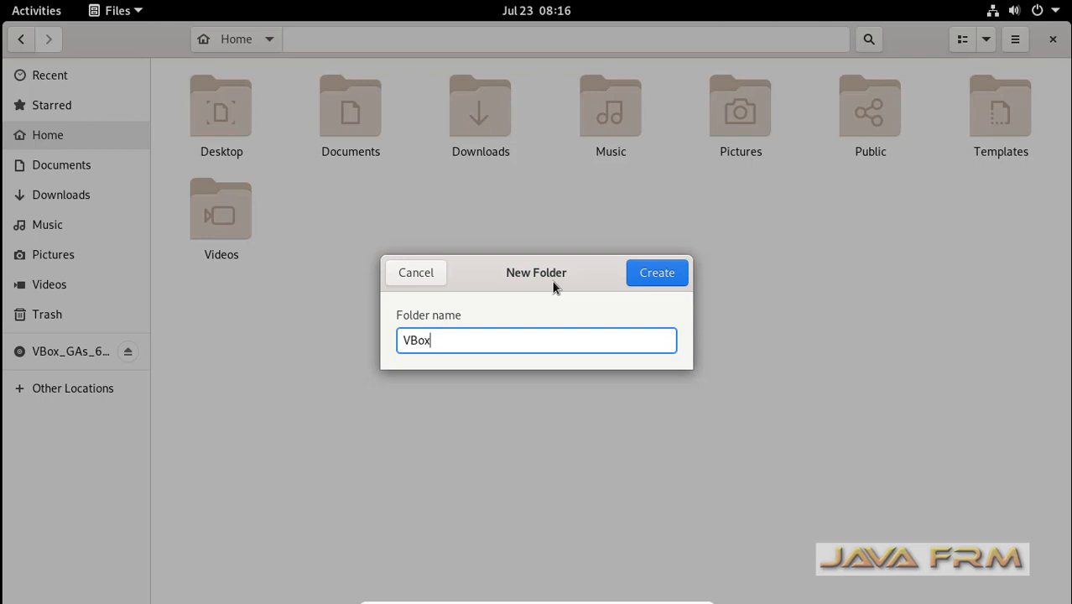
text(_GA)
click(656, 273)
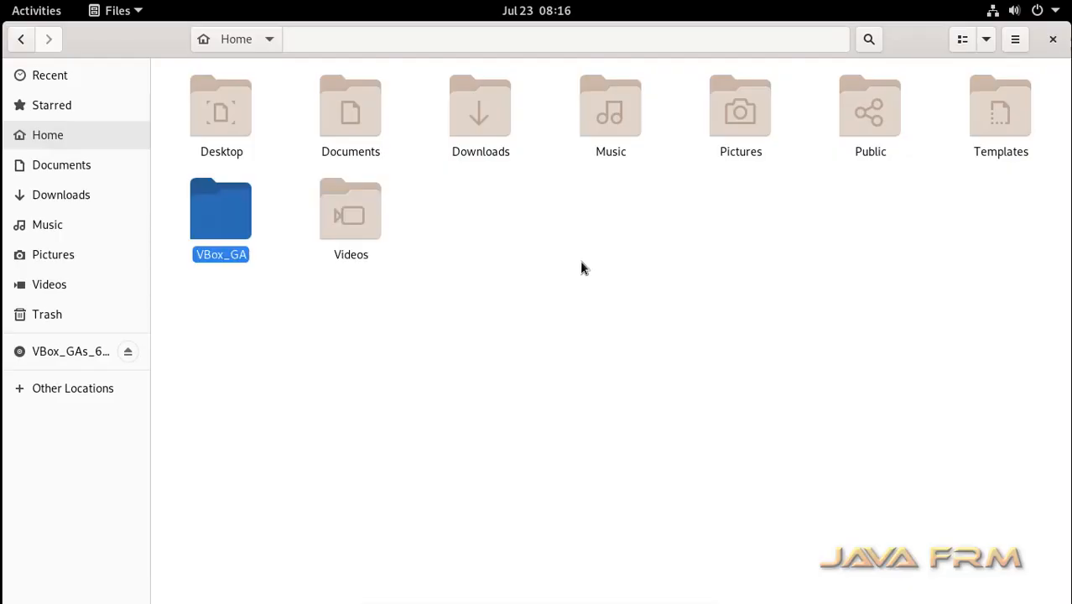
Paste the Guest Additions files into VBox_GA and open a terminal there.
double_click(244, 216)
key(ctrl+v)
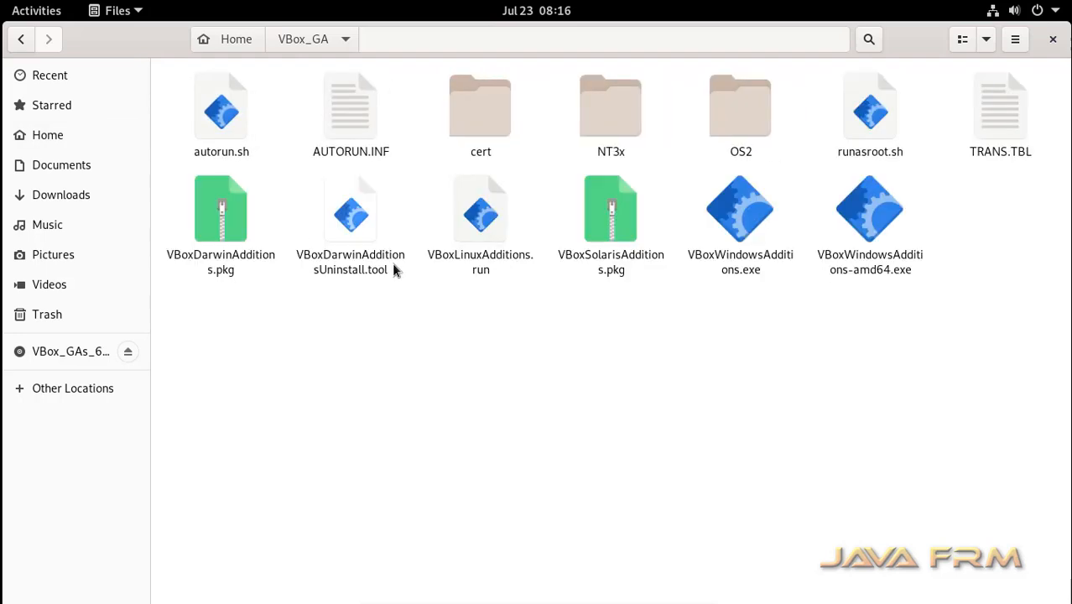
click(402, 366)
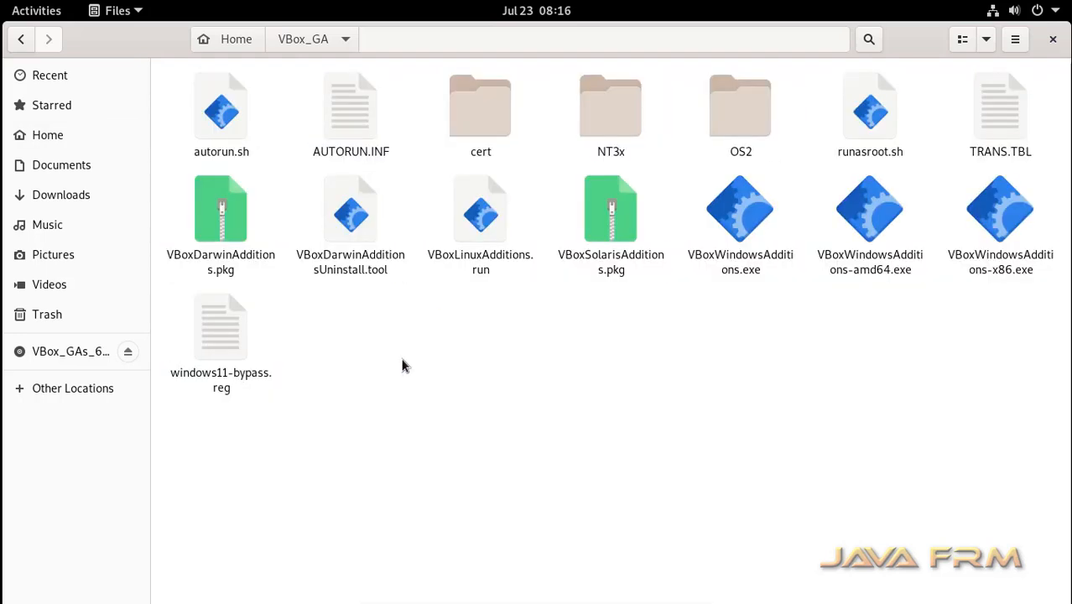
right_click(401, 366)
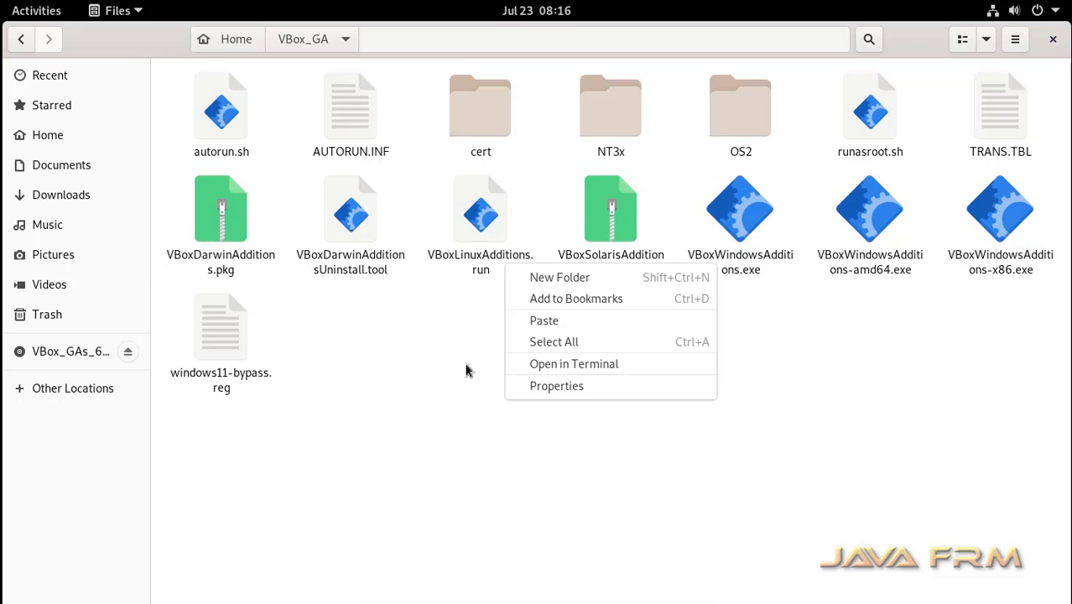
click(546, 366)
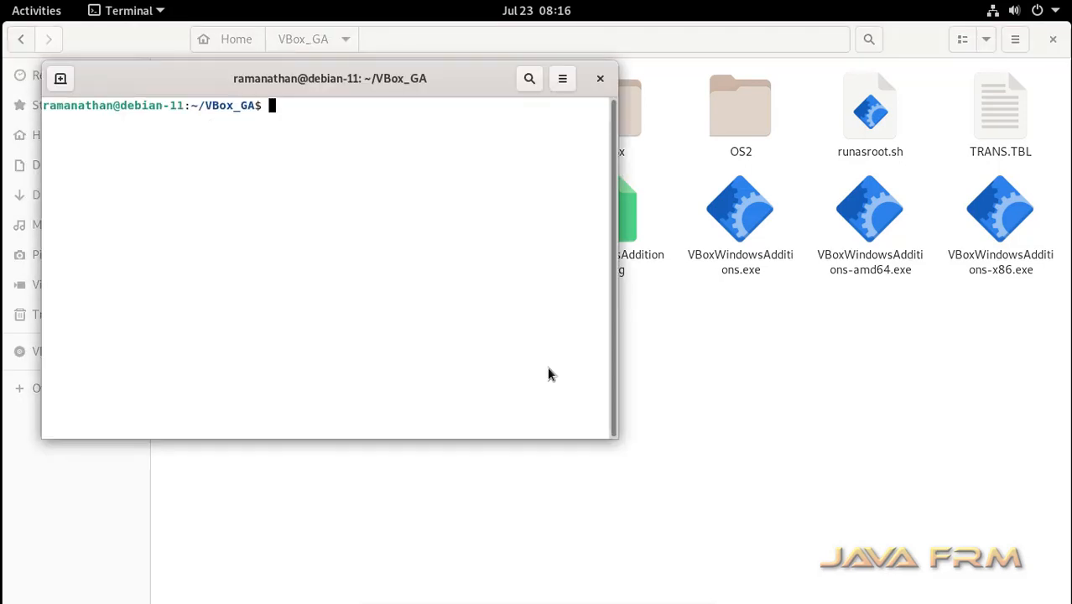
Run chmod 775 * on the VBox_GA files, checking with ls, then start su.
double_click(468, 84)
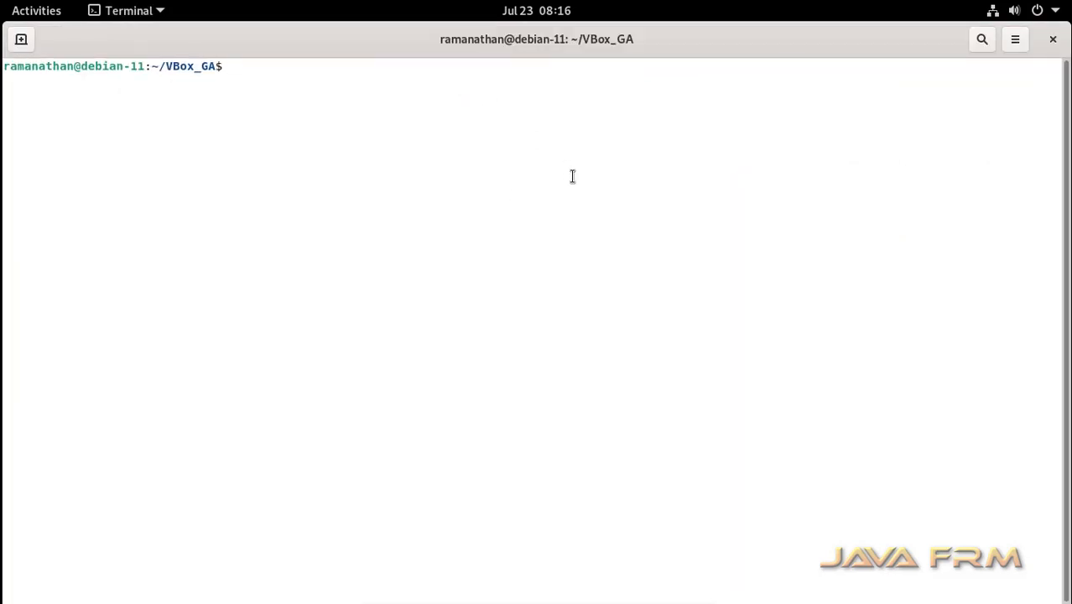
text(ls)
key(Return)
text(chmo)
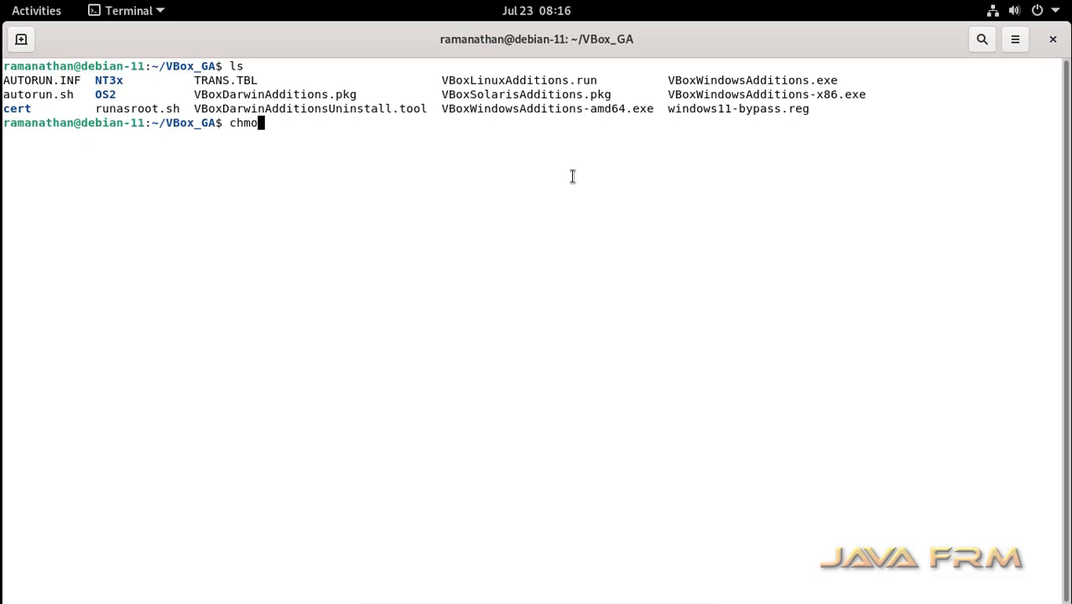
text(d 775 *)
key(Return)
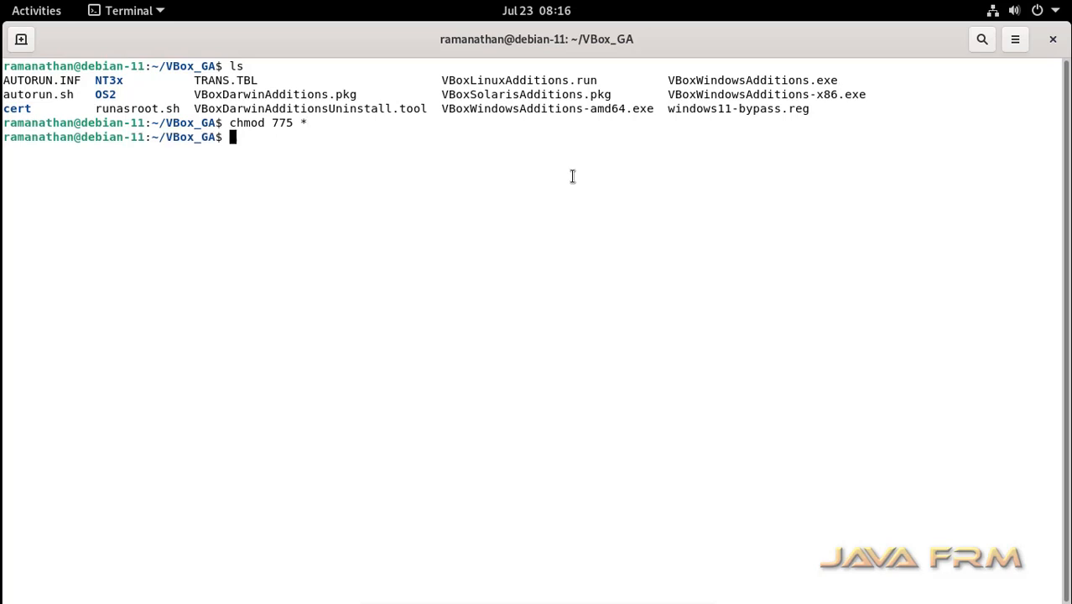
text(ls)
key(Return)
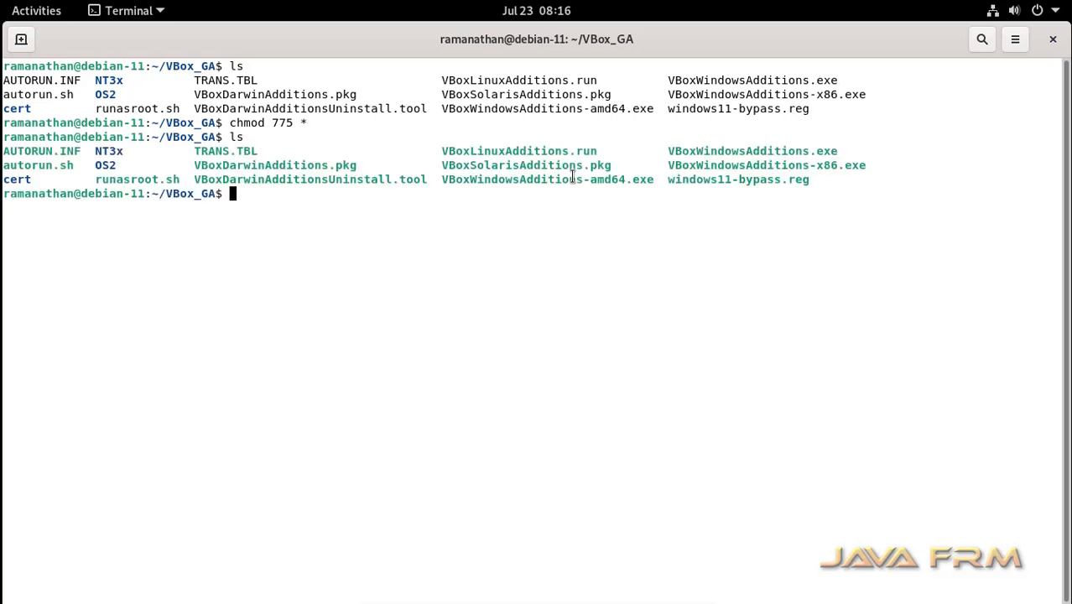
text(su)
key(Return)
key(Return)
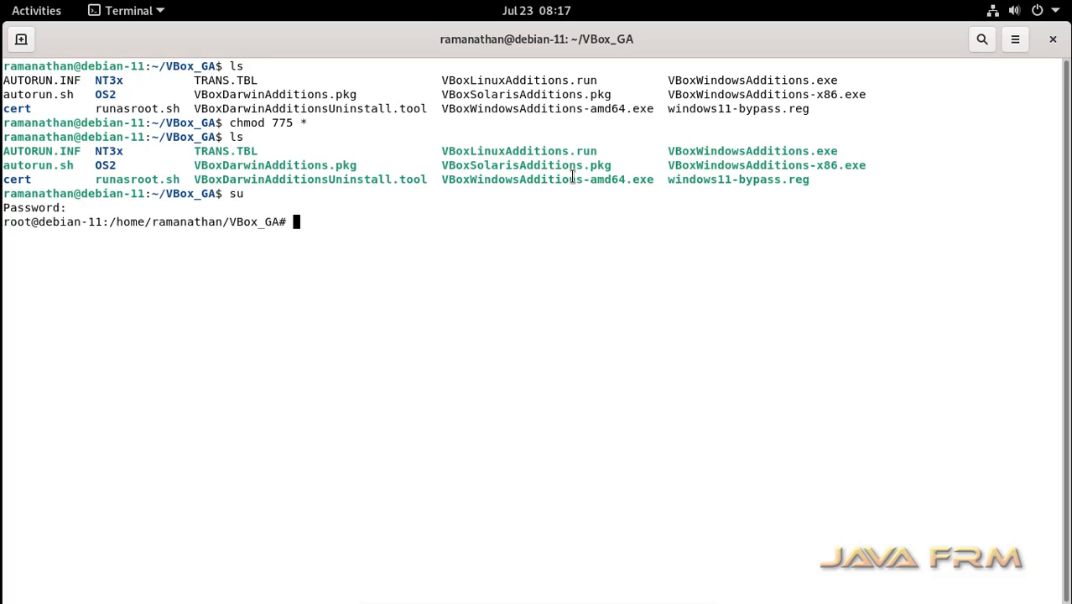
Enter the root password and run ./VBoxLinuxAdditions.run to install Guest Additions 6.1.36.
text(./VBo)
text(xLi)
key(Tab)
key(Return)
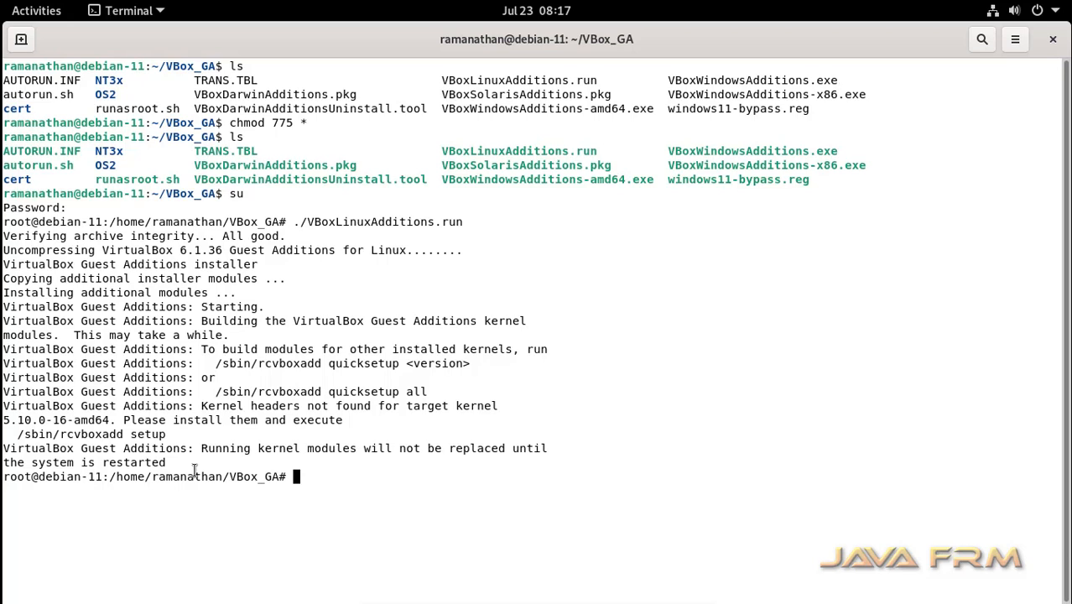
Close the installer terminal and Files window, then sign back in after the restart.
click(1054, 41)
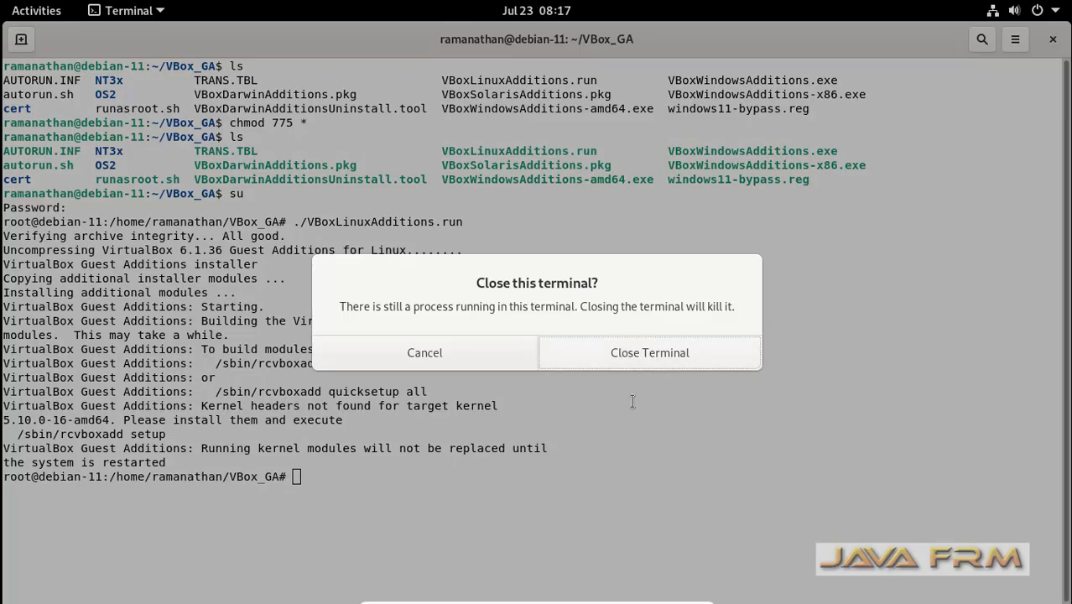
click(651, 353)
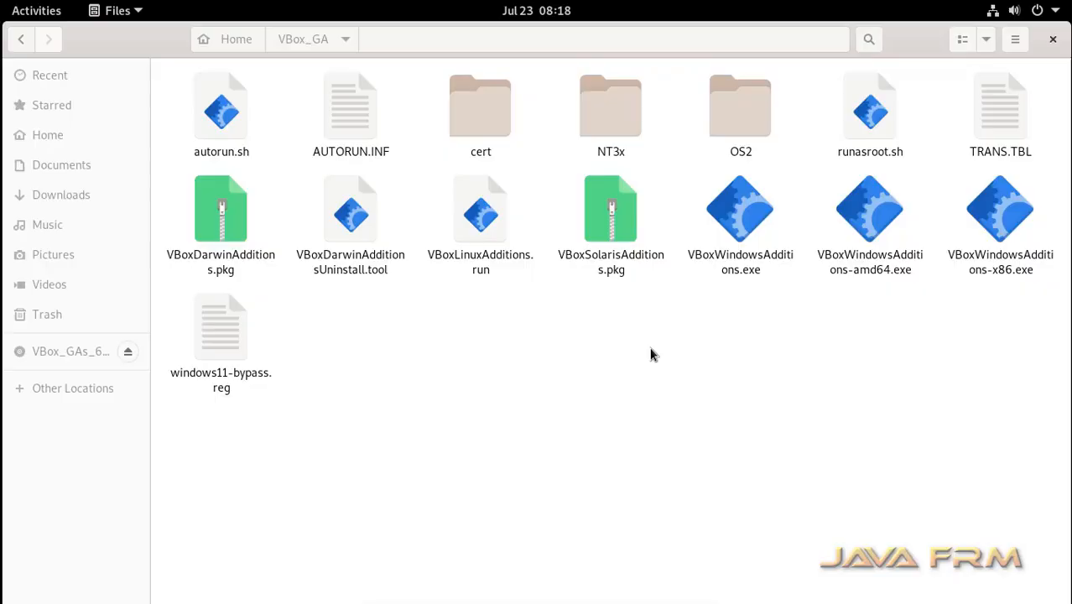
click(1052, 40)
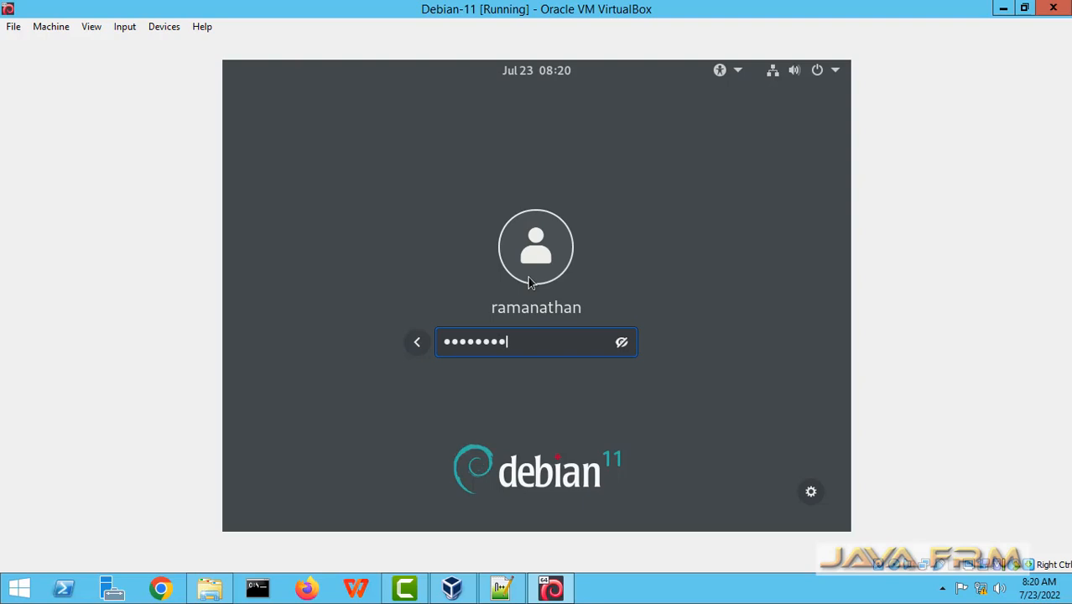
text(••)
key(Return)
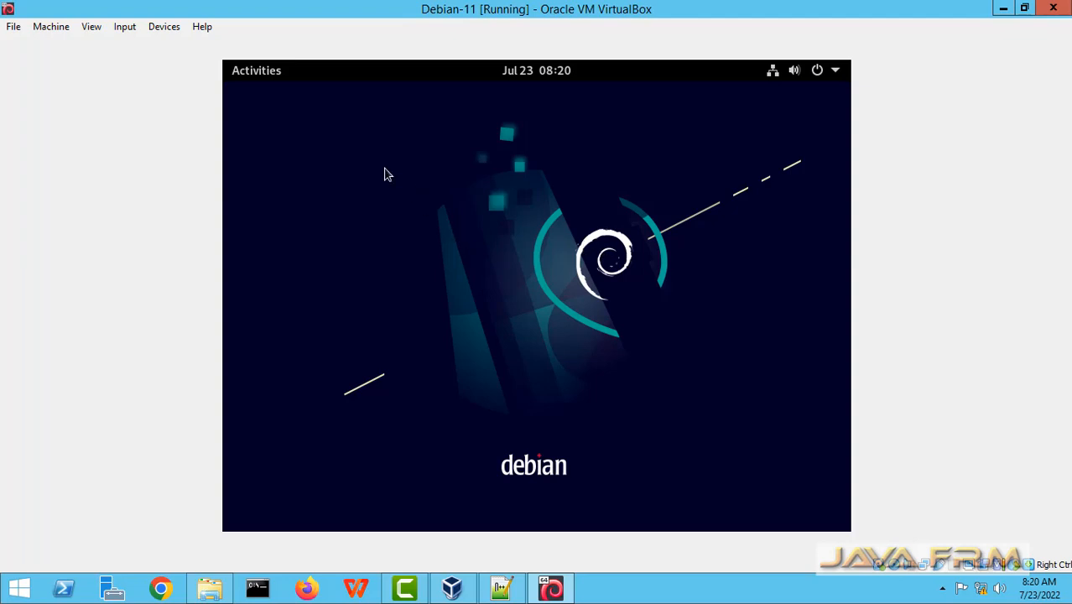
Switch the Debian VM window to full-screen mode.
click(91, 26)
click(166, 73)
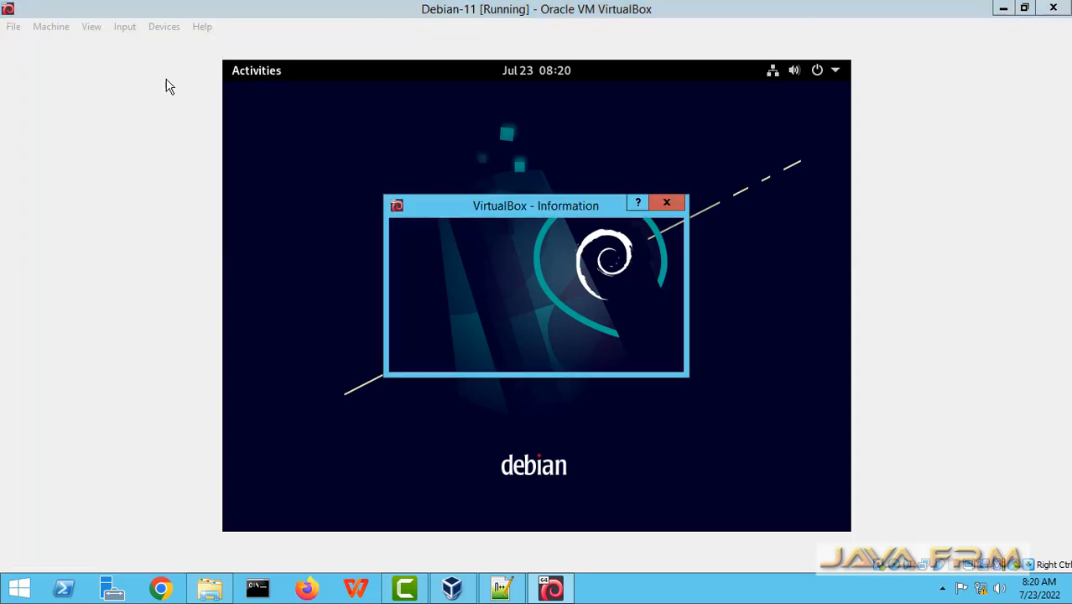
click(489, 355)
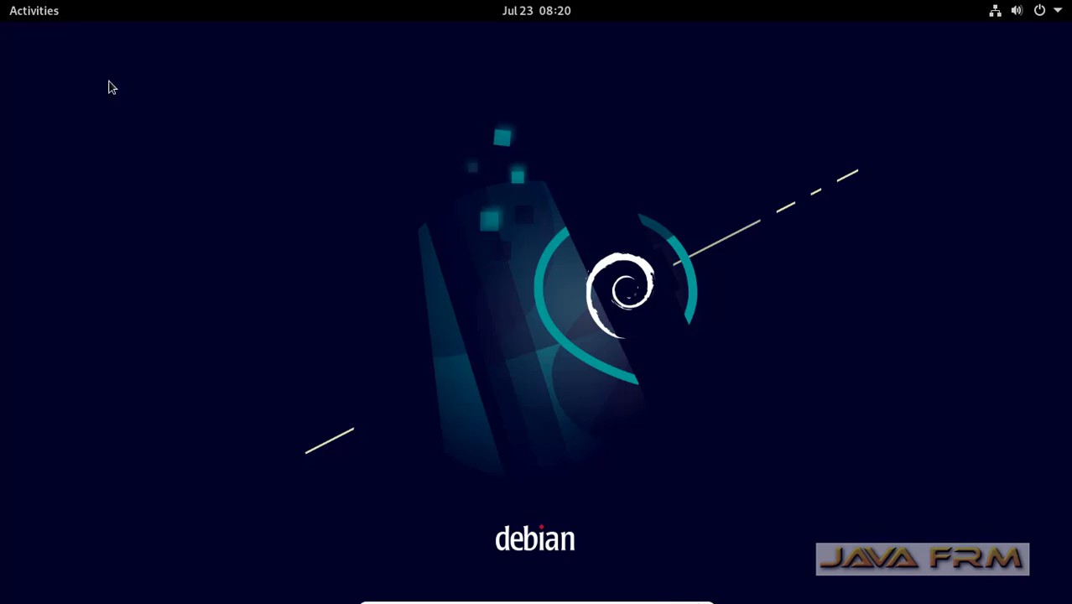
Search the Activities overview for 'ter' and launch Terminal.
click(39, 17)
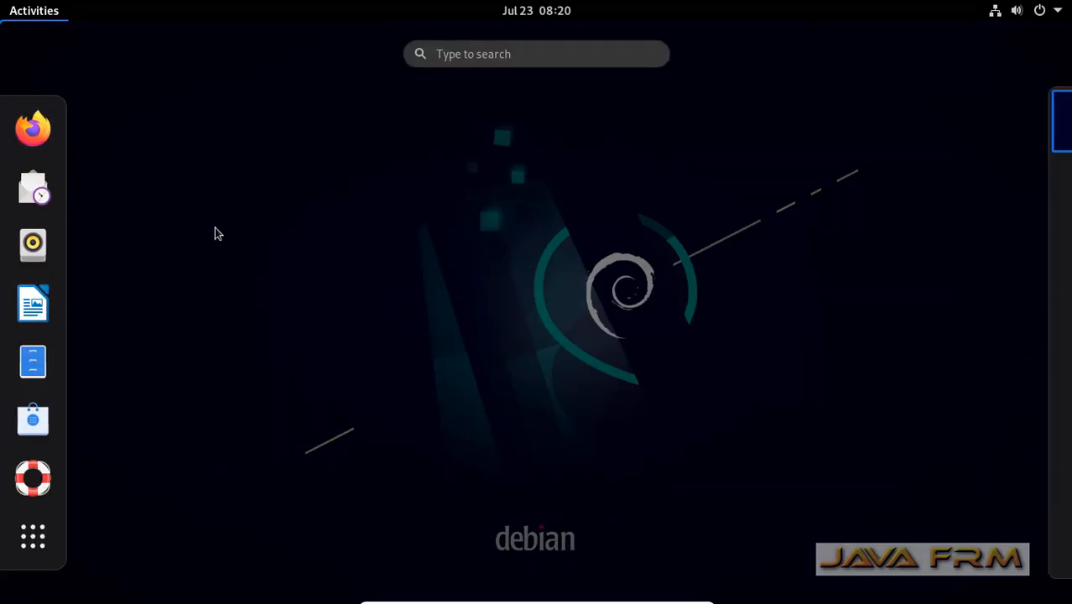
click(459, 56)
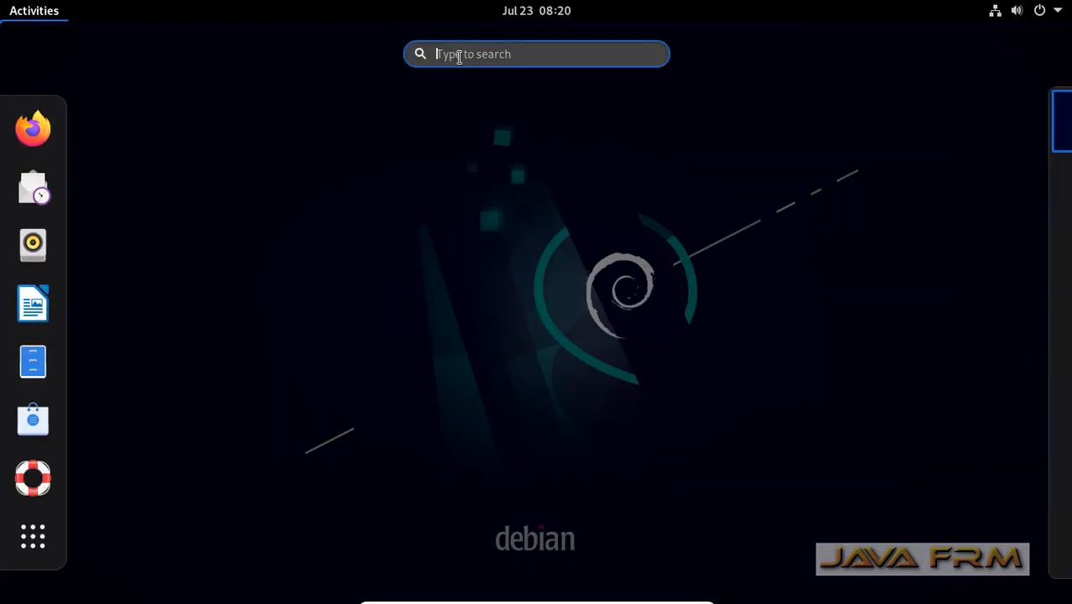
text(ter)
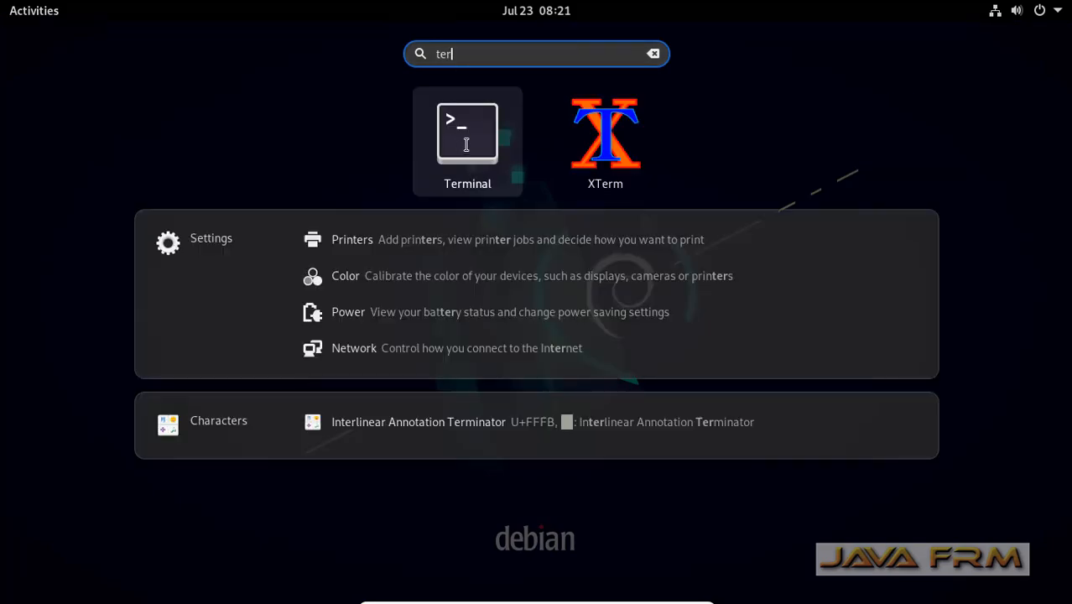
click(467, 145)
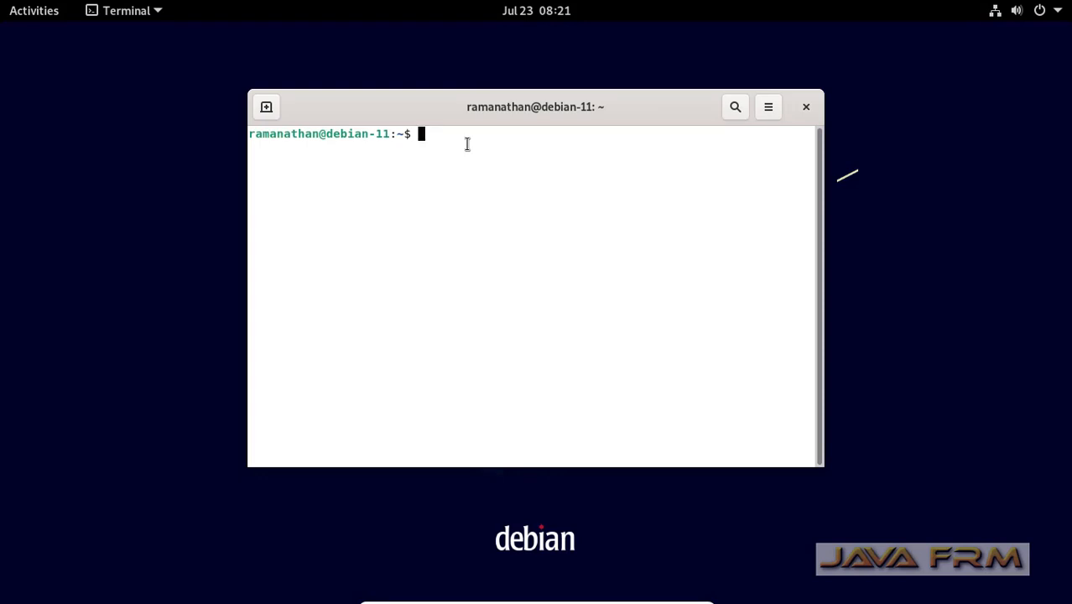
Run 'ls -ltr' and 'uname -r' to list the home folder and show kernel 5.10.0-16-amd64.
text(ls -ltr)
key(Return)
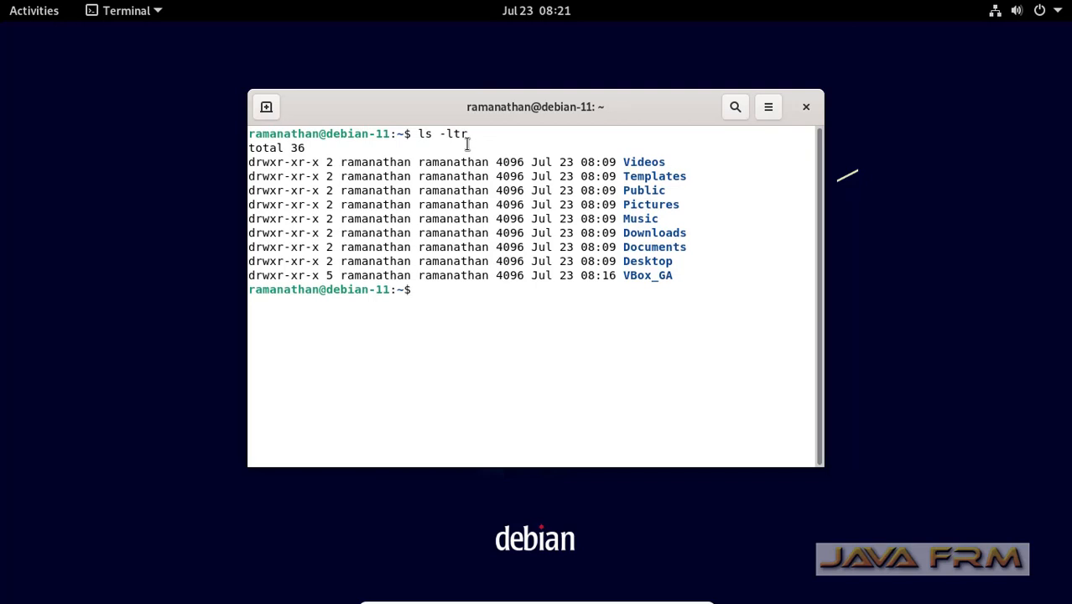
text(uname -r)
key(Return)
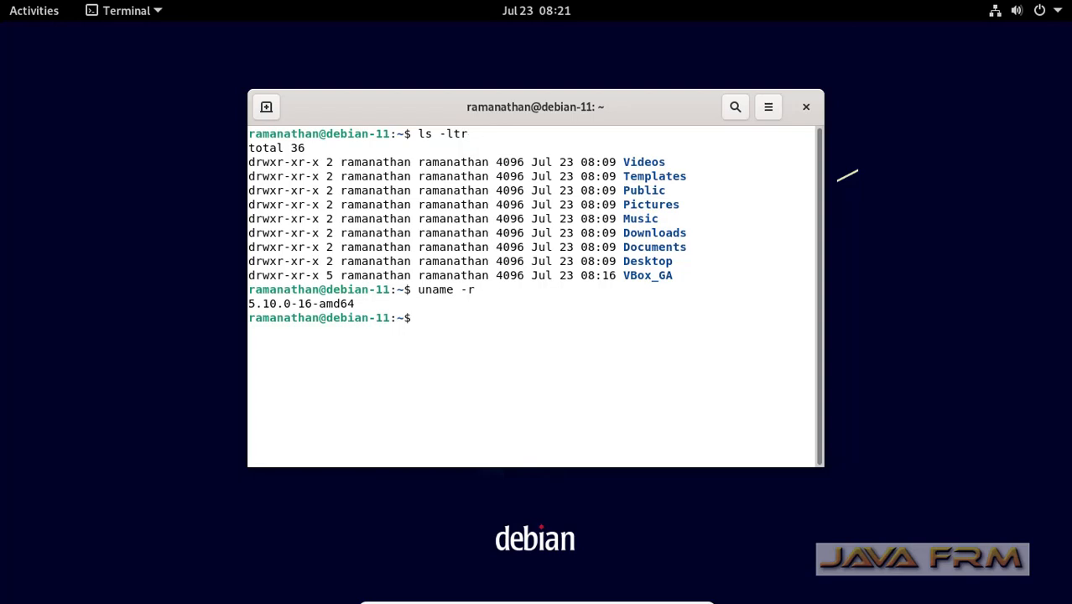
Run 'cat /etc/debian_version' to print Debian version 11.4.
text(cat /etc/d)
key(Tab)
key(Tab)
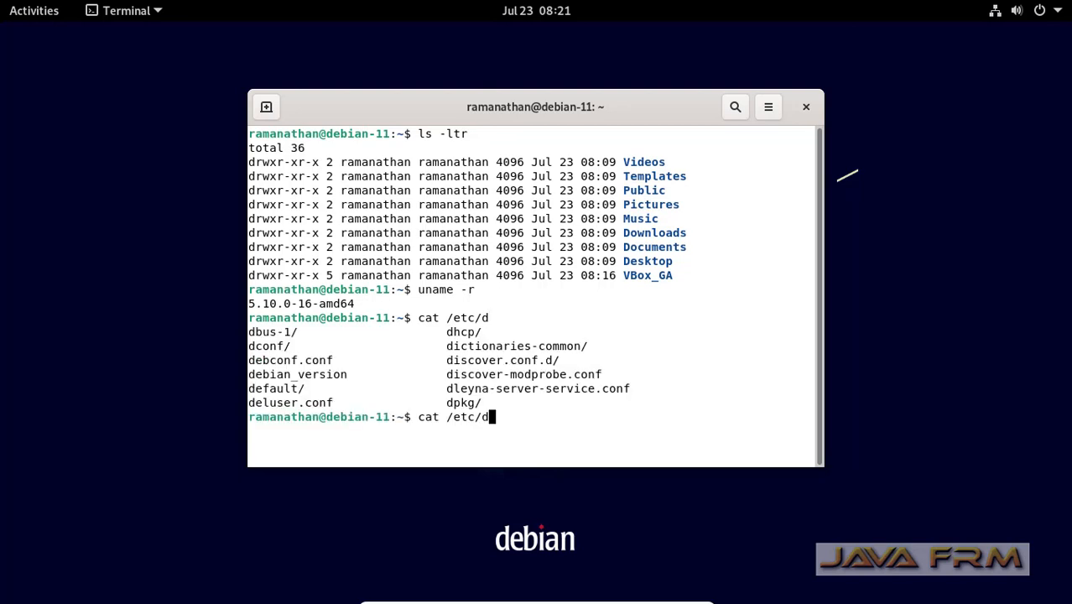
text(b)
key(Tab)
key(BackSpace)
key(BackSpace)
key(BackSpace)
key(BackSpace)
key(BackSpace)
key(BackSpace)
text(ebi)
key(Tab)
key(Return)
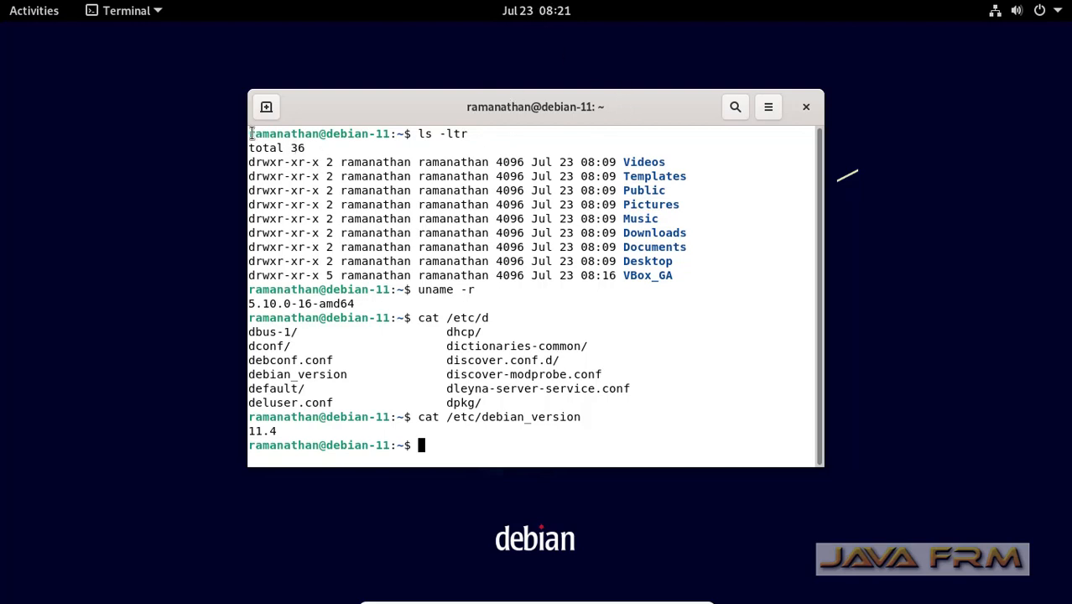
Select and copy all terminal output, then leave full-screen mode.
drag(252, 134, 433, 449)
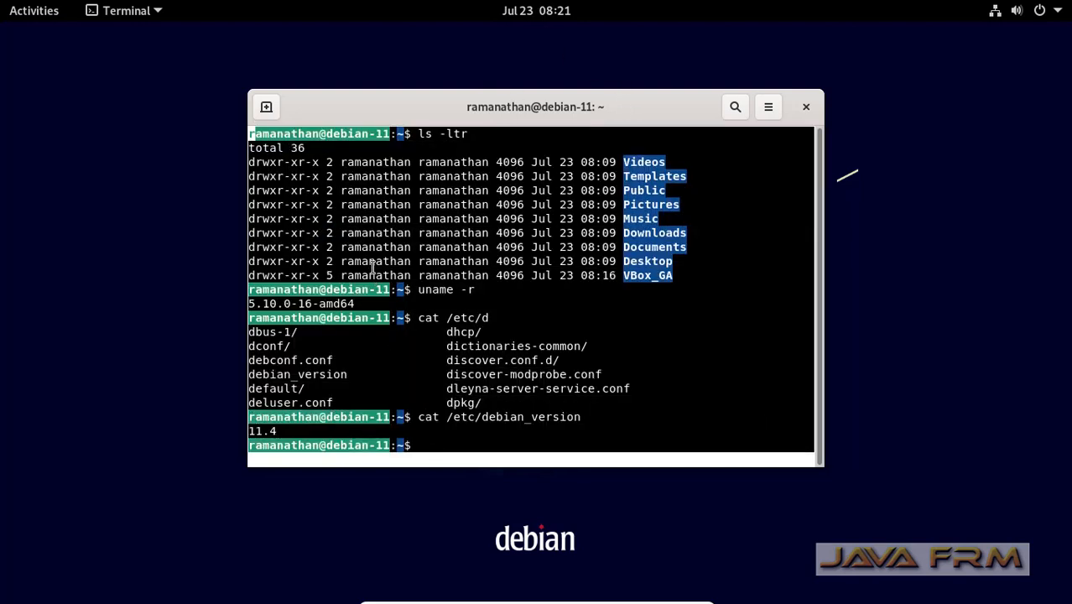
click(256, 148)
drag(250, 134, 460, 451)
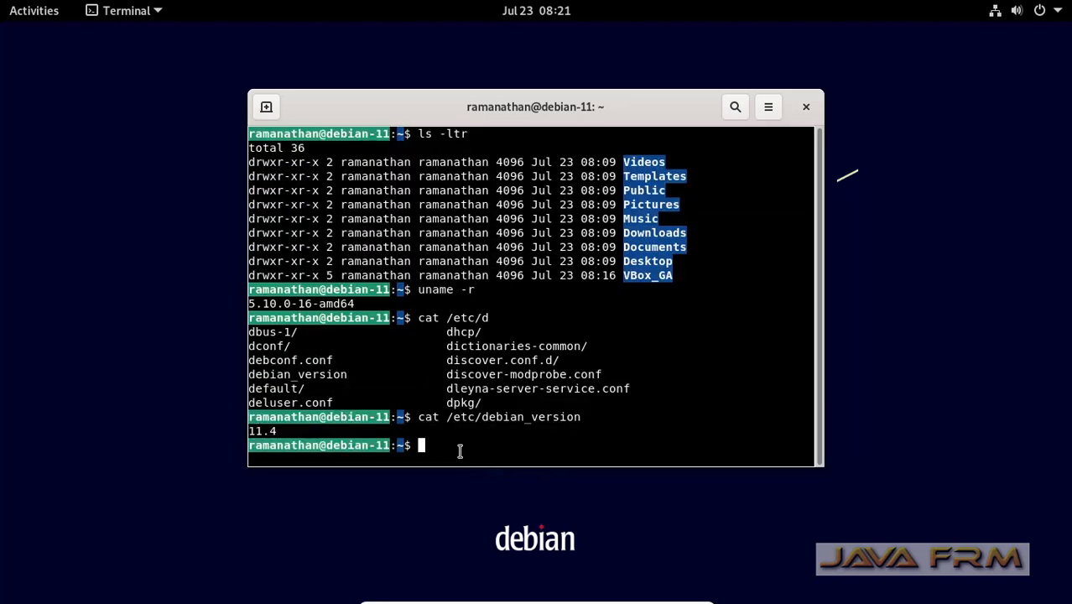
right_click(424, 332)
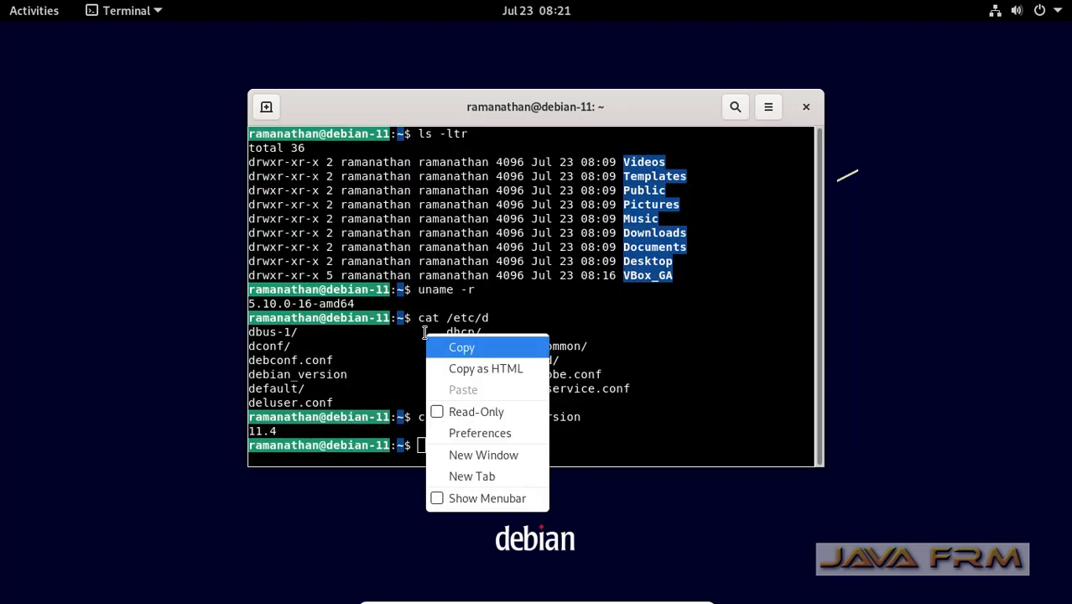
click(473, 348)
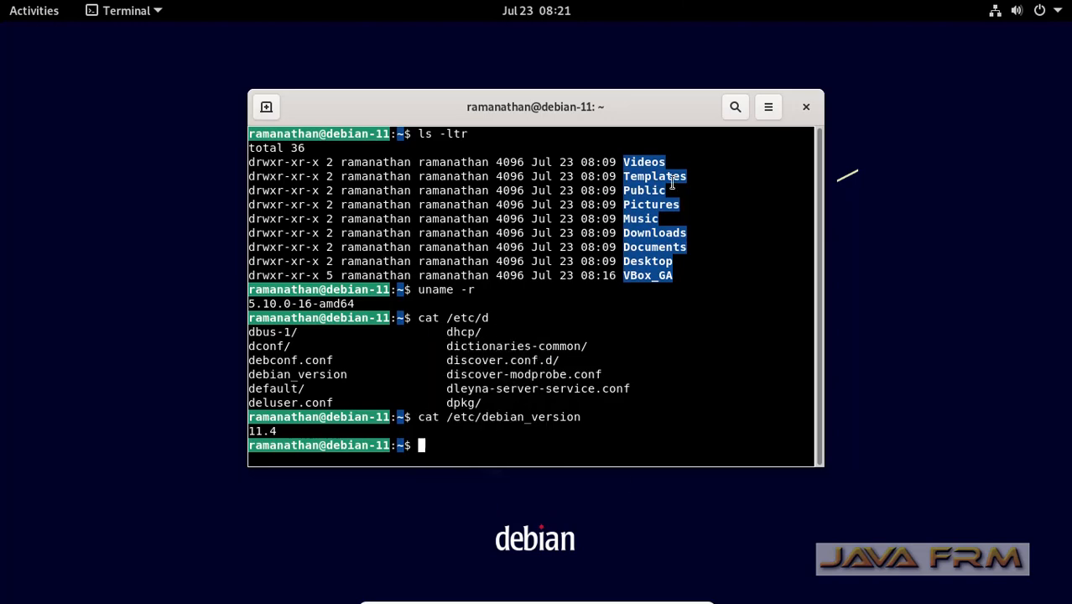
click(684, 595)
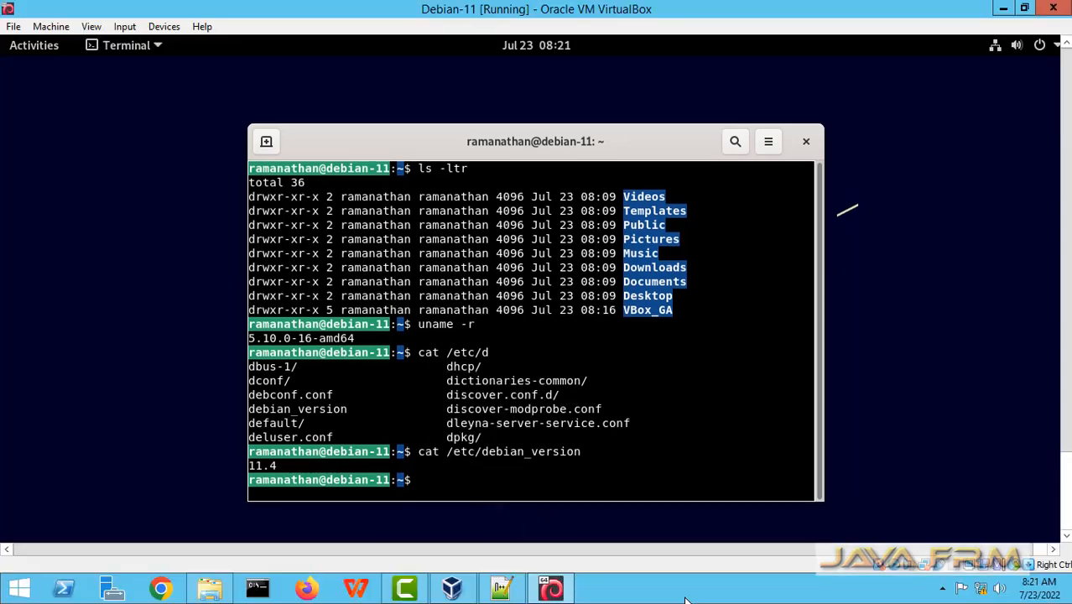
Paste the copied terminal transcript below line 24 of the Notepad++ dependencies file.
click(502, 589)
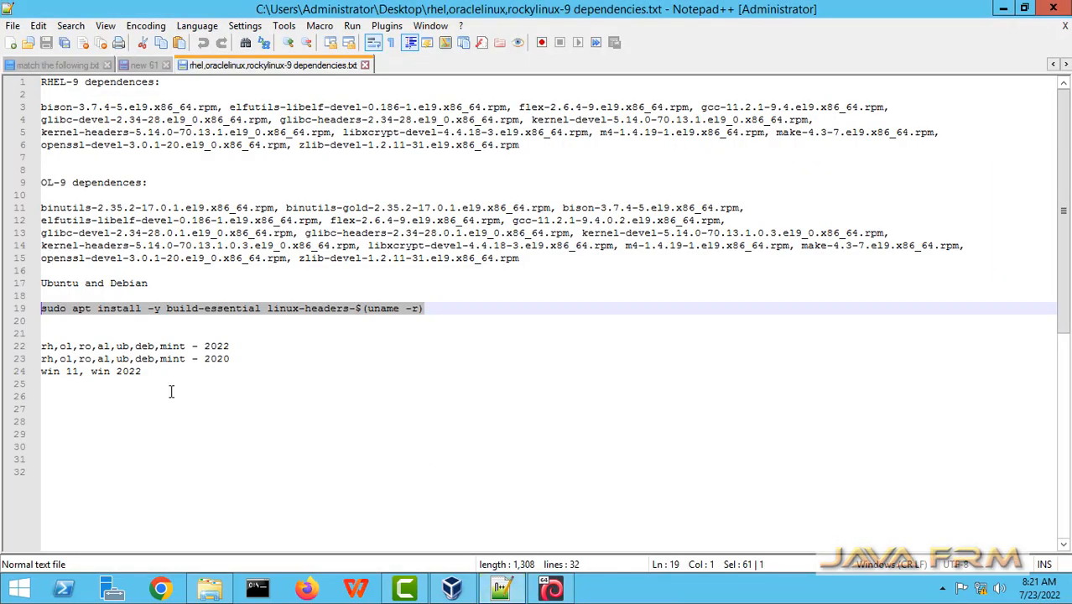
click(149, 373)
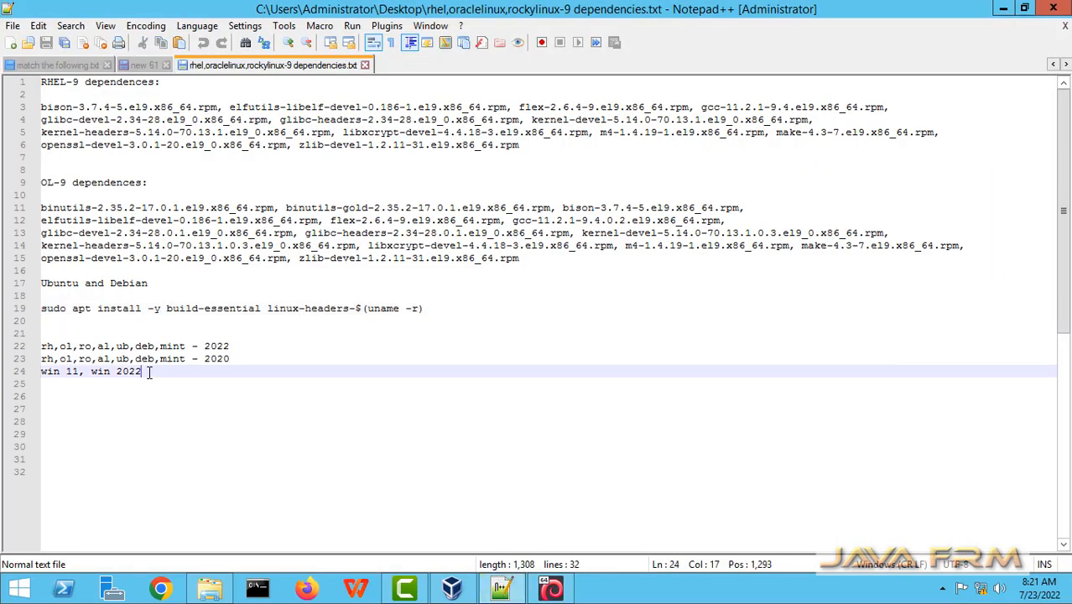
key(Return)
key(Return)
key(Return)
key(ctrl+v)
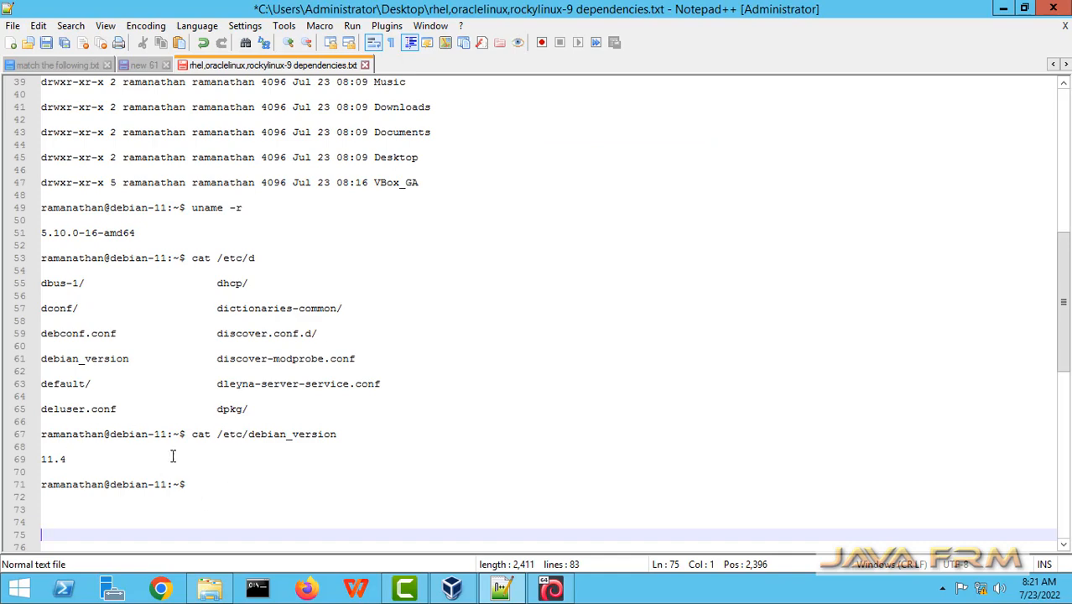
drag(50, 497, 29, 403)
click(401, 416)
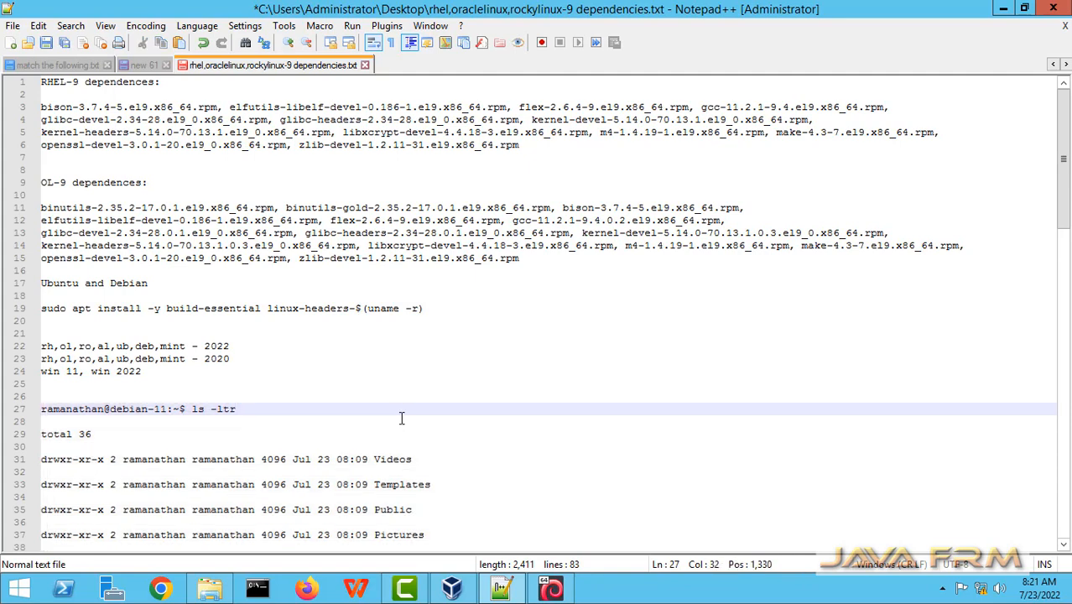
scroll(401, 418, down, 20)
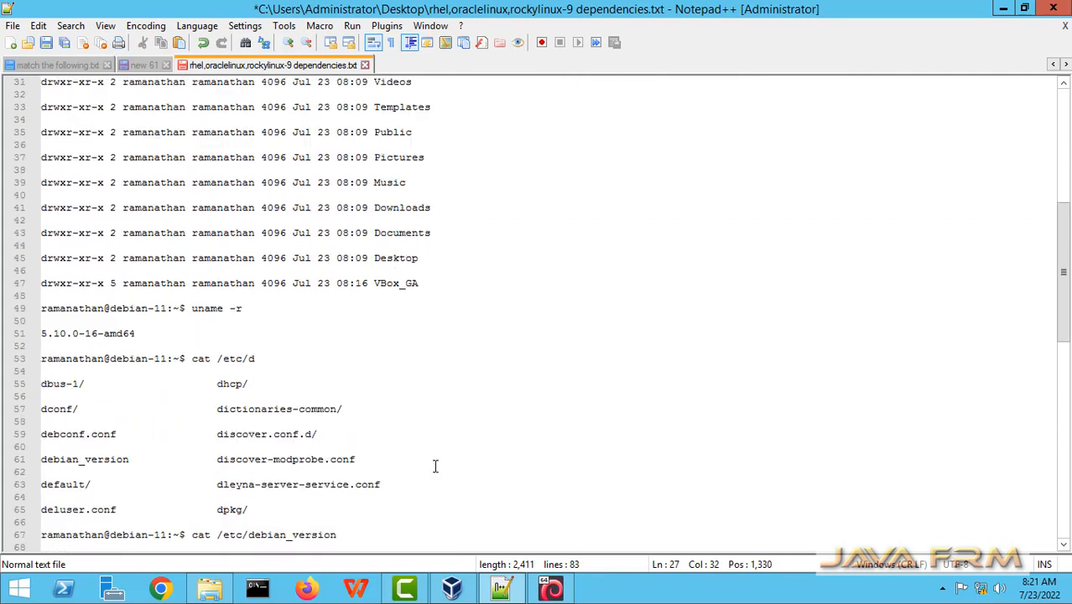
Add and select the line 'Welcome to Debian 11.4 on Windows VirtualBox', then return to the VM.
click(209, 170)
key(Return)
key(Return)
key(Return)
key(Return)
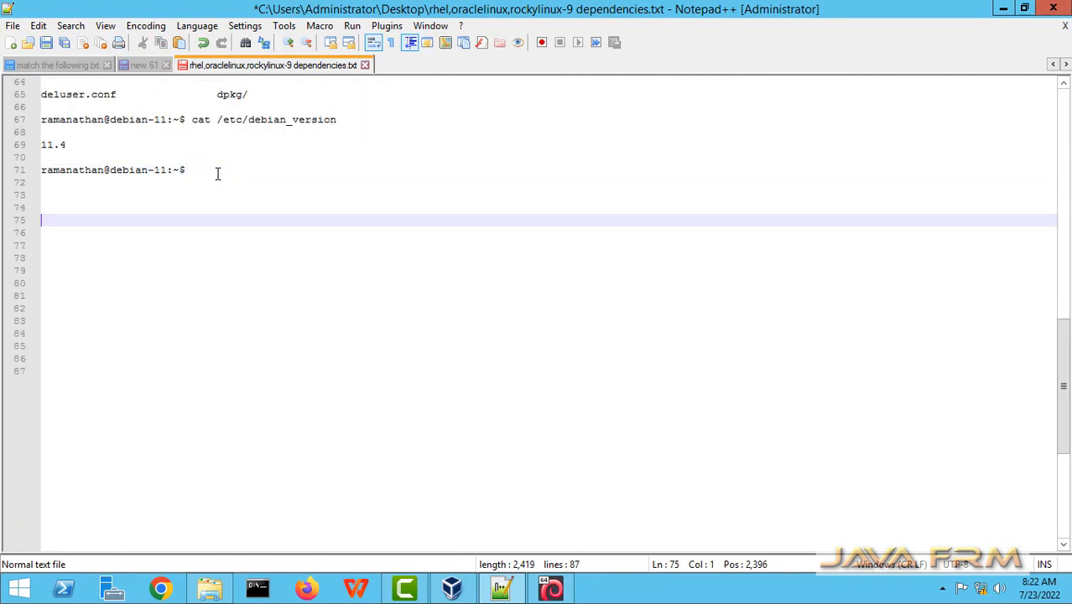
text(Welcome to )
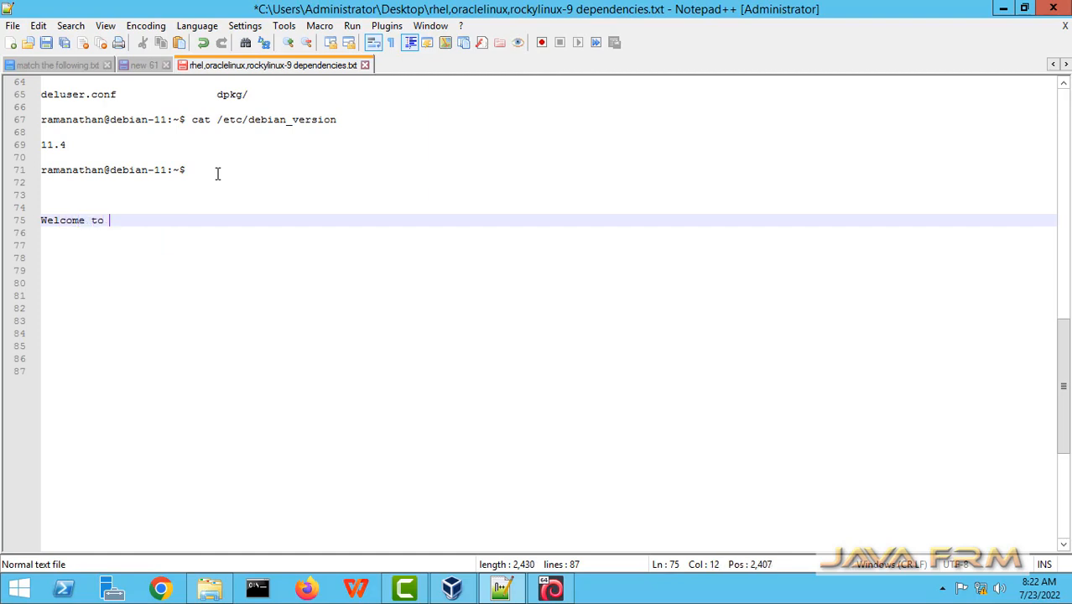
text(Debian 11.4 on Wi)
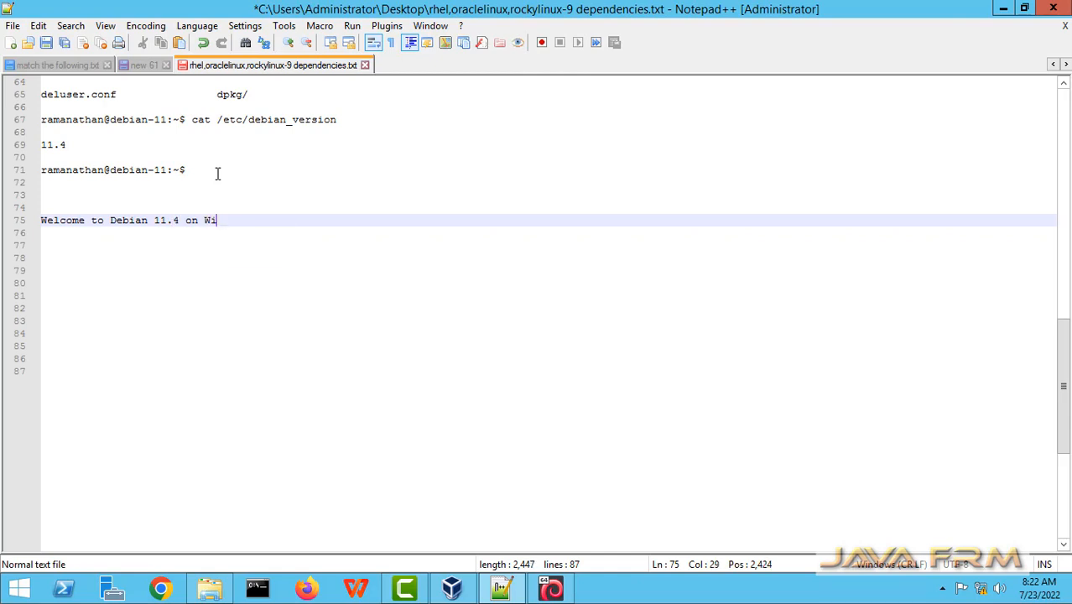
text(ndows VirtualBox)
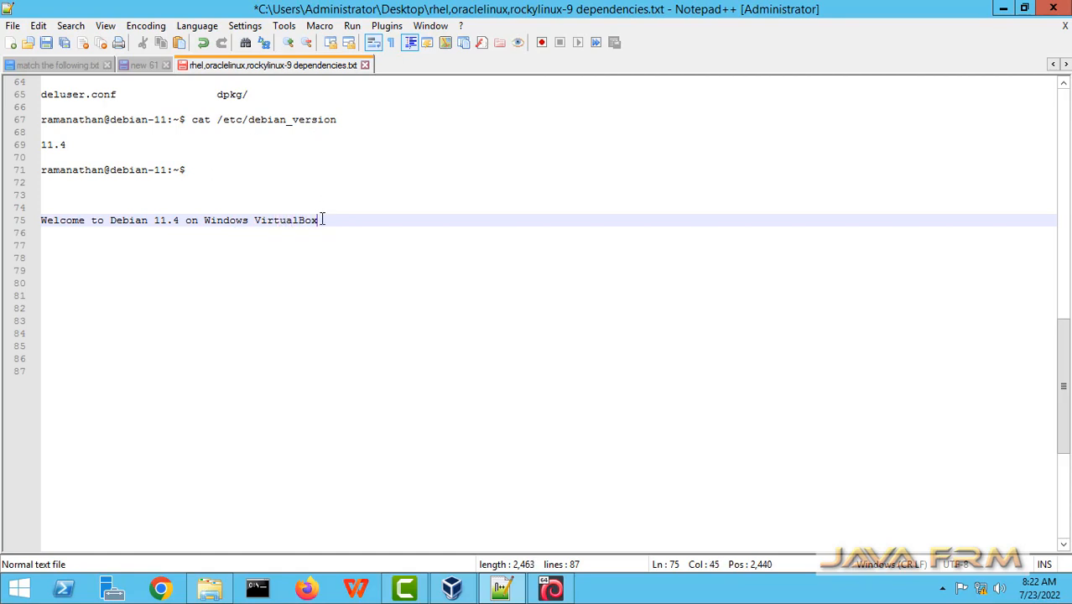
drag(331, 233, 2, 220)
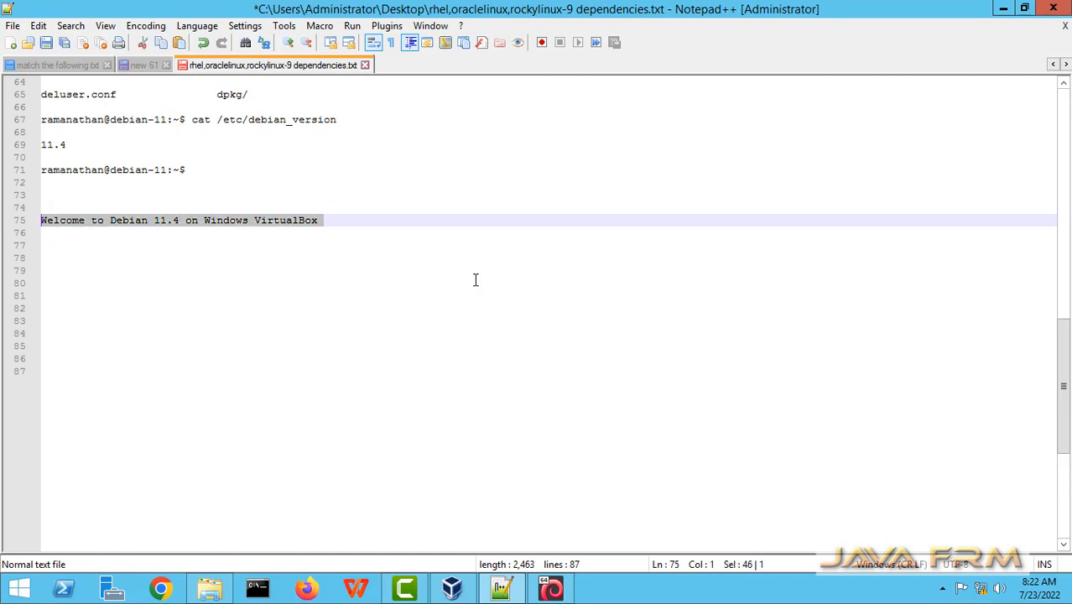
click(552, 589)
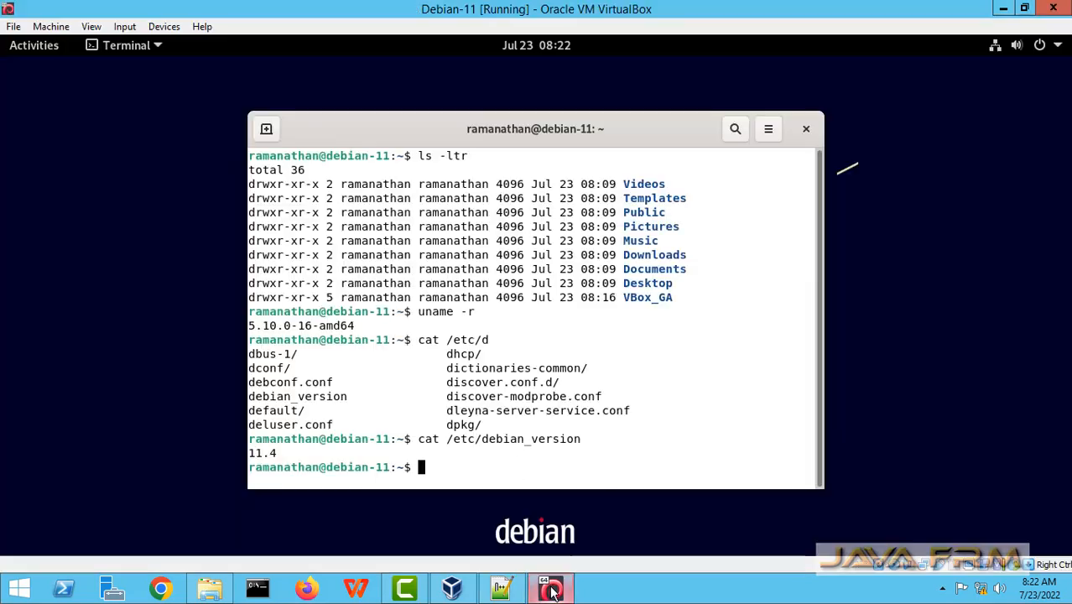
Paste the Welcome line into the Debian terminal, run it, and close Terminal.
right_click(430, 430)
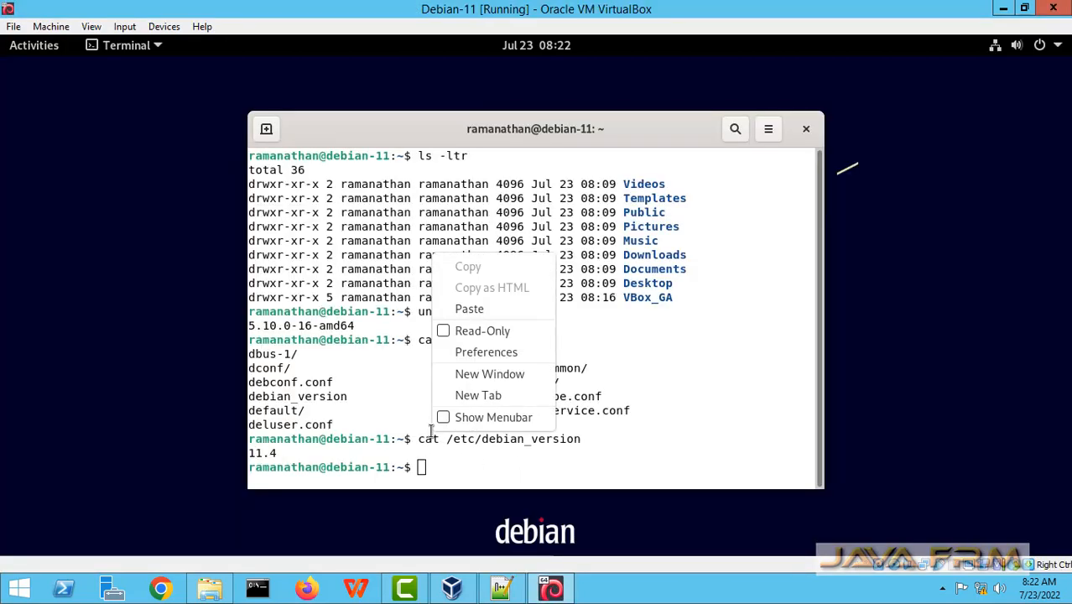
click(487, 310)
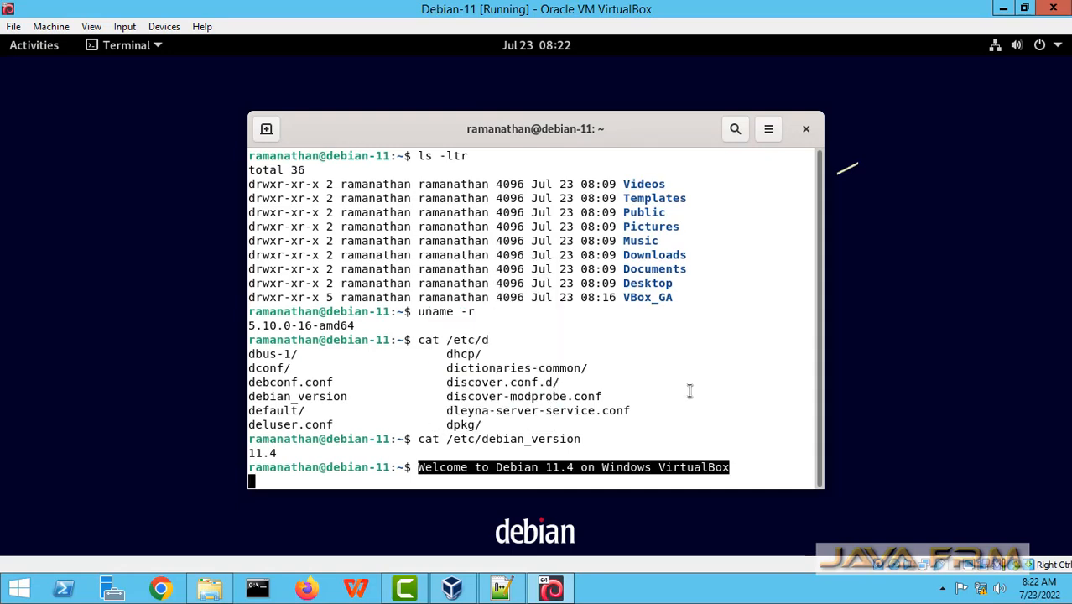
key(Return)
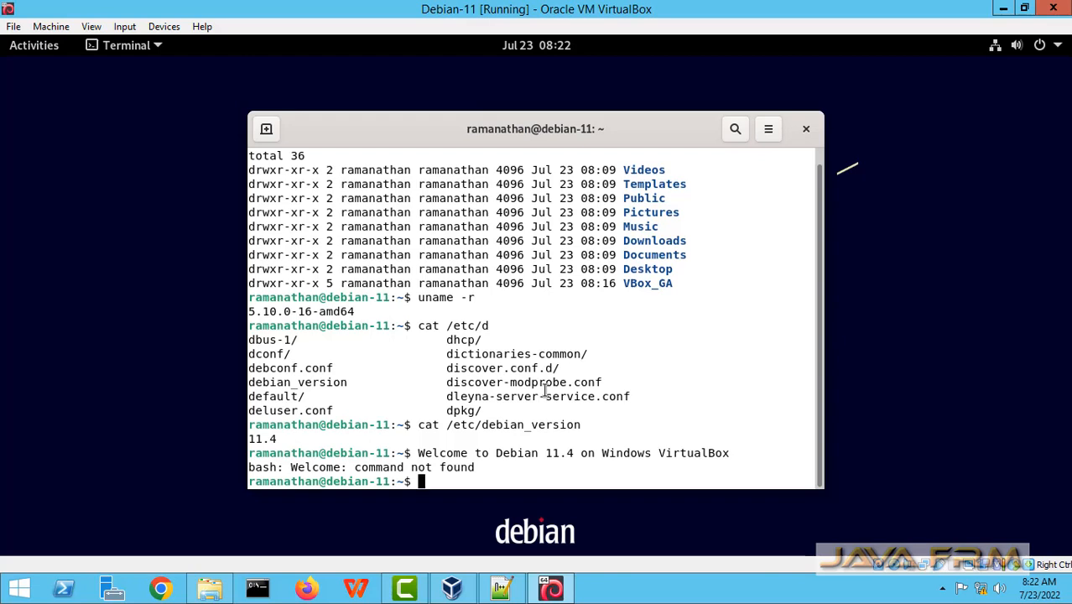
click(805, 129)
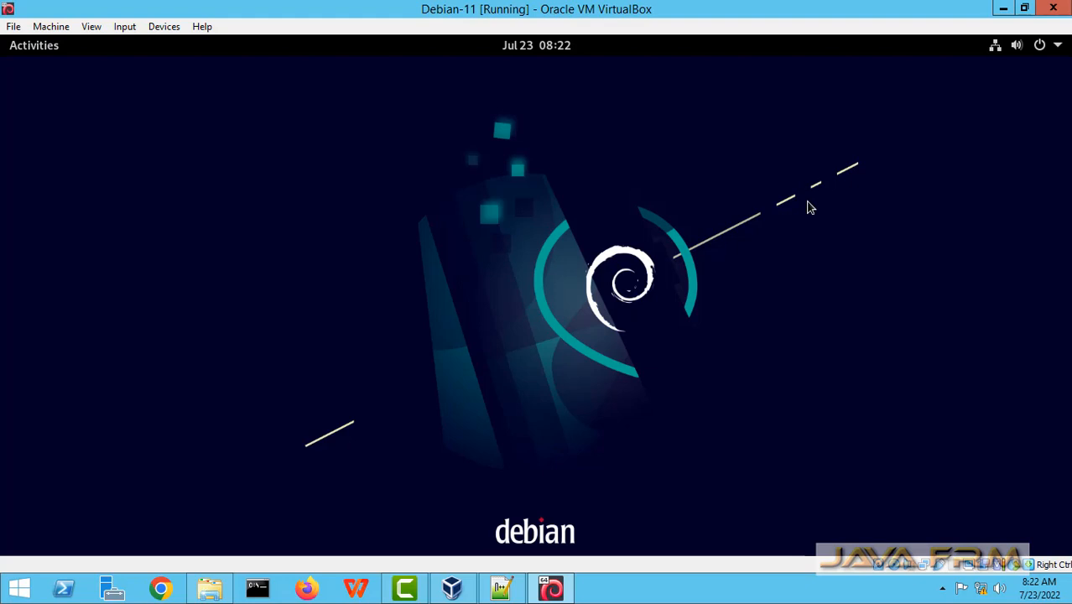